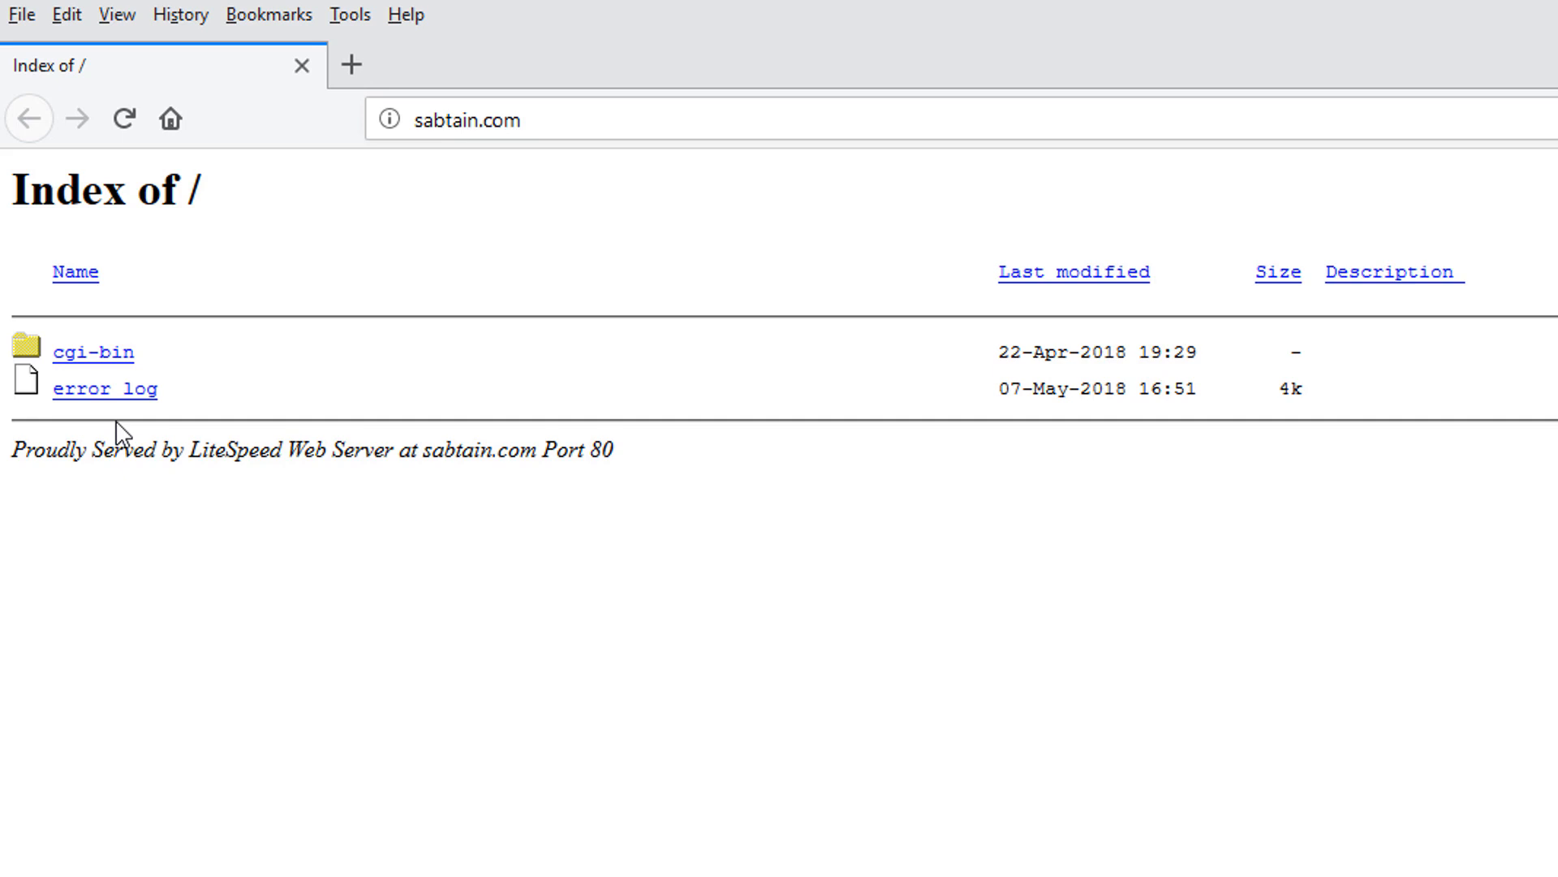
Select the sabtain.com address while the bare Index of / listing is showing.
{"action": "left_click", "coordinate": [547, 135]}
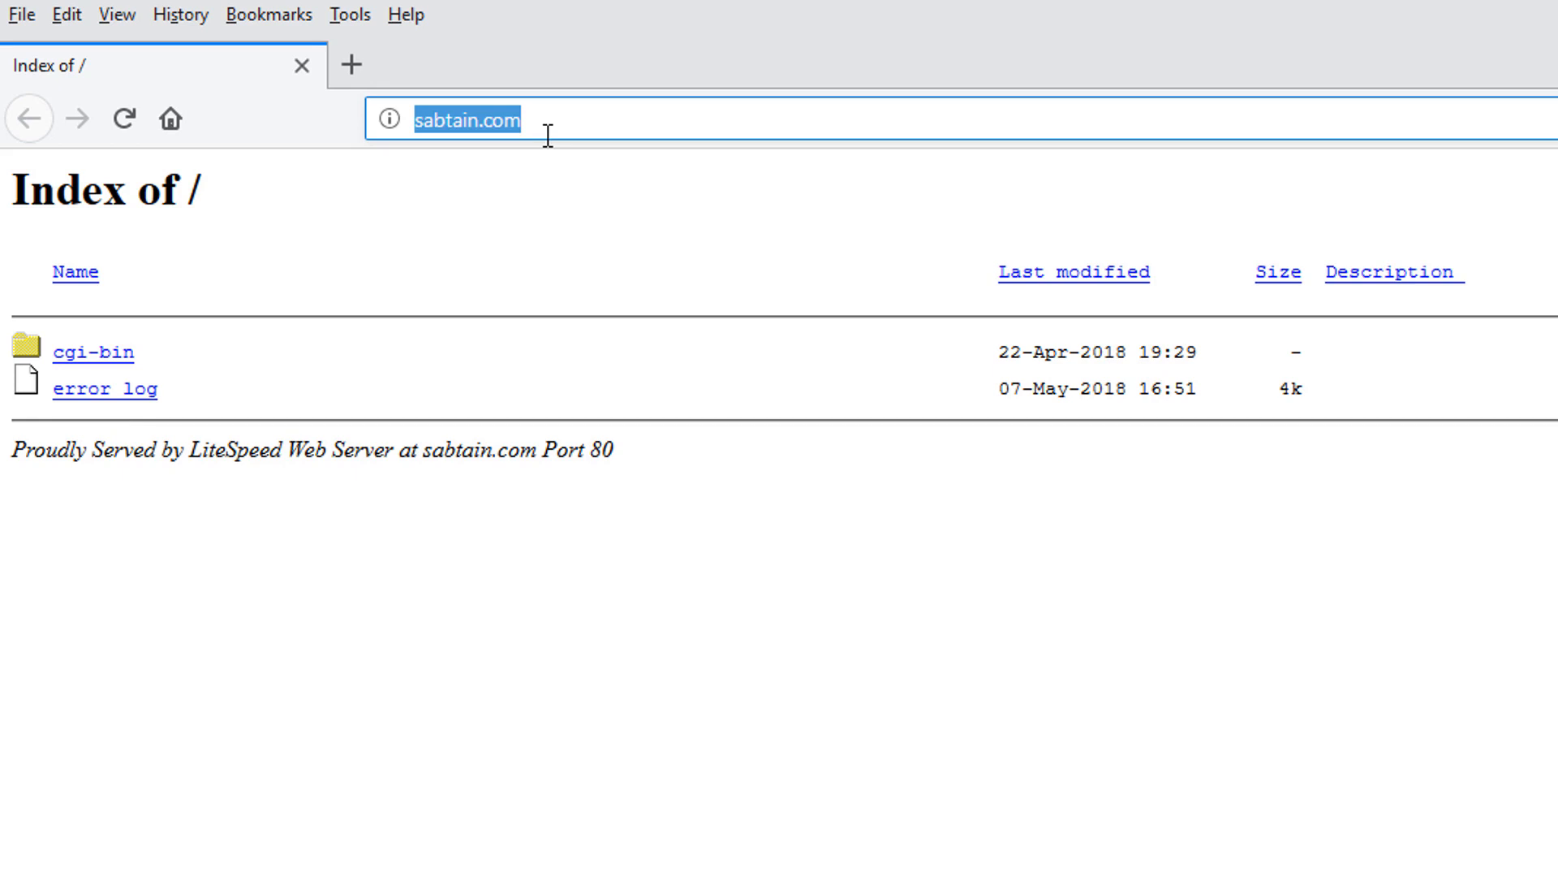
Go to sabtain.com/cpanel to reach the cPanel login page.
{"action": "left_click", "coordinate": [558, 134]}
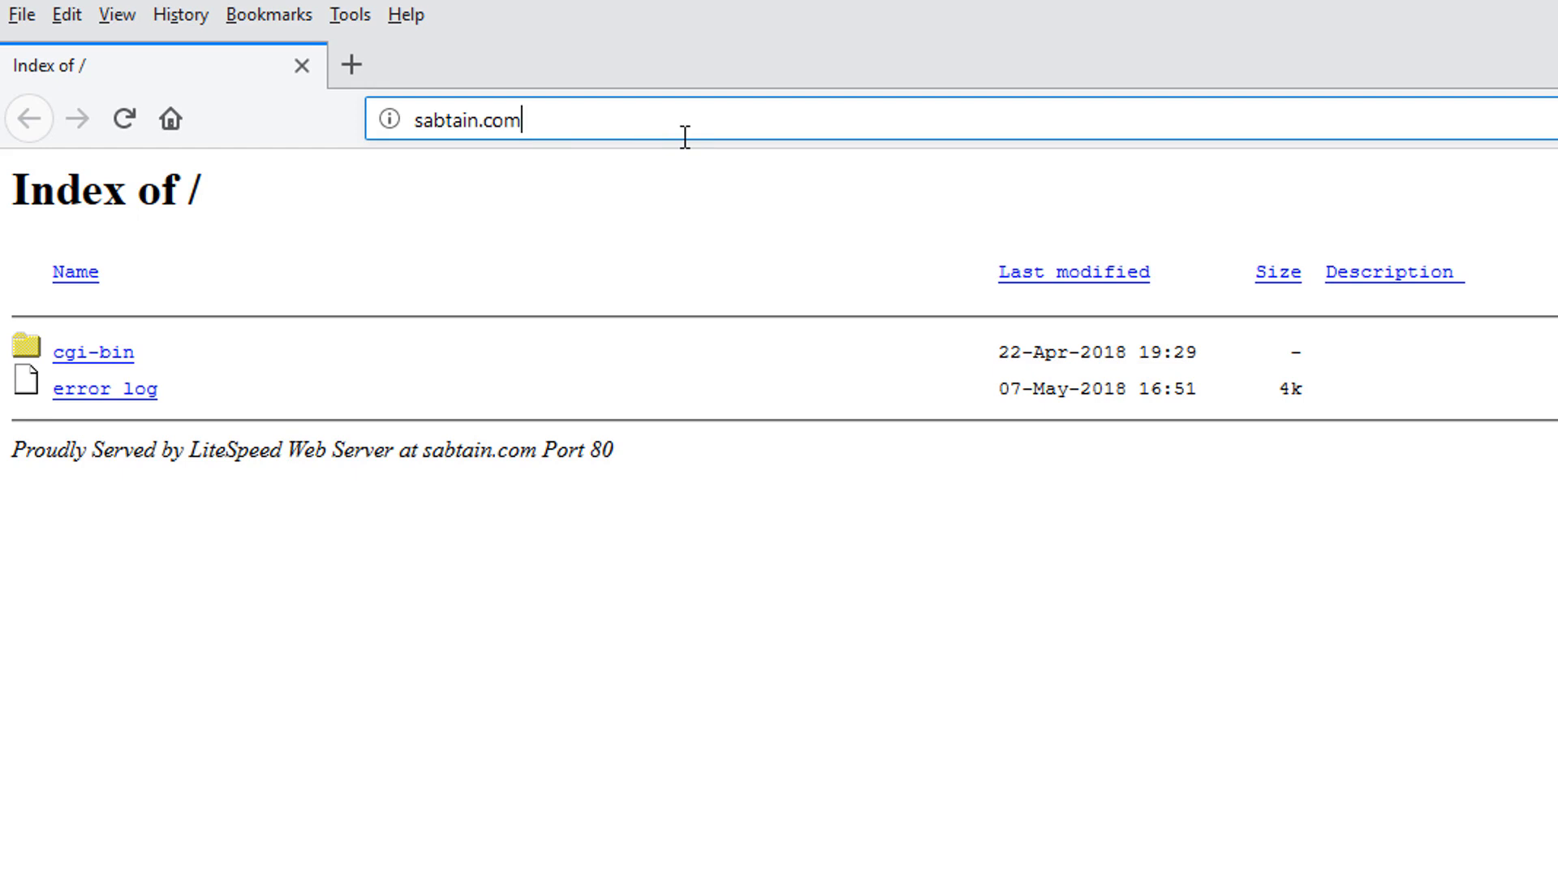
{"action": "type", "text": "/"}
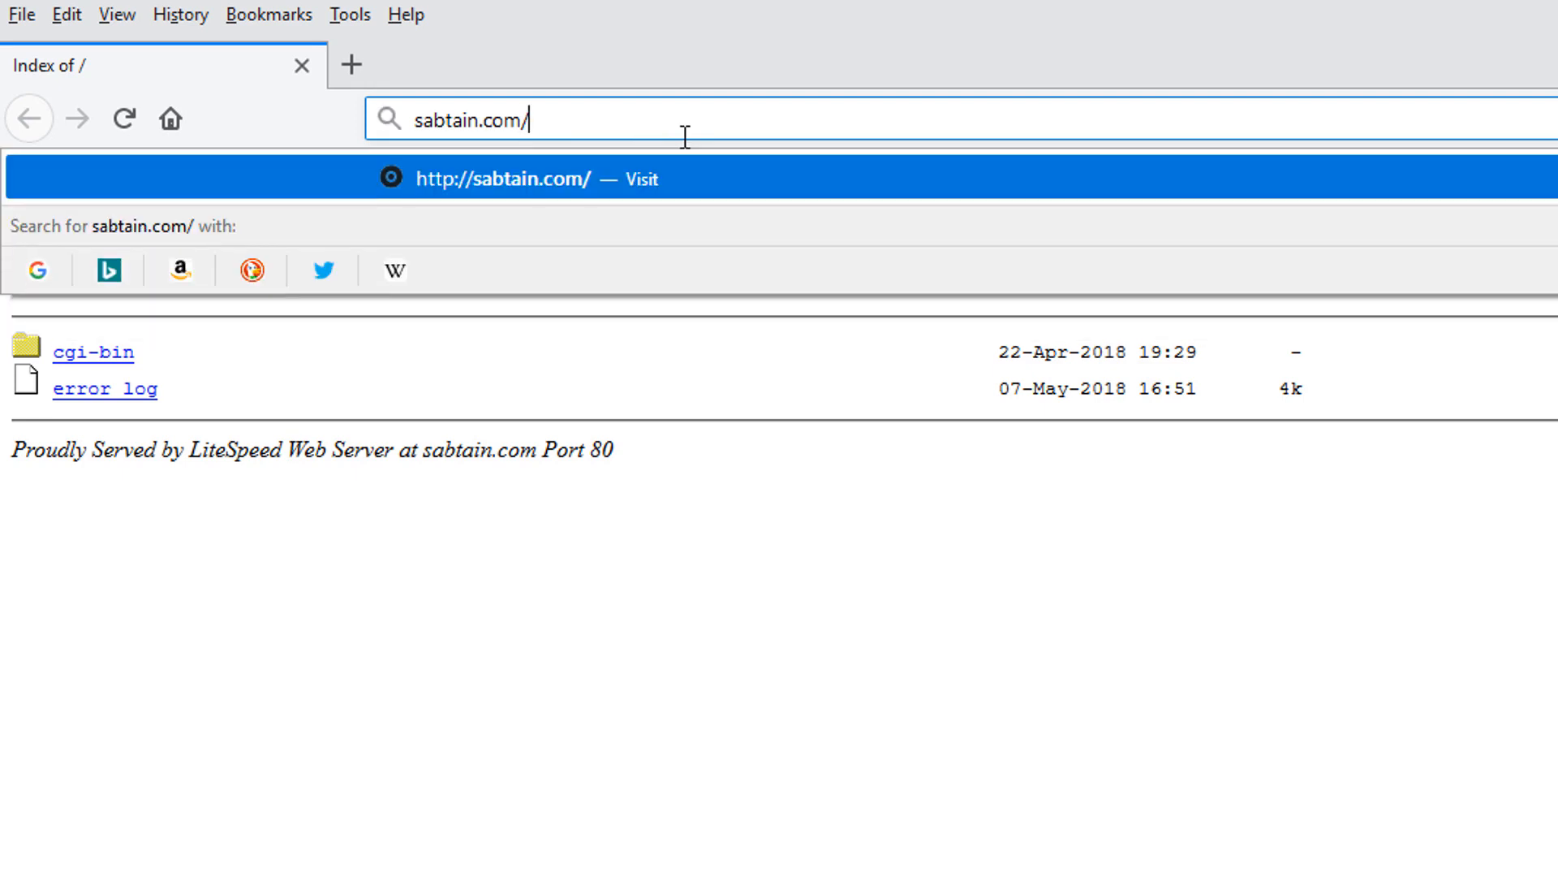
{"action": "type", "text": "cpanel"}
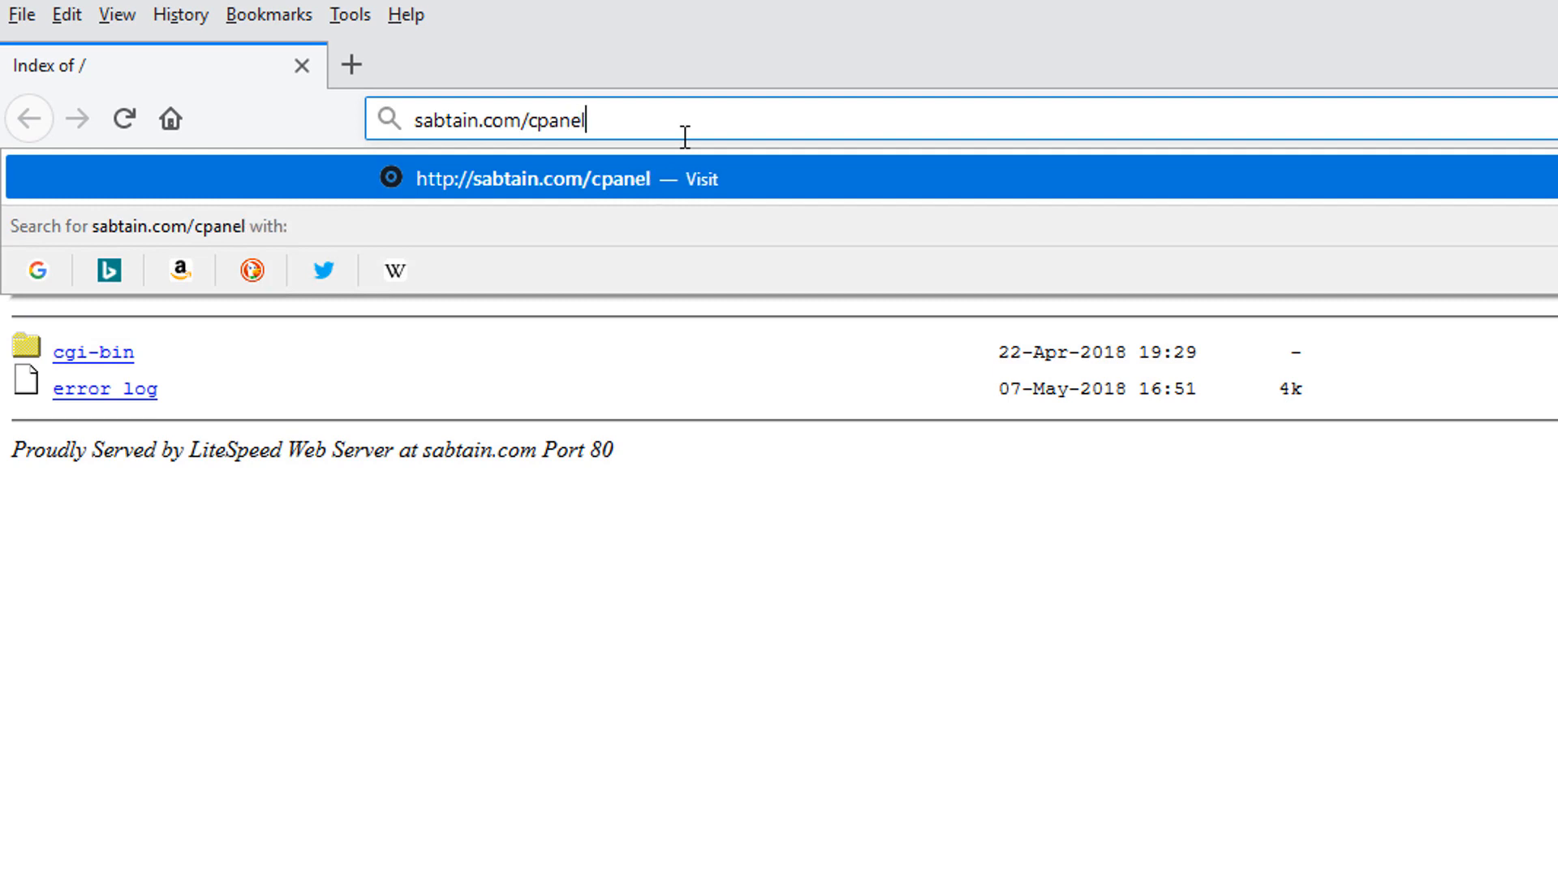
{"action": "key", "text": "Return"}
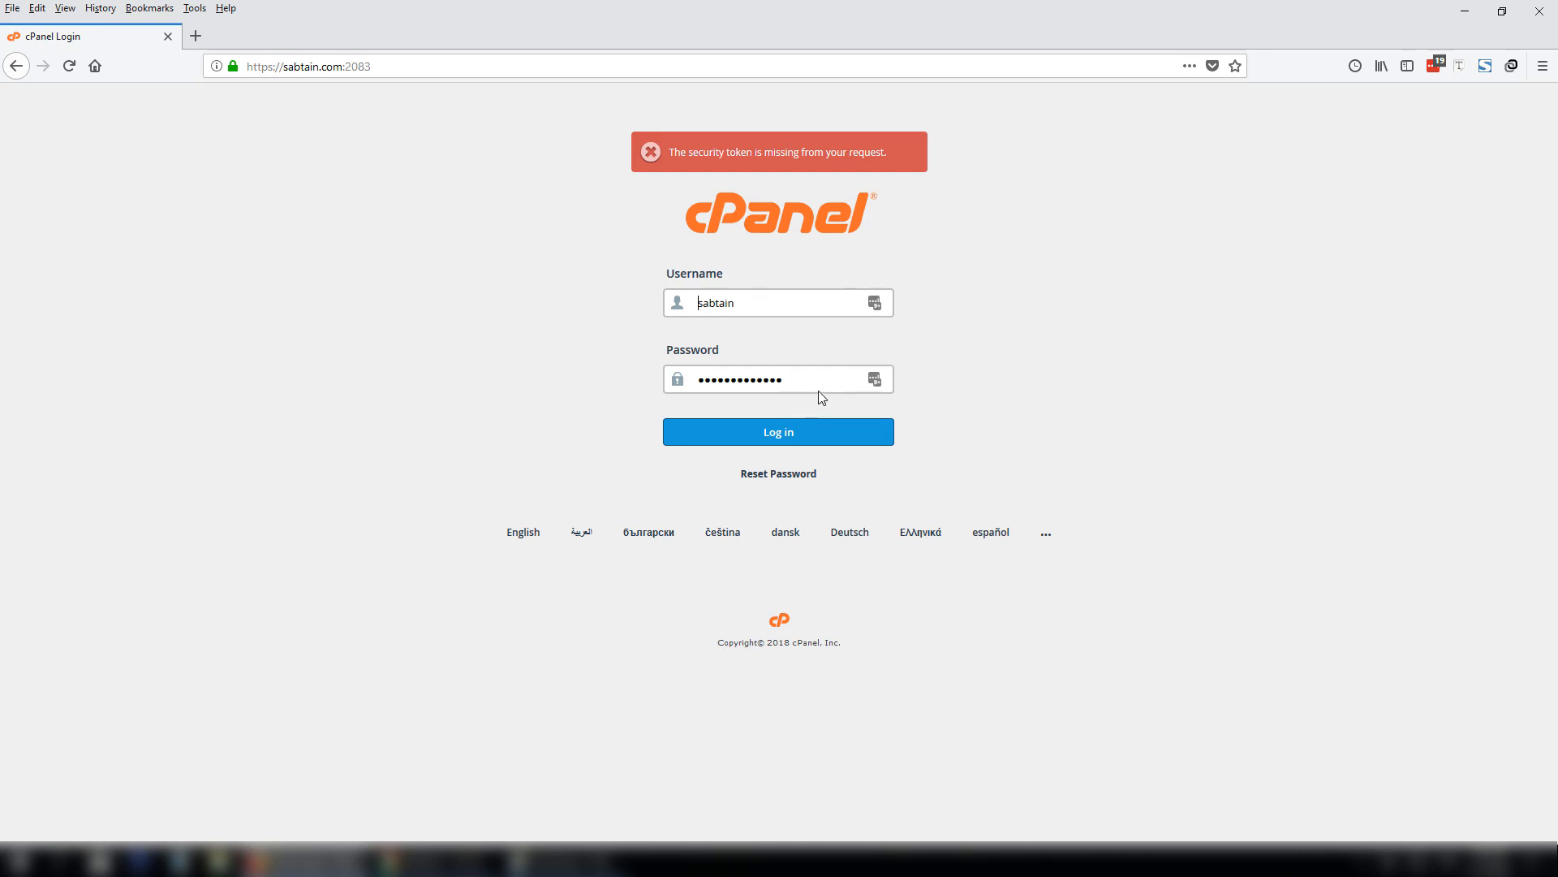
Re-enter the saved password and log in to the cPanel dashboard.
{"action": "left_click_drag", "start_coordinate": [814, 382], "coordinate": [434, 352]}
{"action": "type", "text": "•"}
{"action": "left_click", "coordinate": [776, 432]}
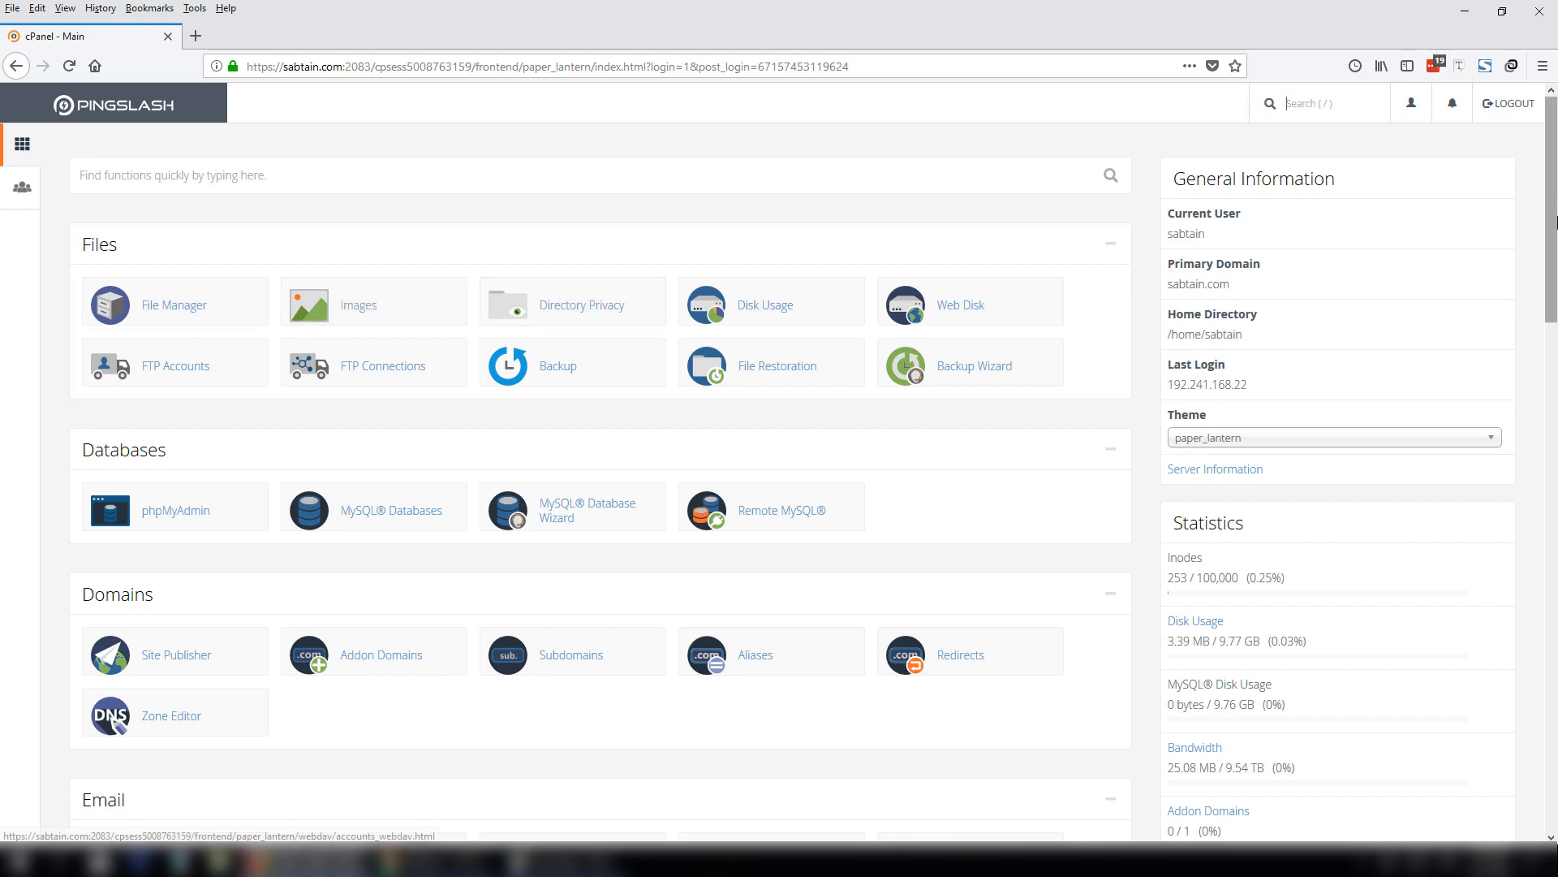
{"action": "mouse_move", "coordinate": [1556, 220]}
{"action": "left_mouse_down"}
{"action": "mouse_move", "coordinate": [1556, 739]}
{"action": "mouse_move", "coordinate": [1553, 195]}
{"action": "left_mouse_up"}
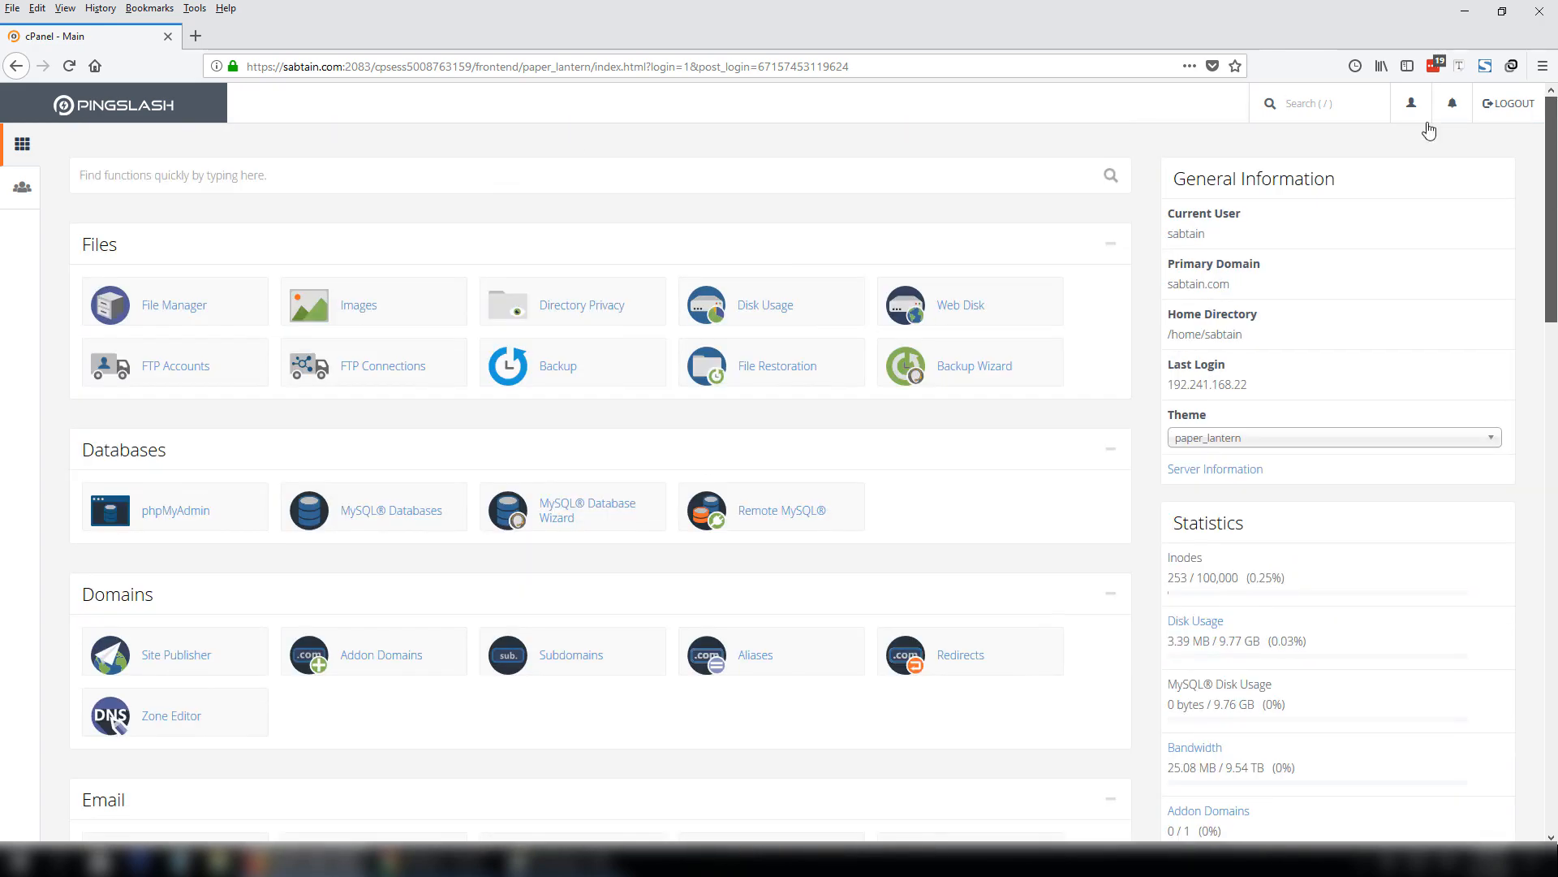
Load sabtain.com in a new tab to view its cgi-bin and error_log listing, then return to cPanel.
{"action": "key", "text": "ctrl+t"}
{"action": "type", "text": "s"}
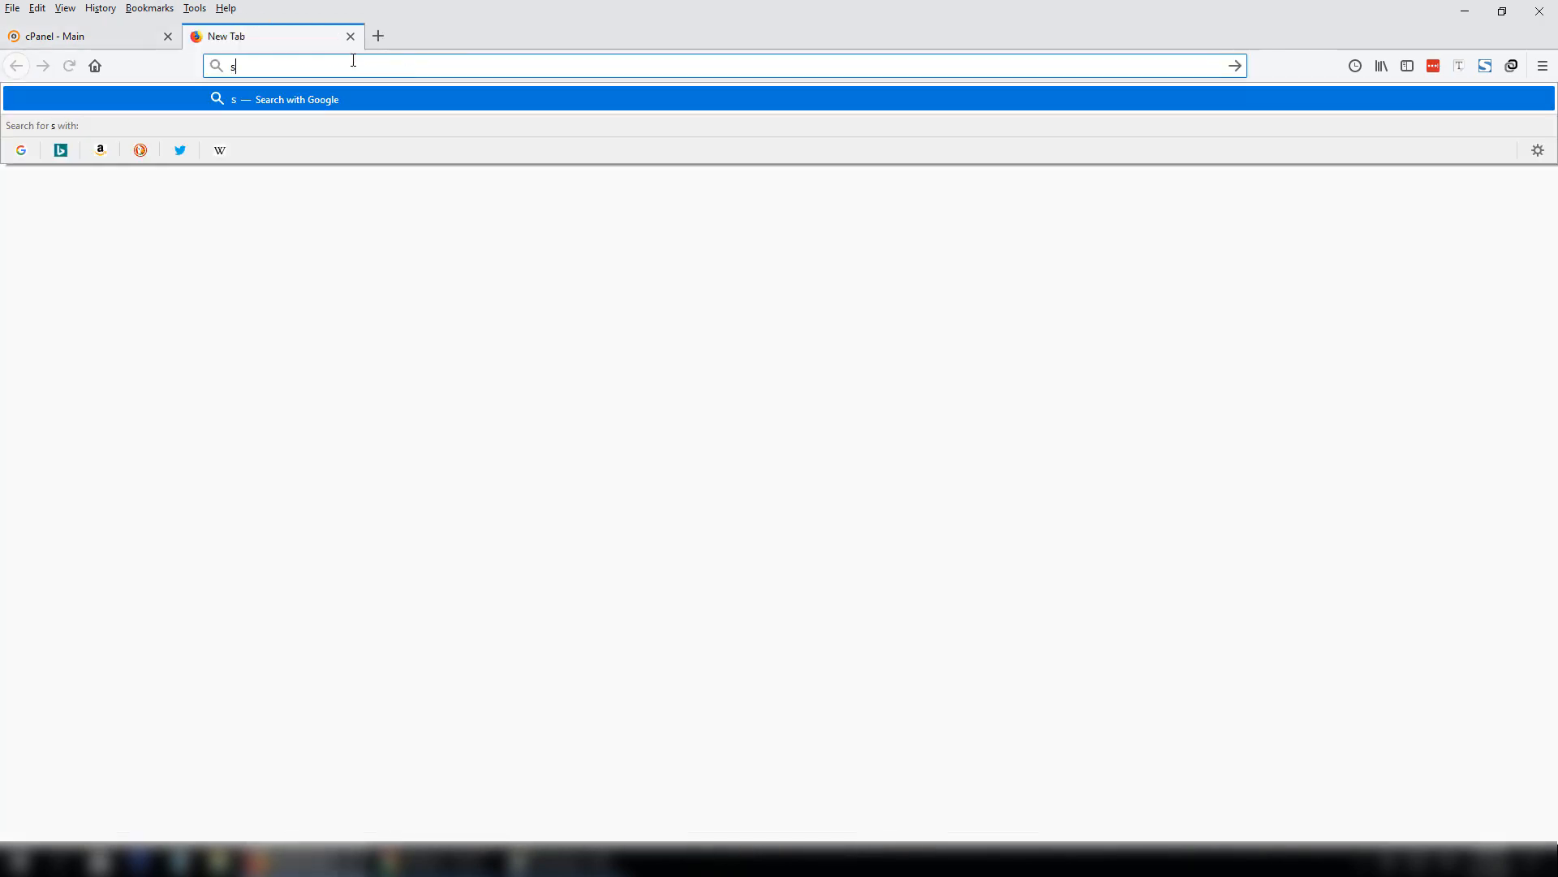
{"action": "type", "text": "abtain.com"}
{"action": "key", "text": "Return"}
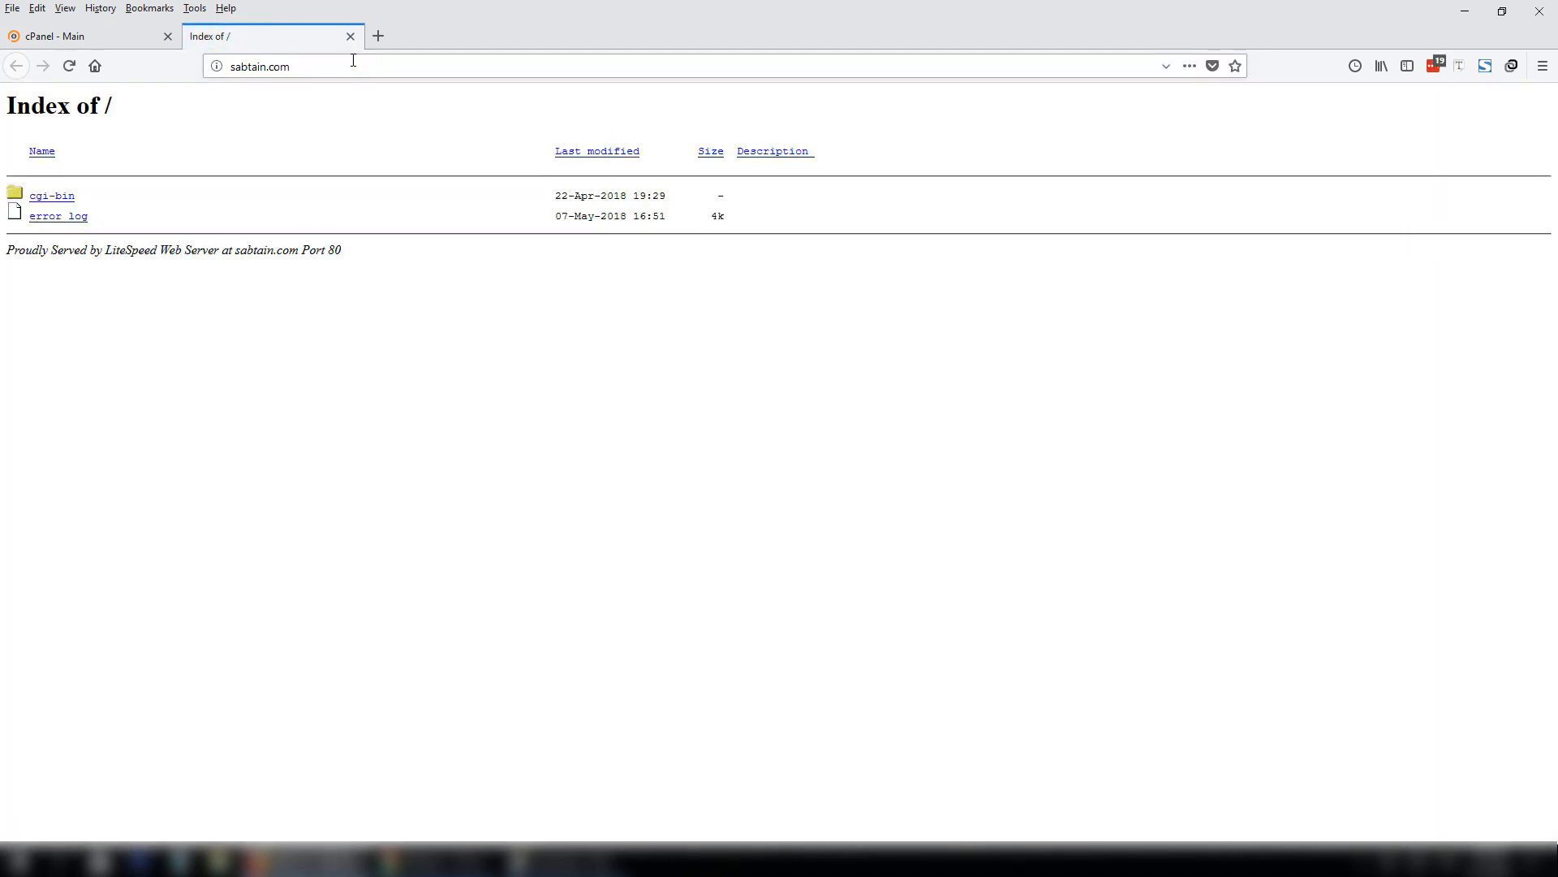
{"action": "left_click", "coordinate": [314, 66]}
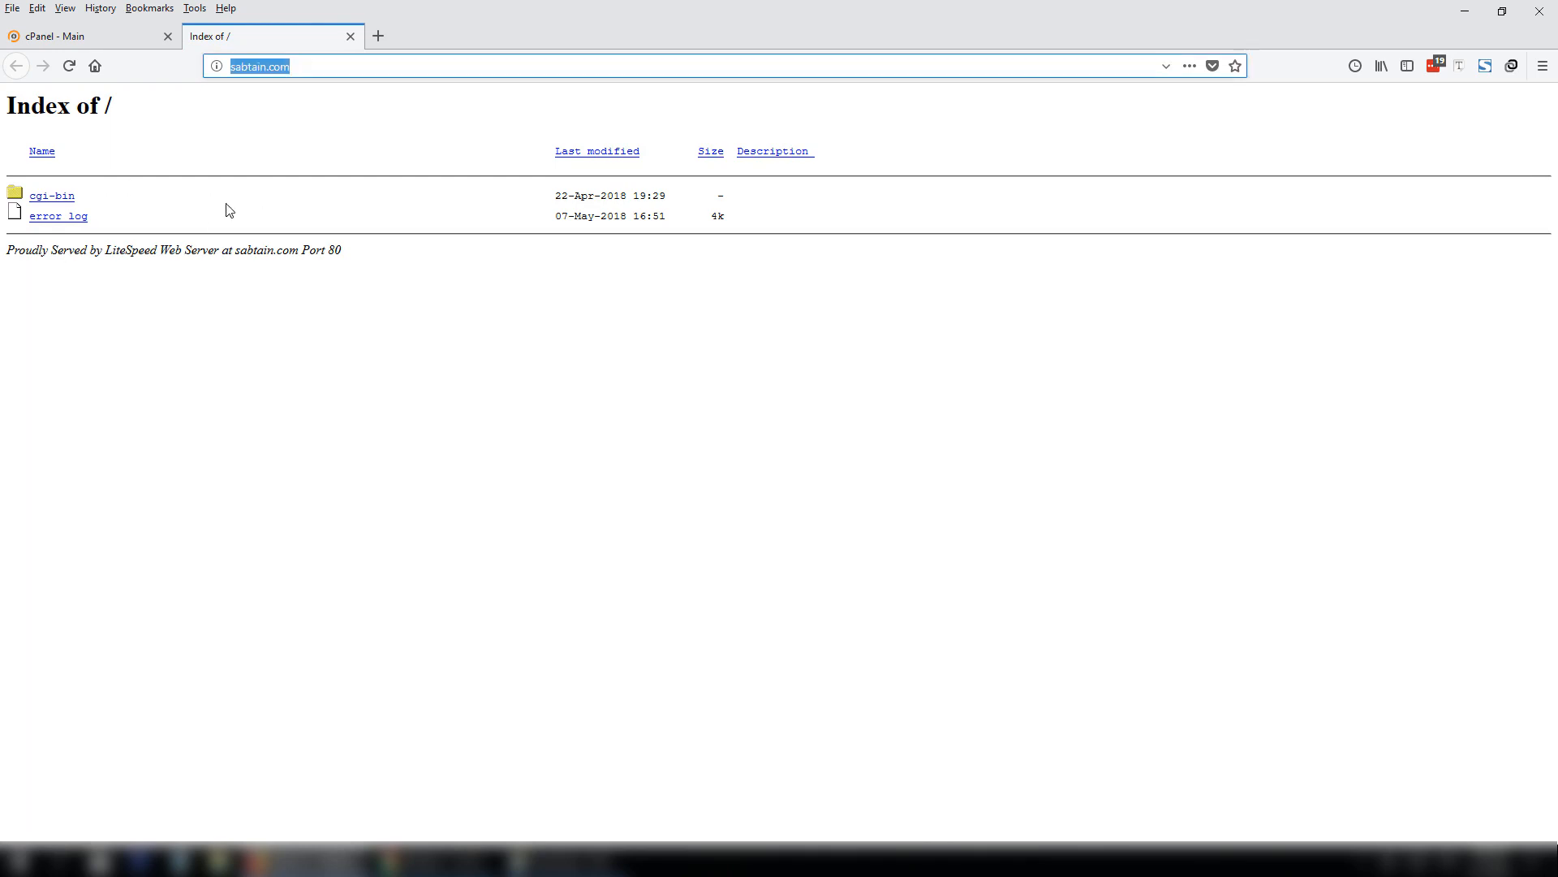
{"action": "left_click_drag", "start_coordinate": [9, 252], "coordinate": [106, 253]}
{"action": "left_click", "coordinate": [312, 302]}
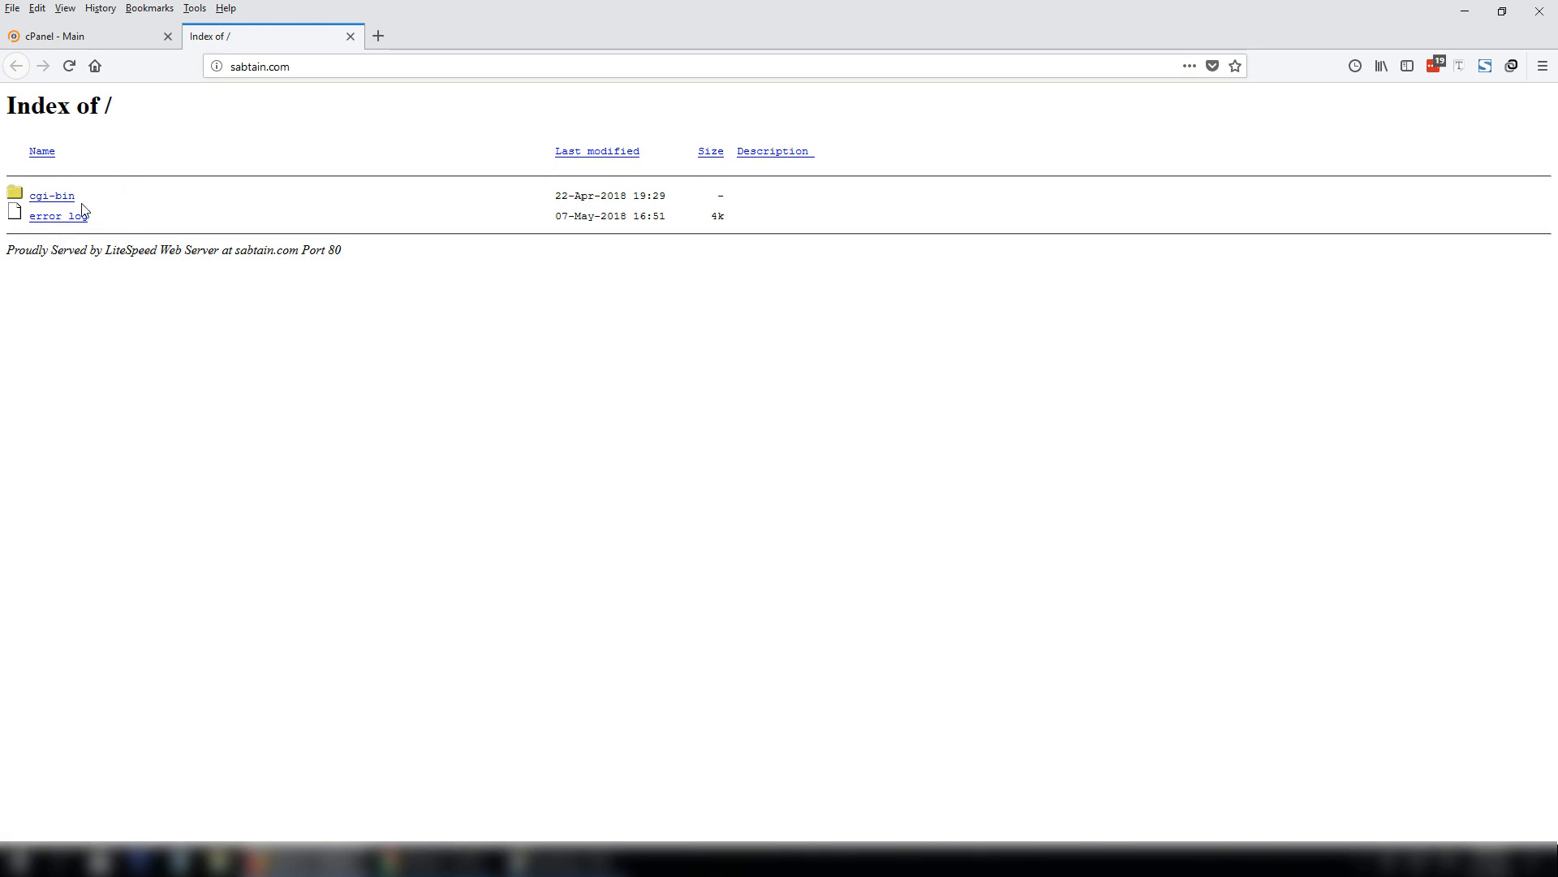
{"action": "left_click", "coordinate": [98, 39]}
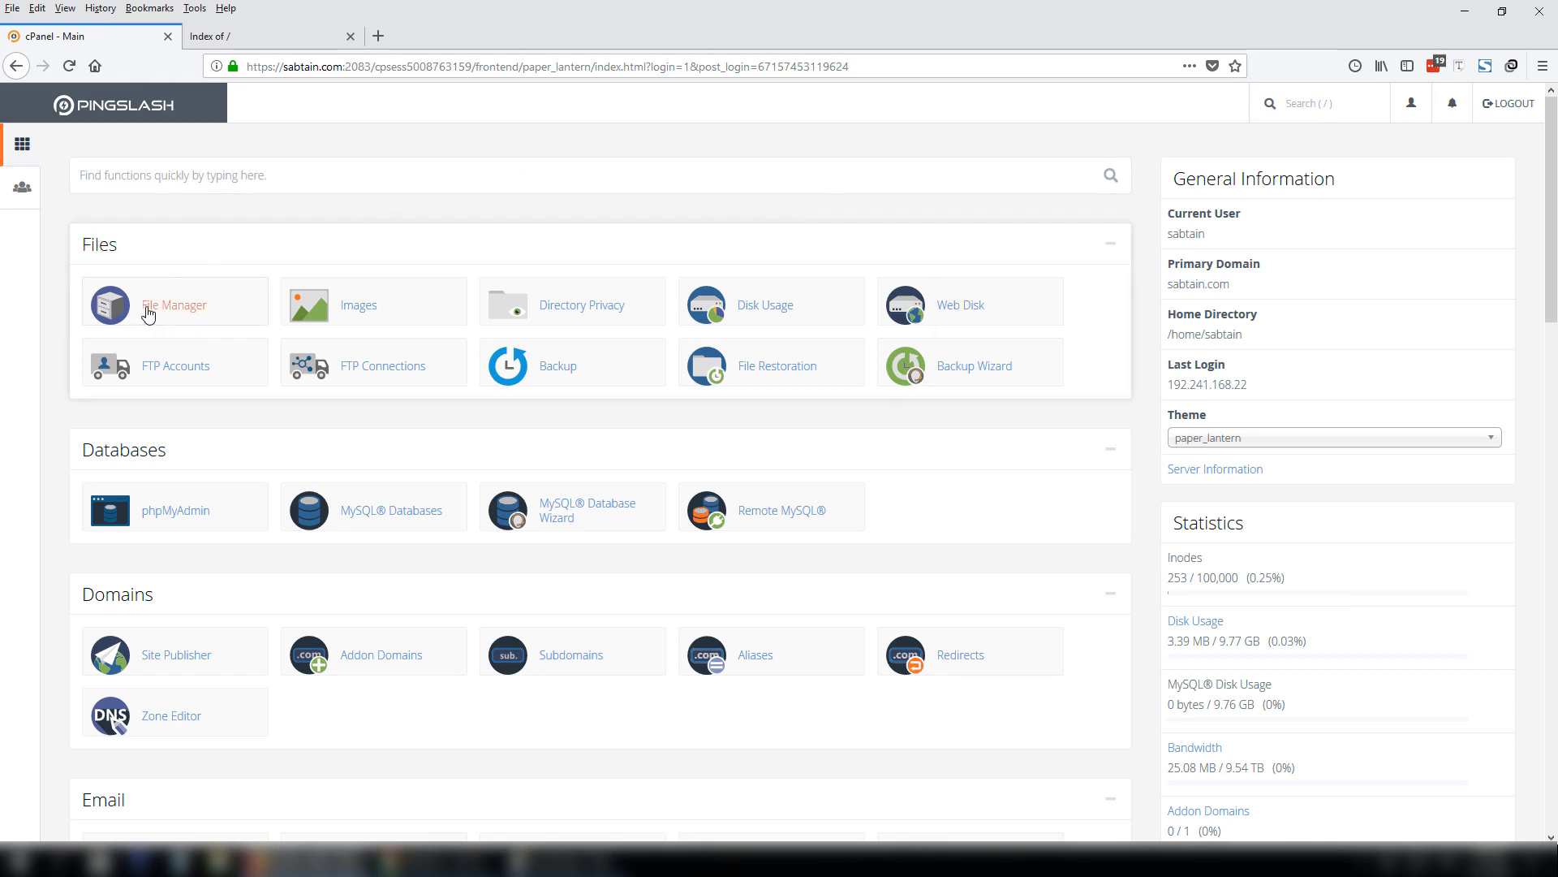
Open File Manager and enter the public_html folder, leaving its name unchanged.
{"action": "left_click", "coordinate": [183, 316]}
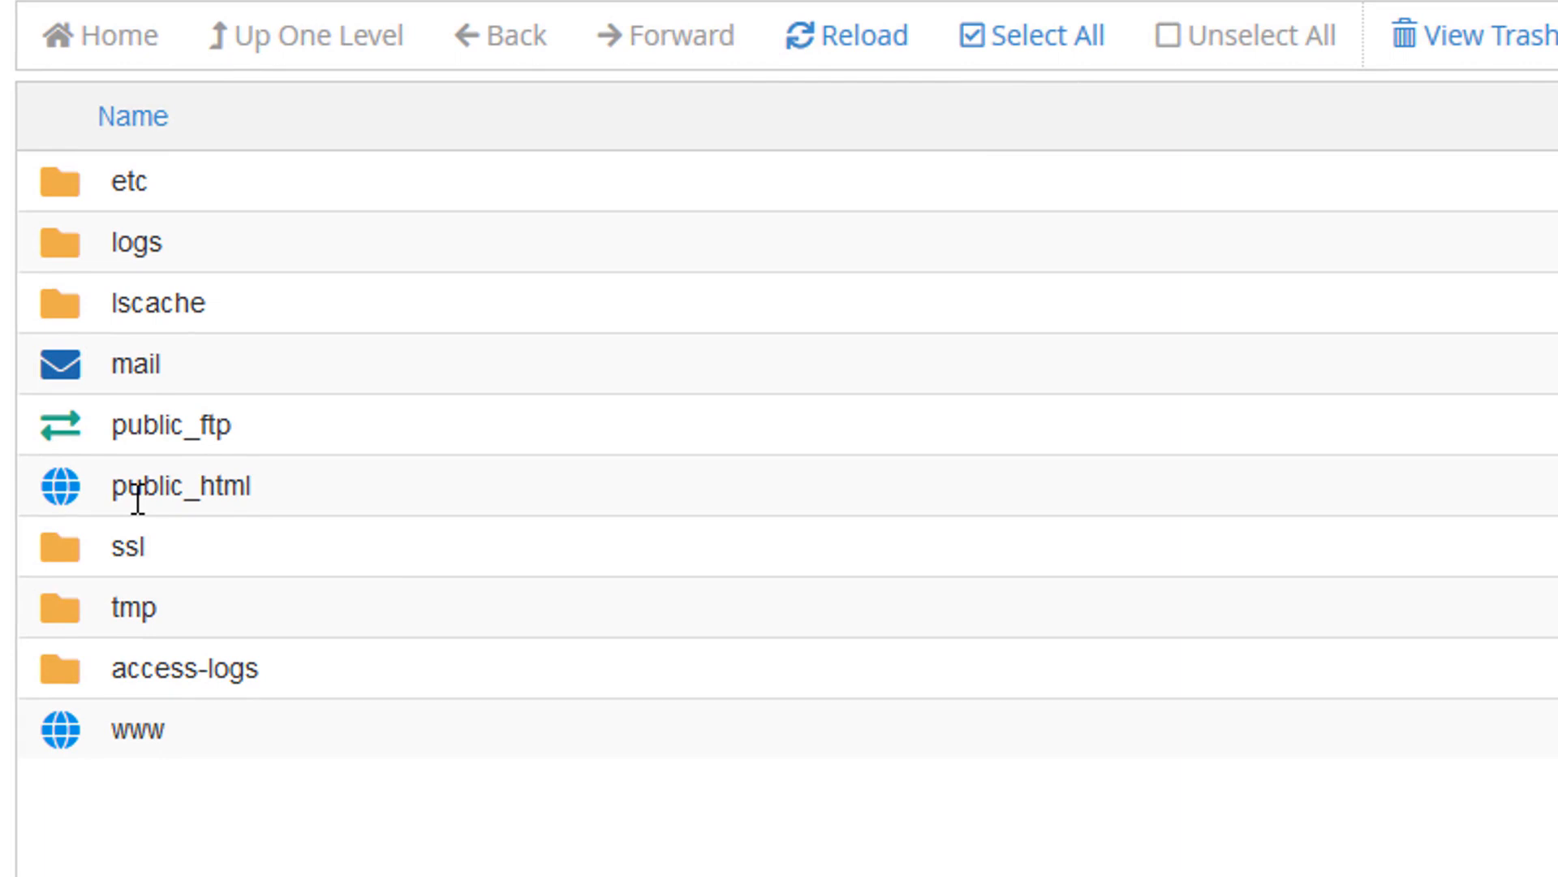
{"action": "left_click", "coordinate": [73, 490]}
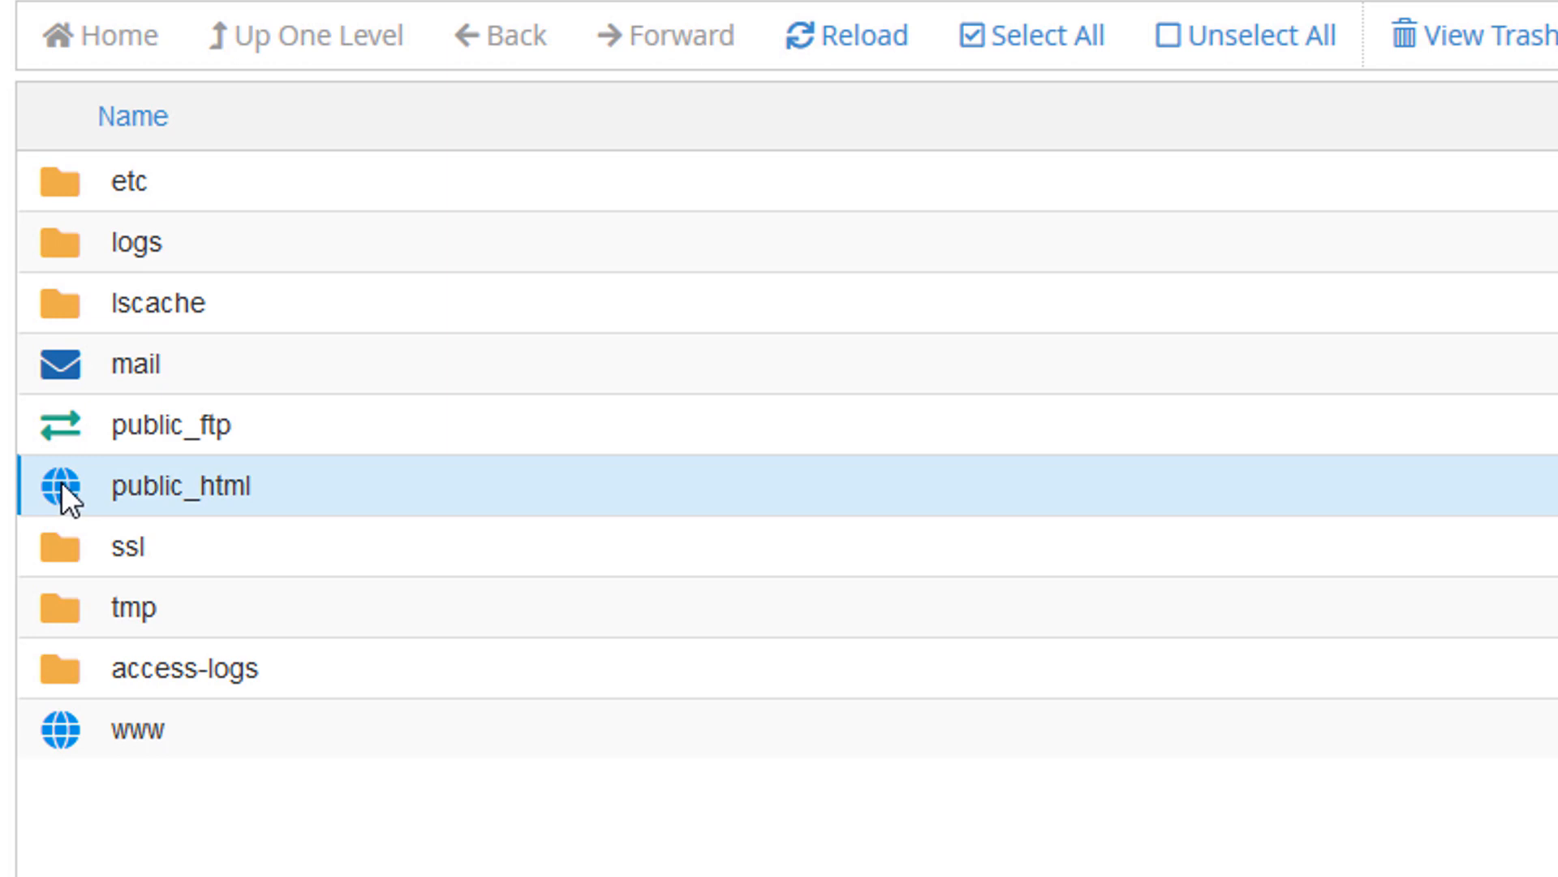
{"action": "left_click", "coordinate": [216, 484]}
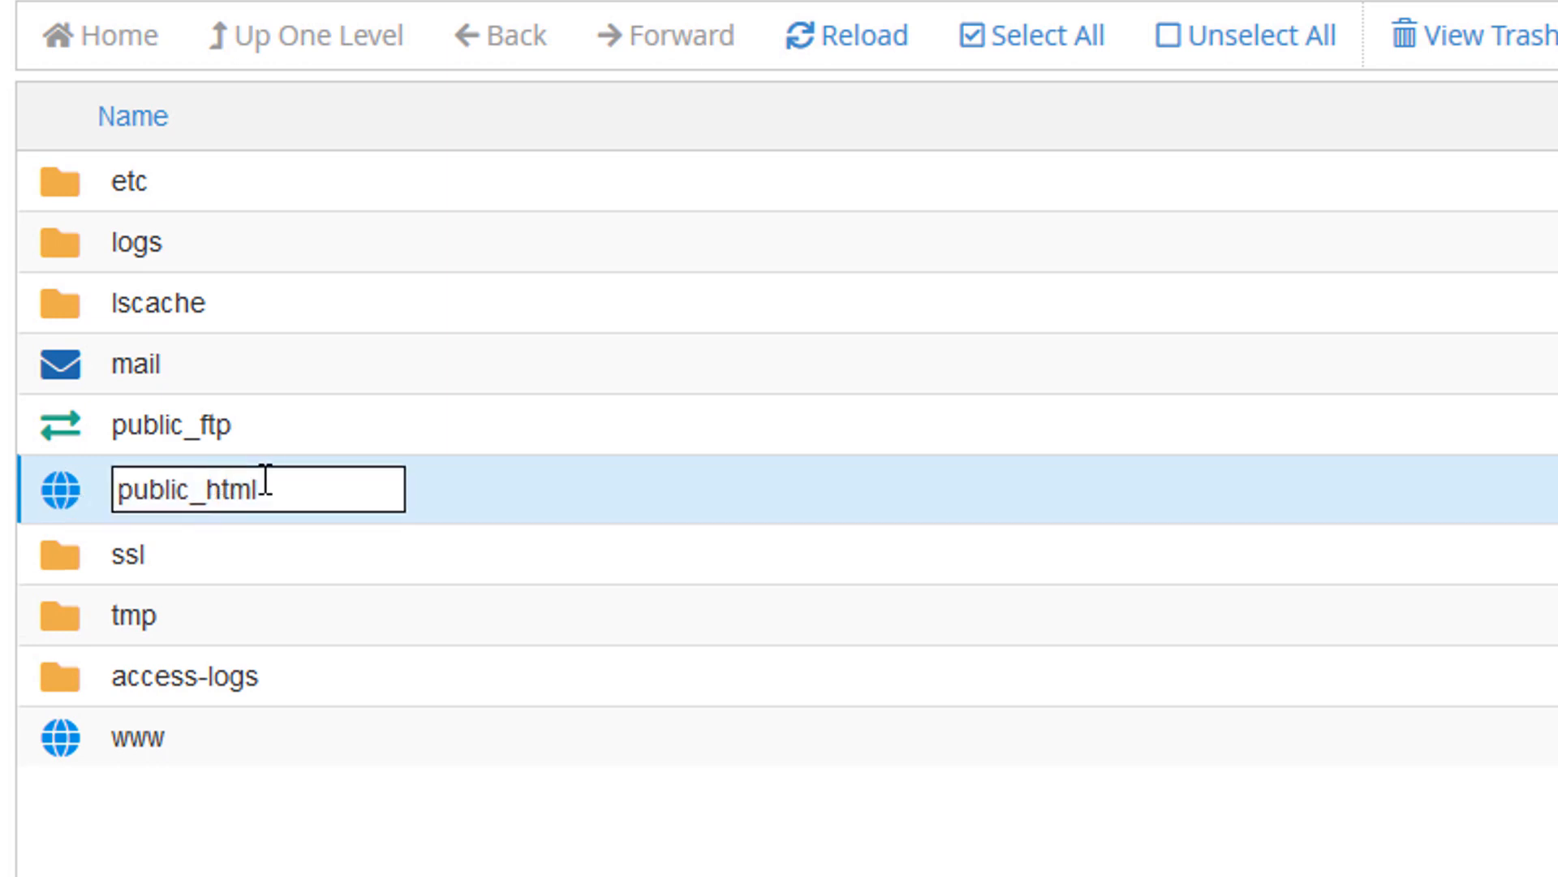
{"action": "left_click_drag", "start_coordinate": [284, 487], "coordinate": [14, 487]}
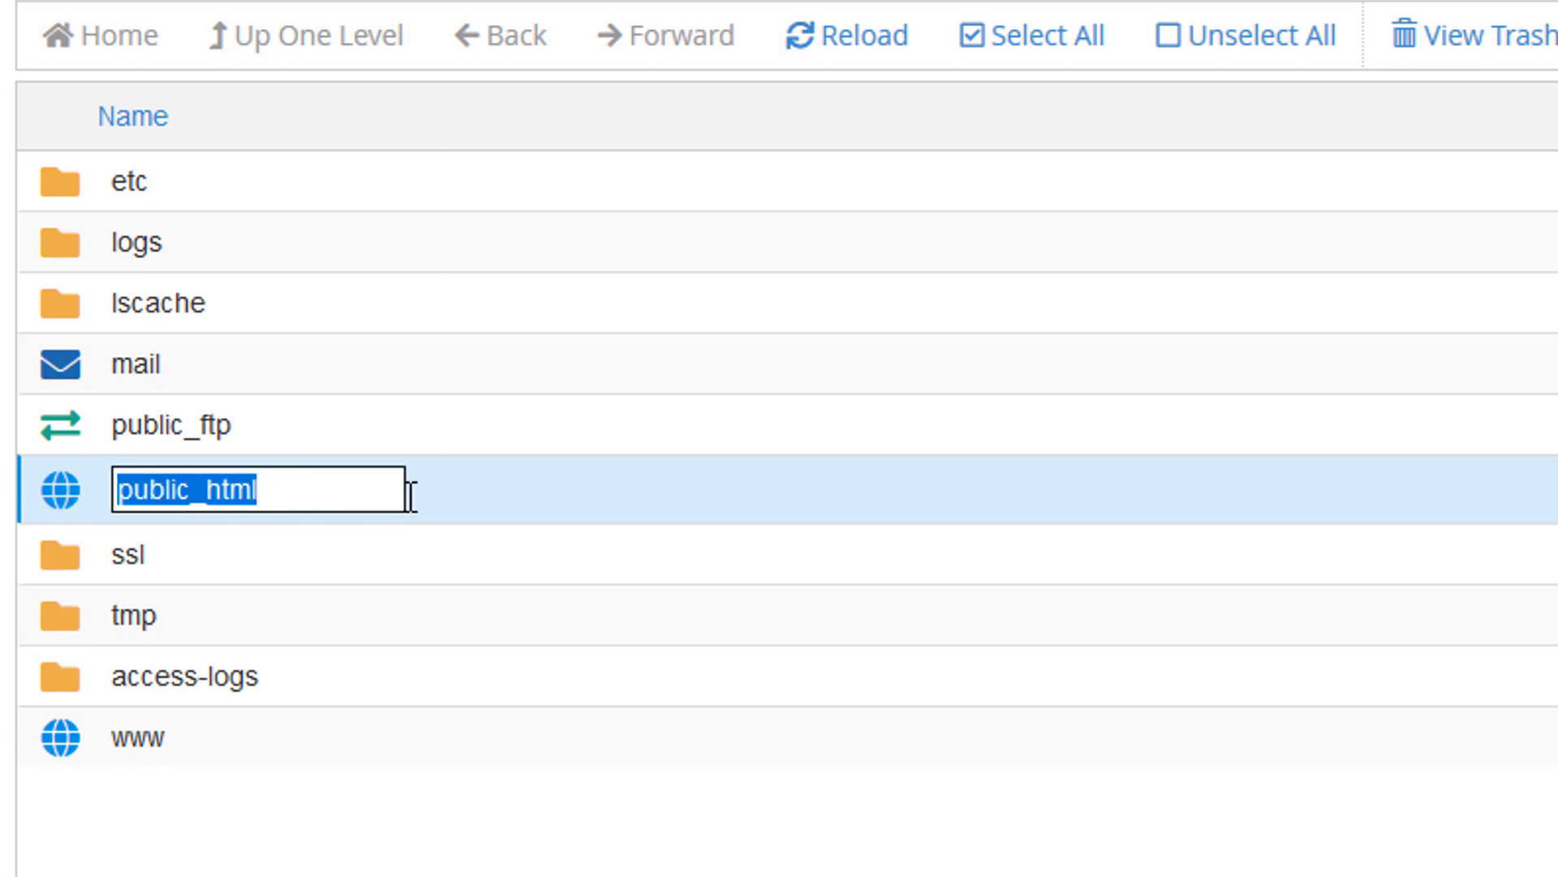
{"action": "left_click", "coordinate": [456, 500]}
{"action": "double_click", "coordinate": [50, 487]}
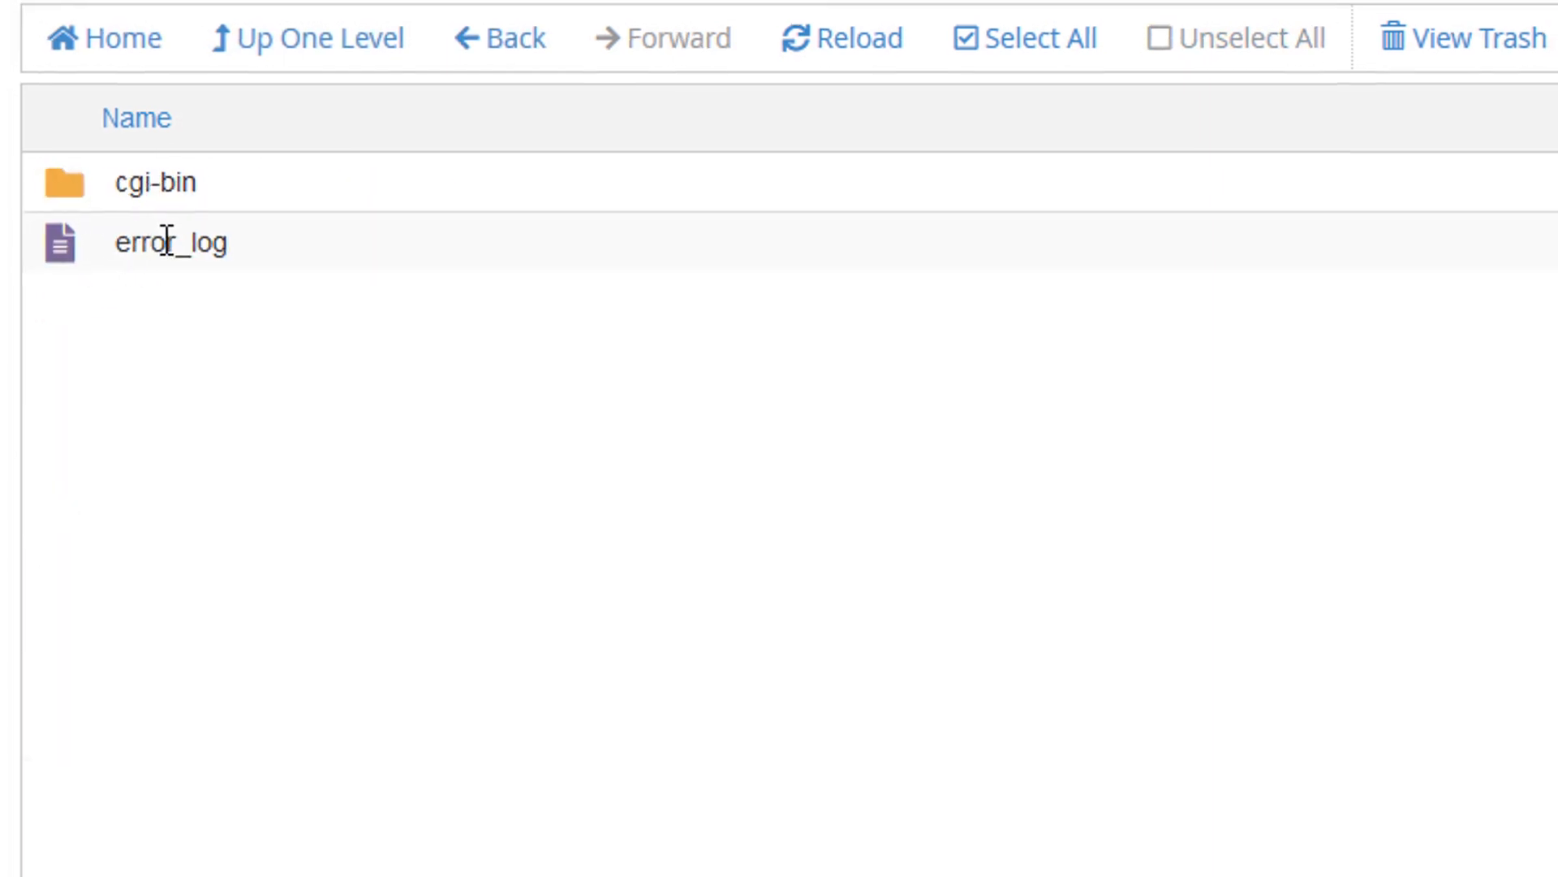
Compare public_html with the live site's Index of / listing across the two tabs.
{"action": "left_click", "coordinate": [406, 34]}
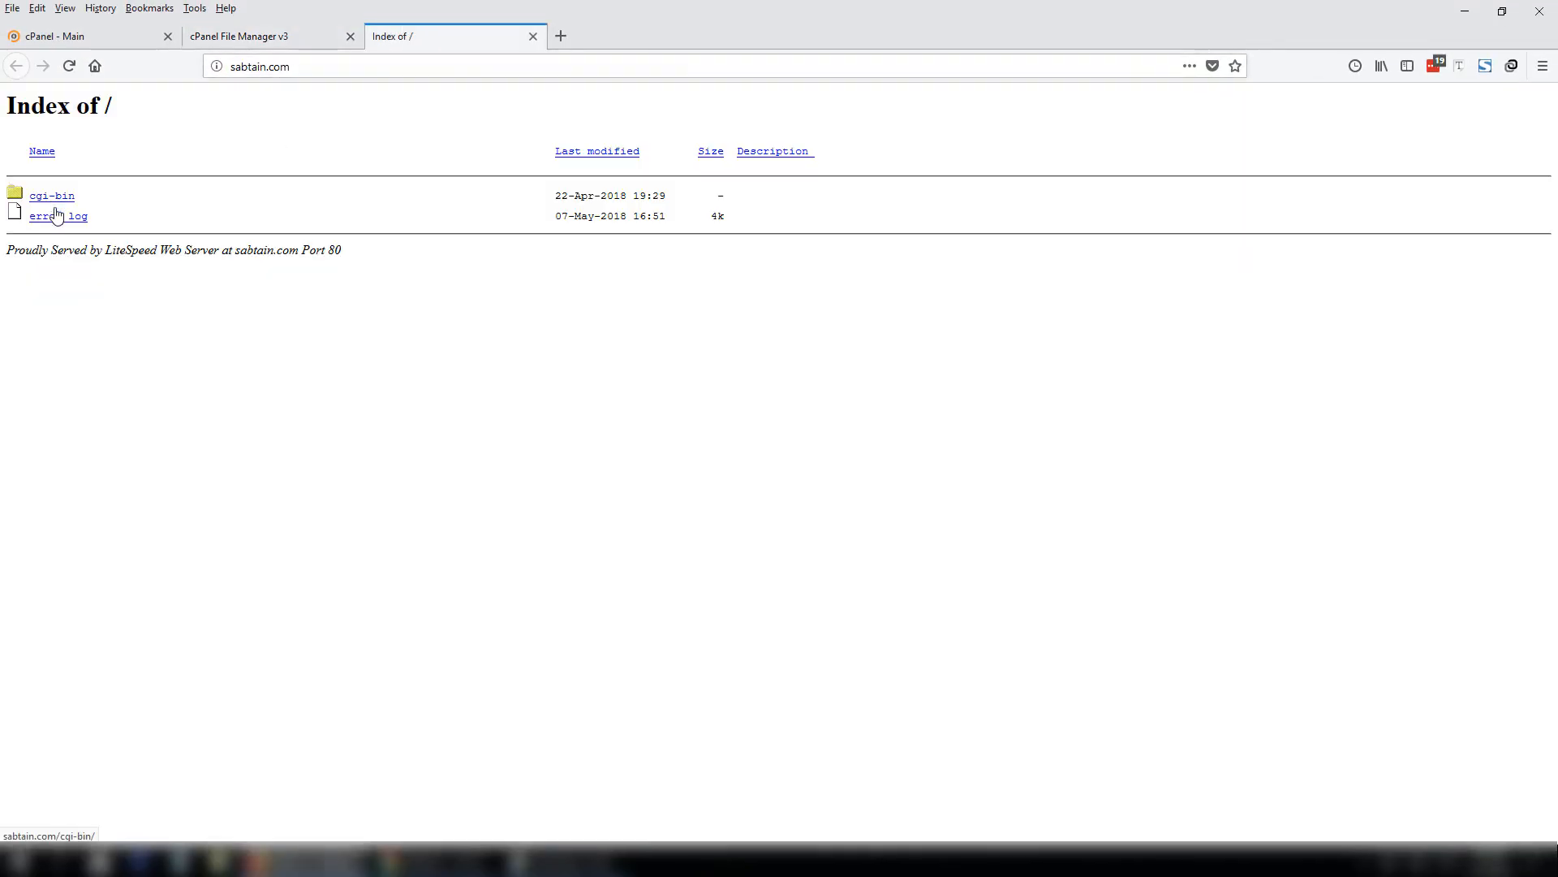
{"action": "left_click", "coordinate": [268, 36]}
{"action": "left_click", "coordinate": [448, 37]}
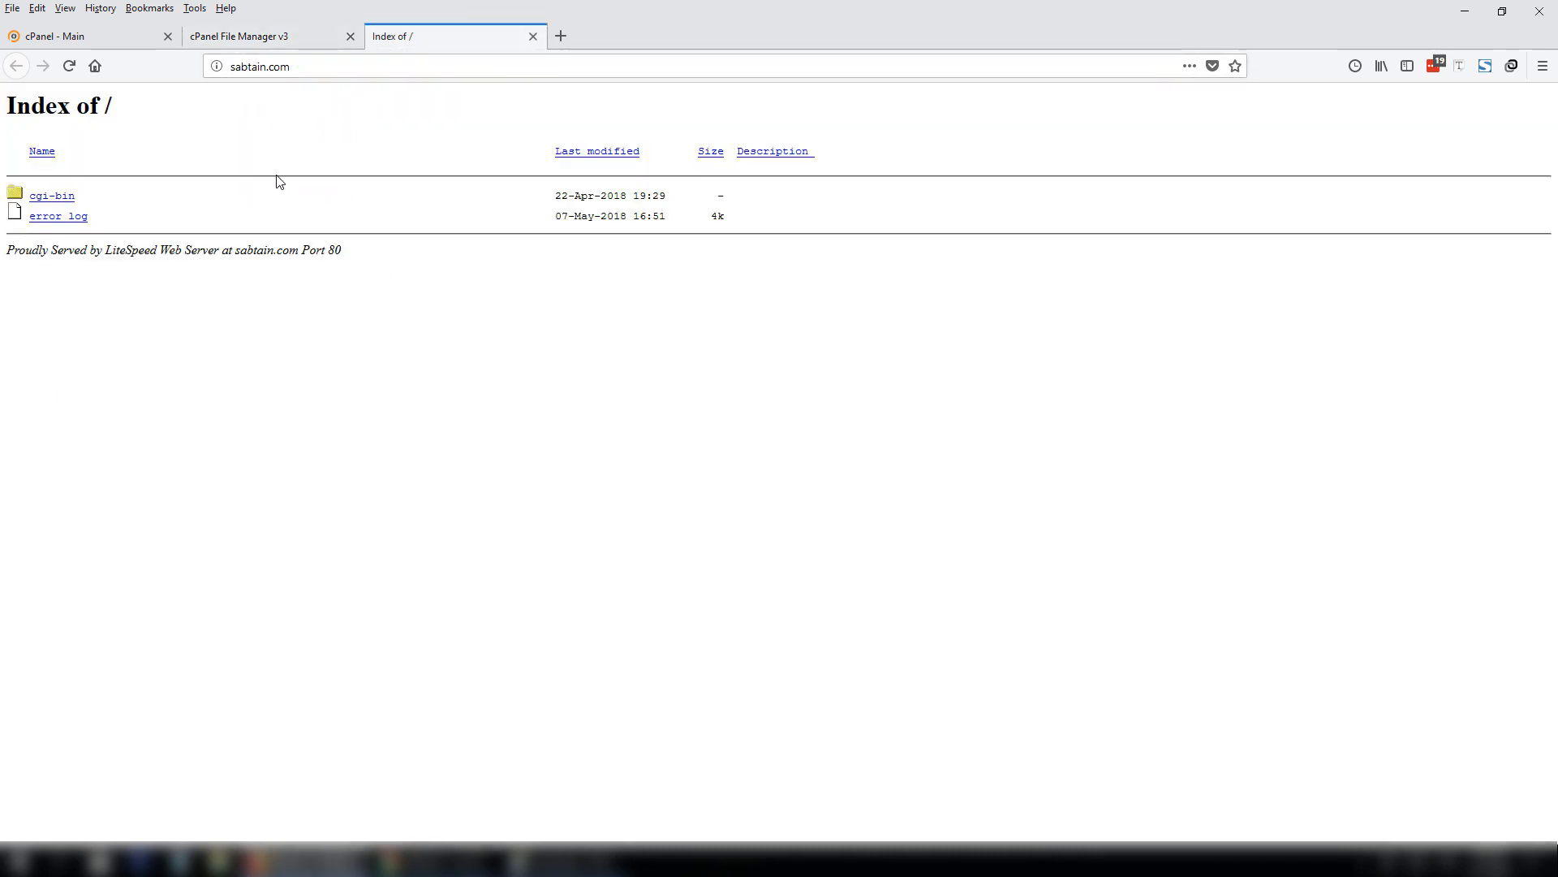
{"action": "left_click", "coordinate": [269, 38]}
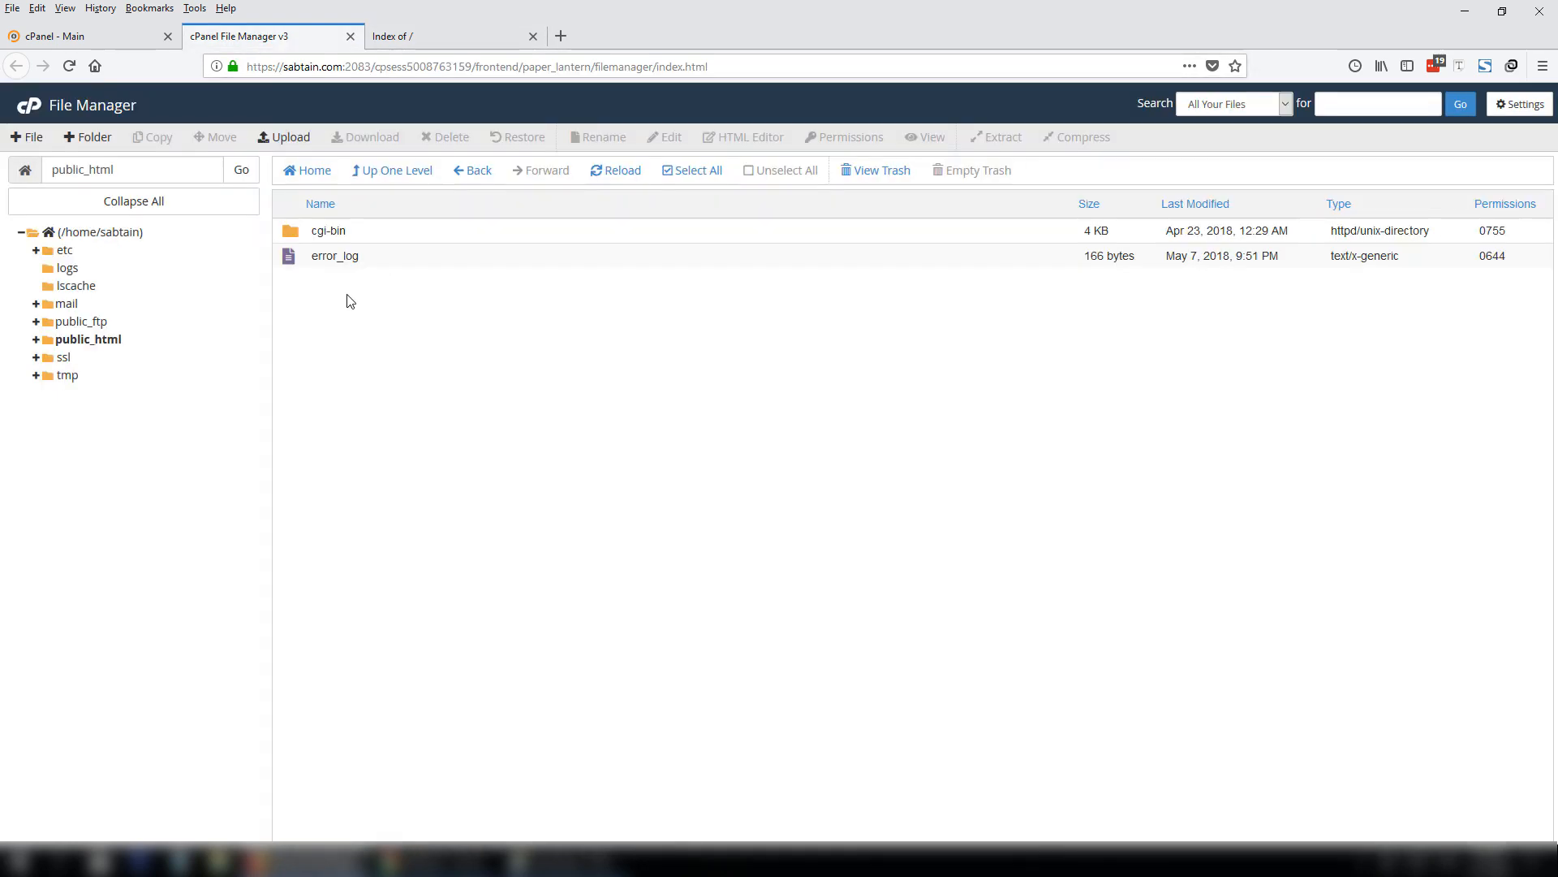
Create a new empty file named index.html in public_html.
{"action": "left_click", "coordinate": [31, 138]}
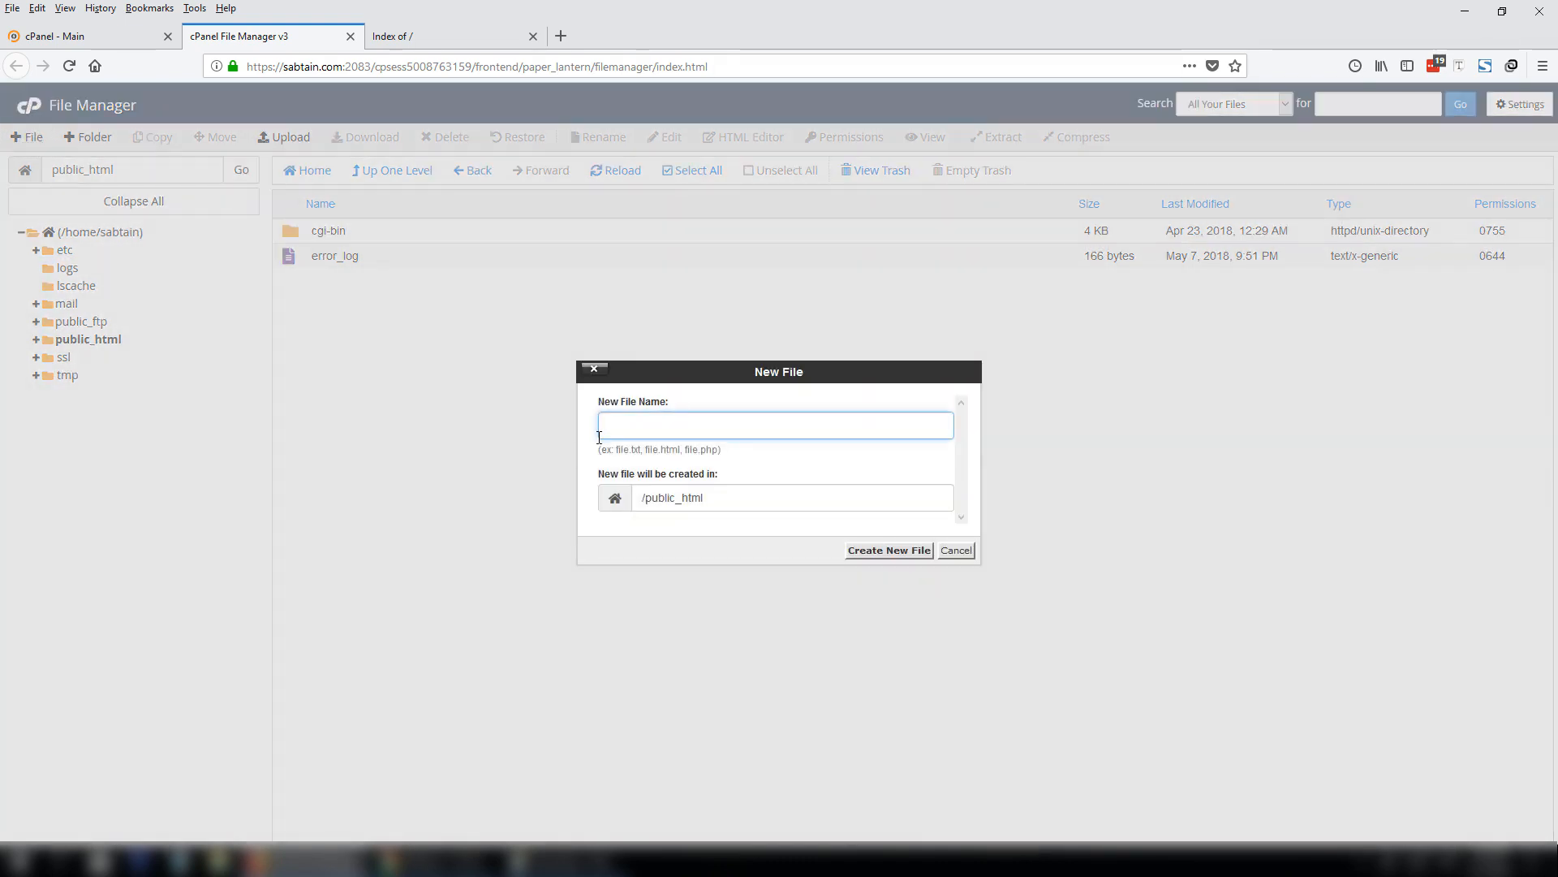
{"action": "type", "text": "index.html"}
{"action": "key", "text": "Return"}
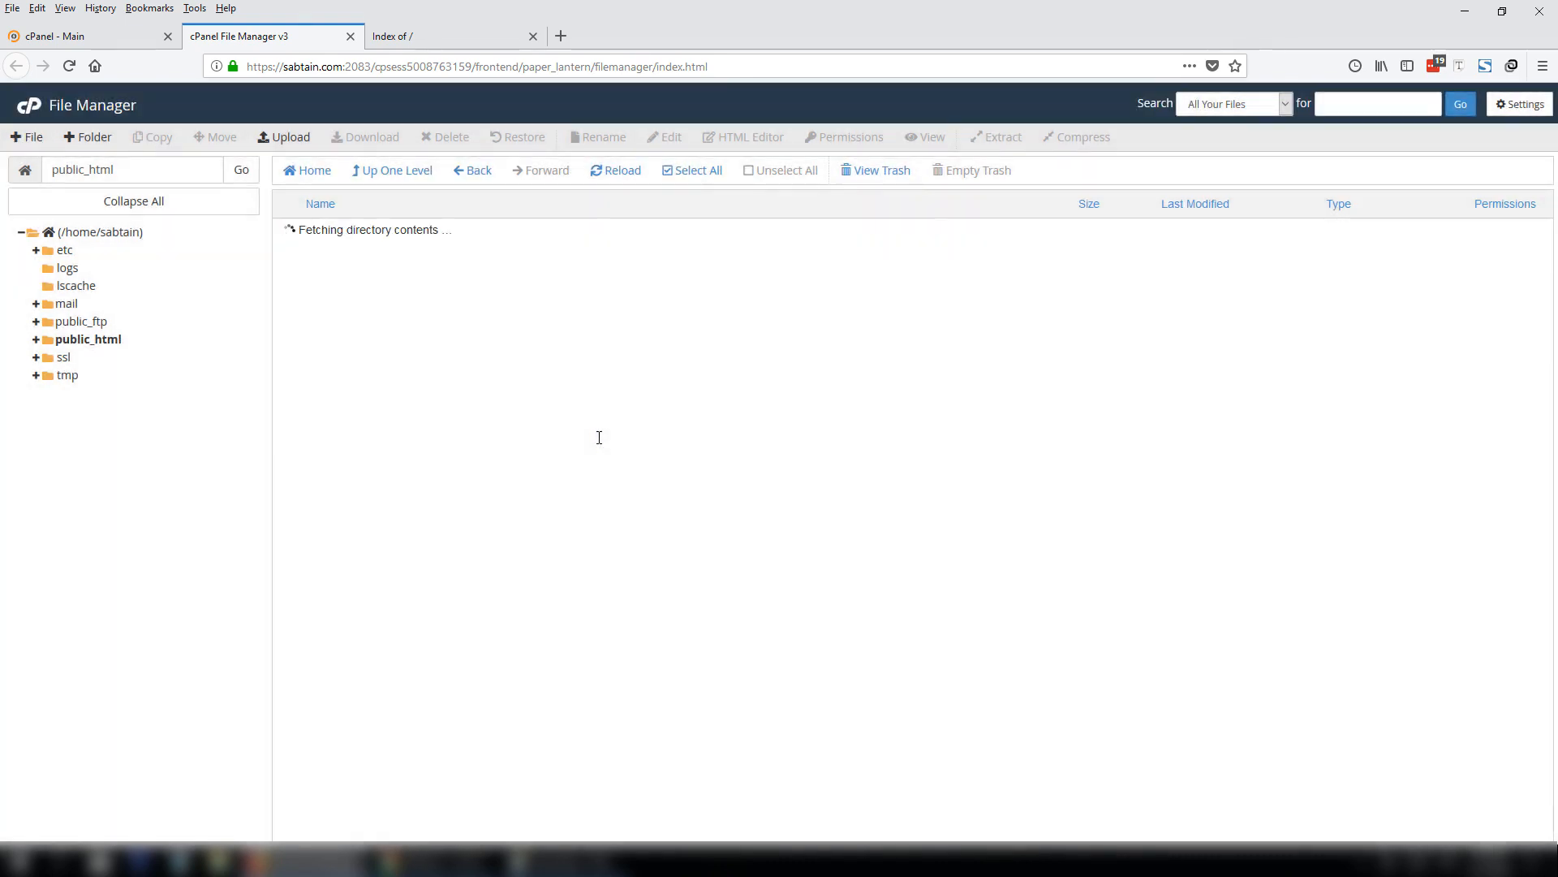
{"action": "left_click", "coordinate": [347, 281]}
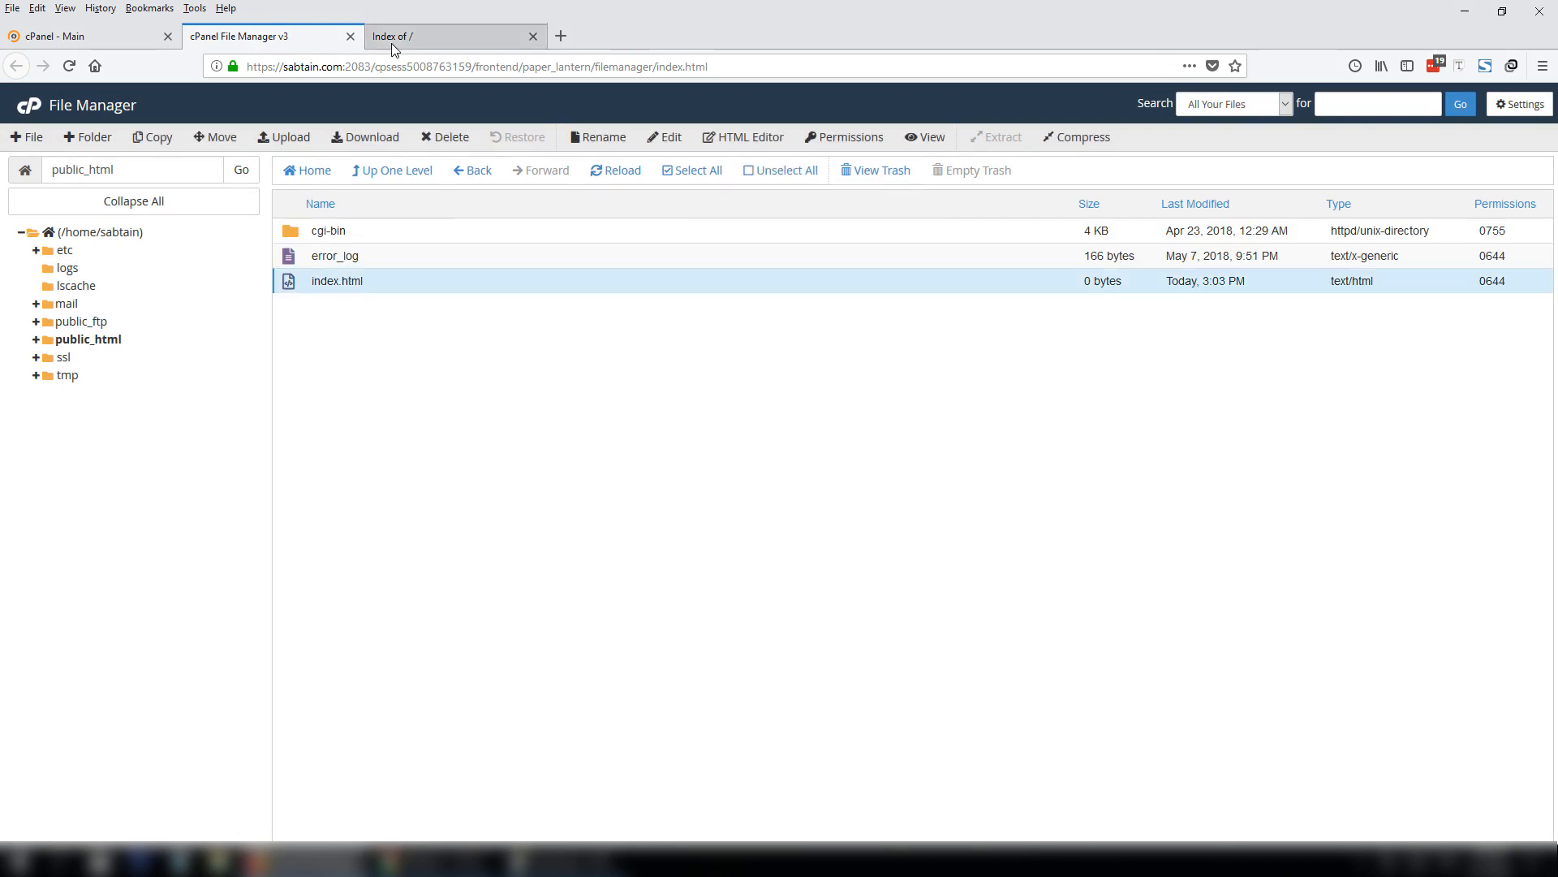
Reload sabtain.com to check the new page, then select index.html for editing.
{"action": "left_click", "coordinate": [391, 42]}
{"action": "left_click", "coordinate": [393, 71]}
{"action": "key", "text": "Return"}
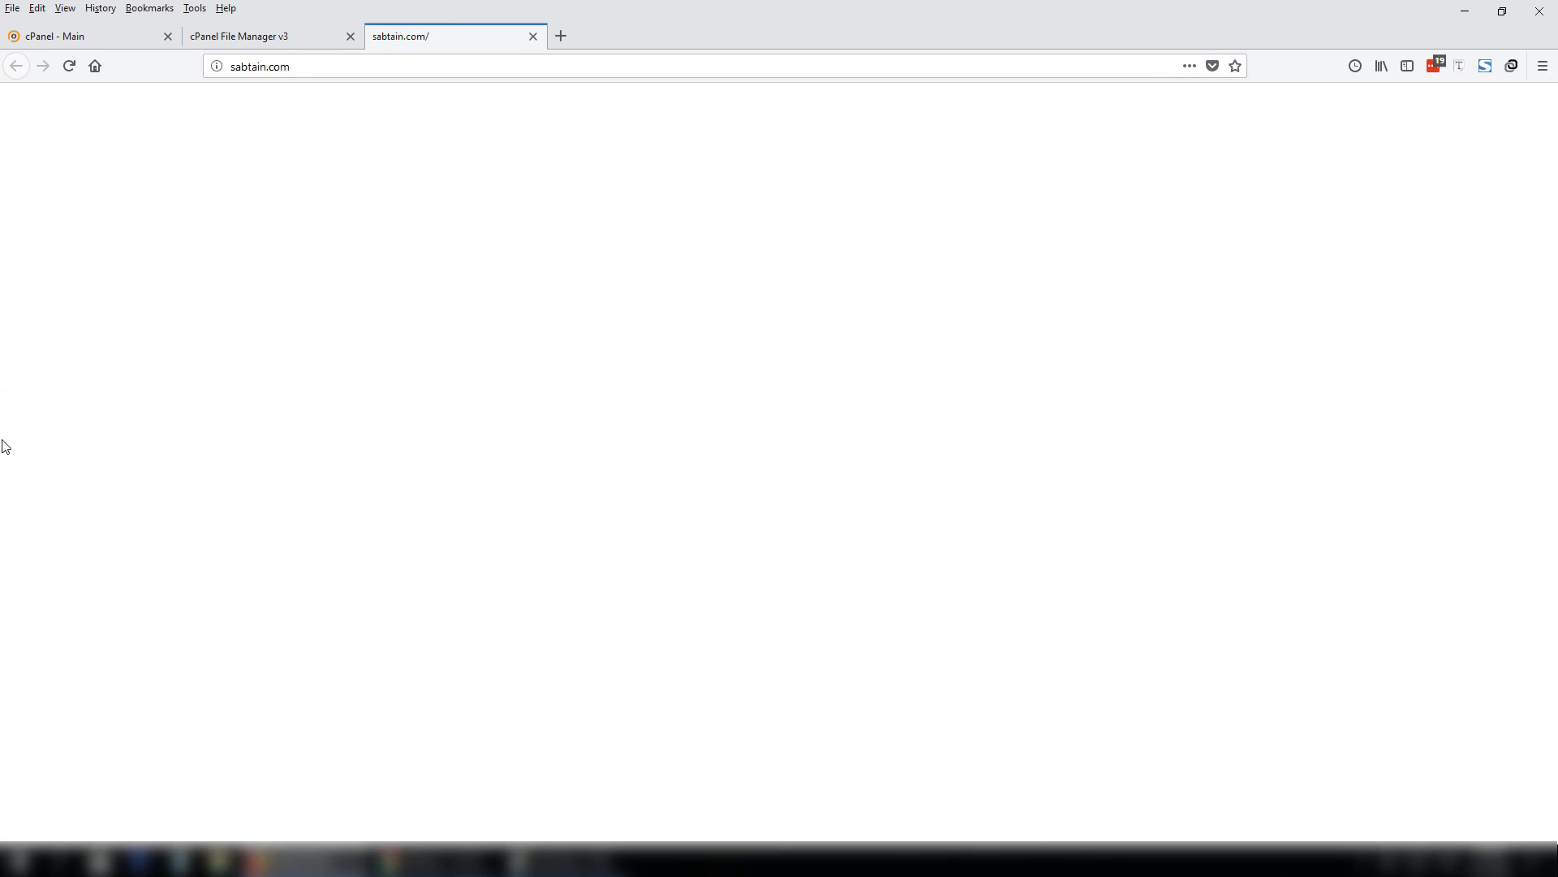
{"action": "key", "text": "ctrl+Page_Up"}
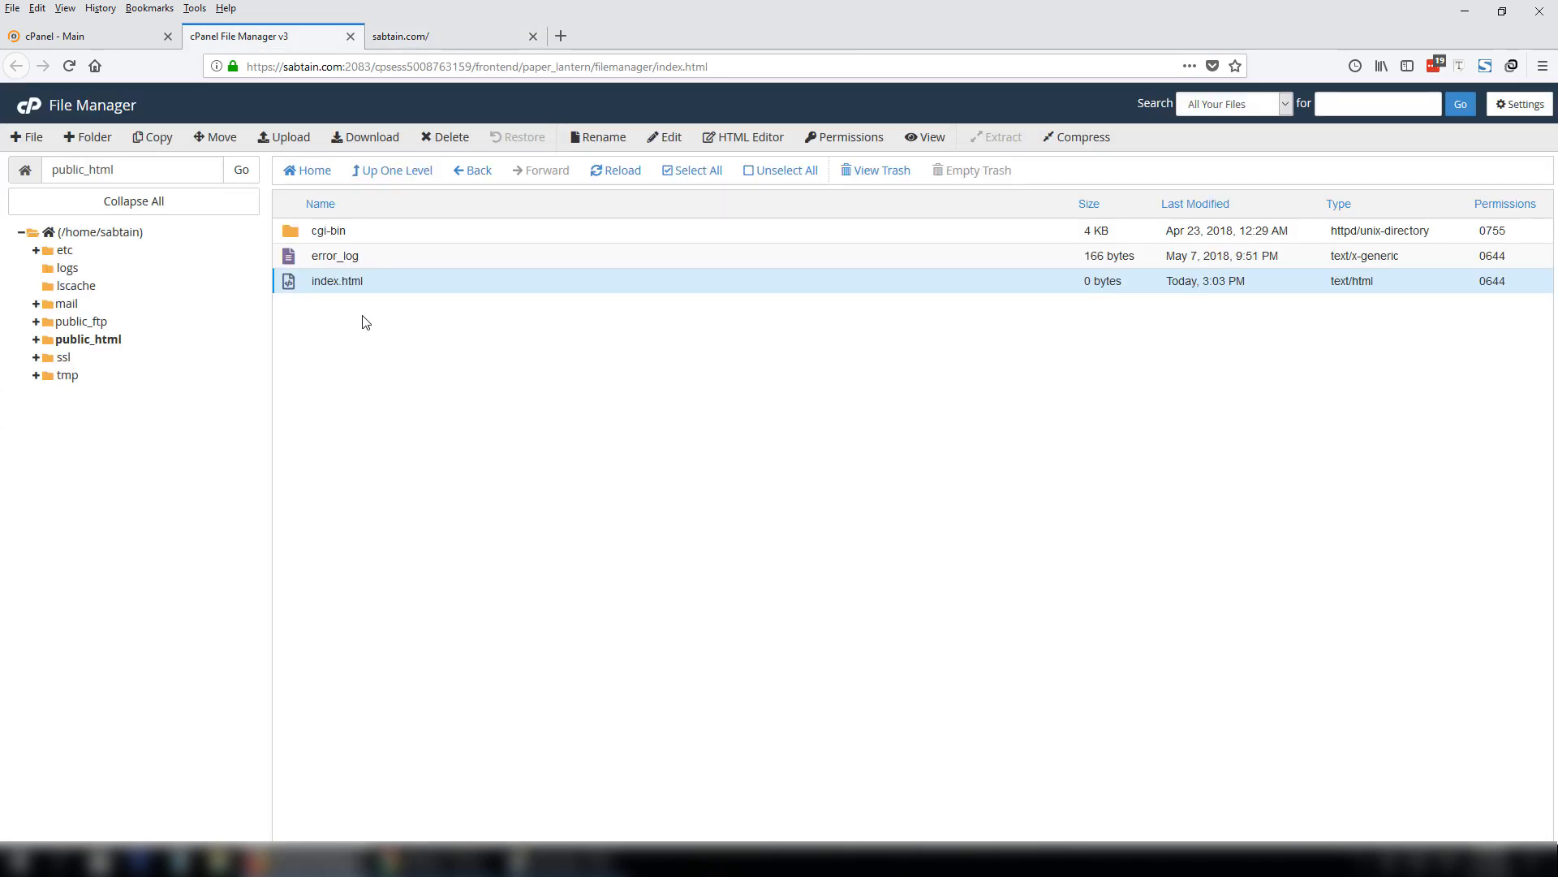
{"action": "left_click", "coordinate": [401, 36]}
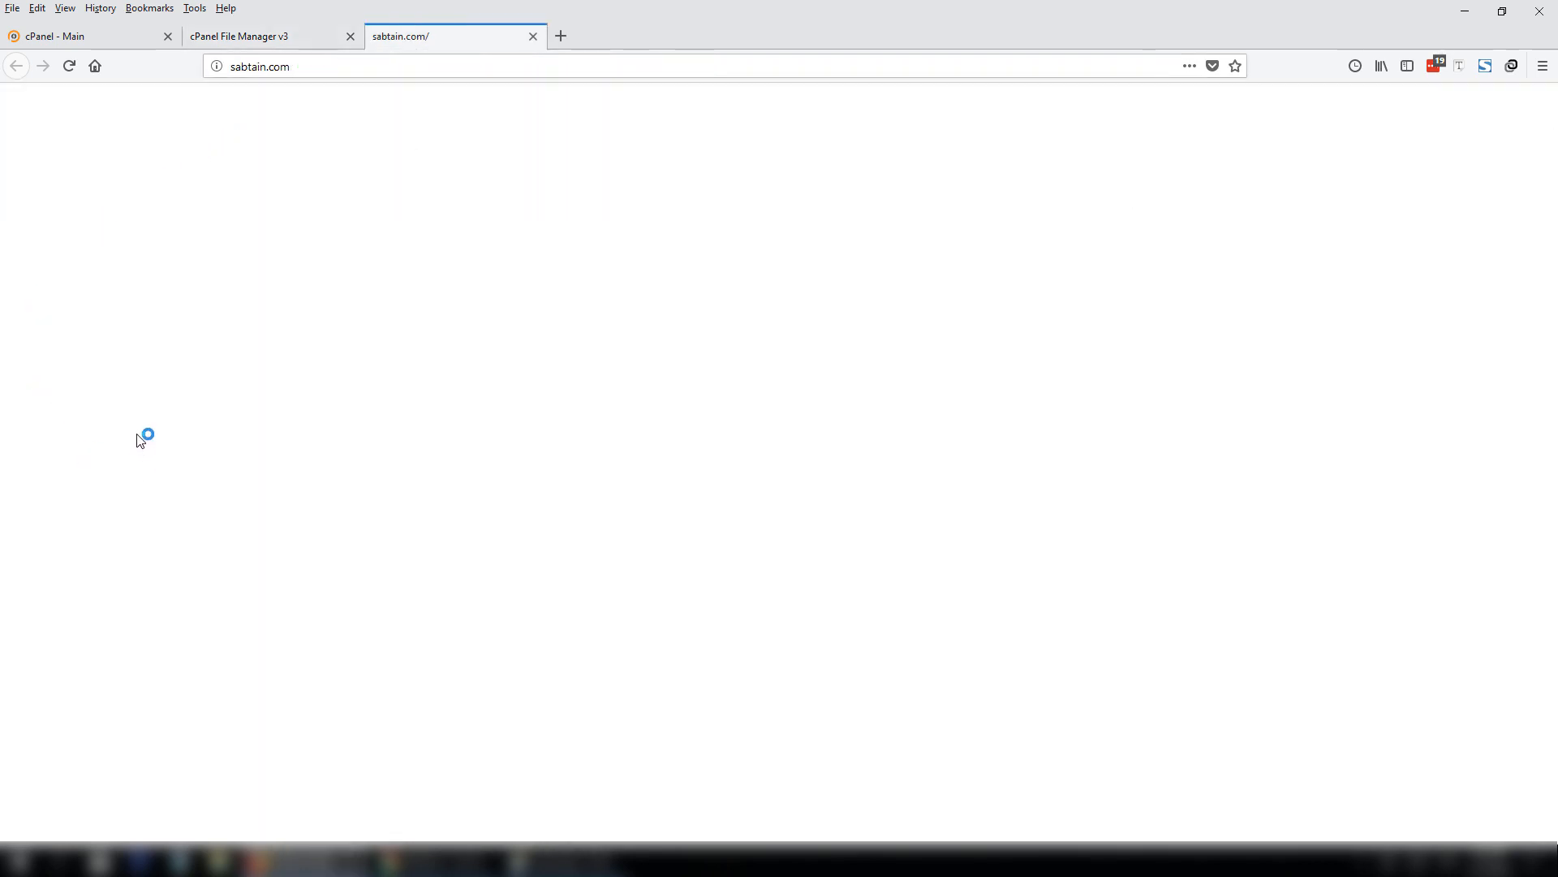
{"action": "left_click", "coordinate": [288, 31]}
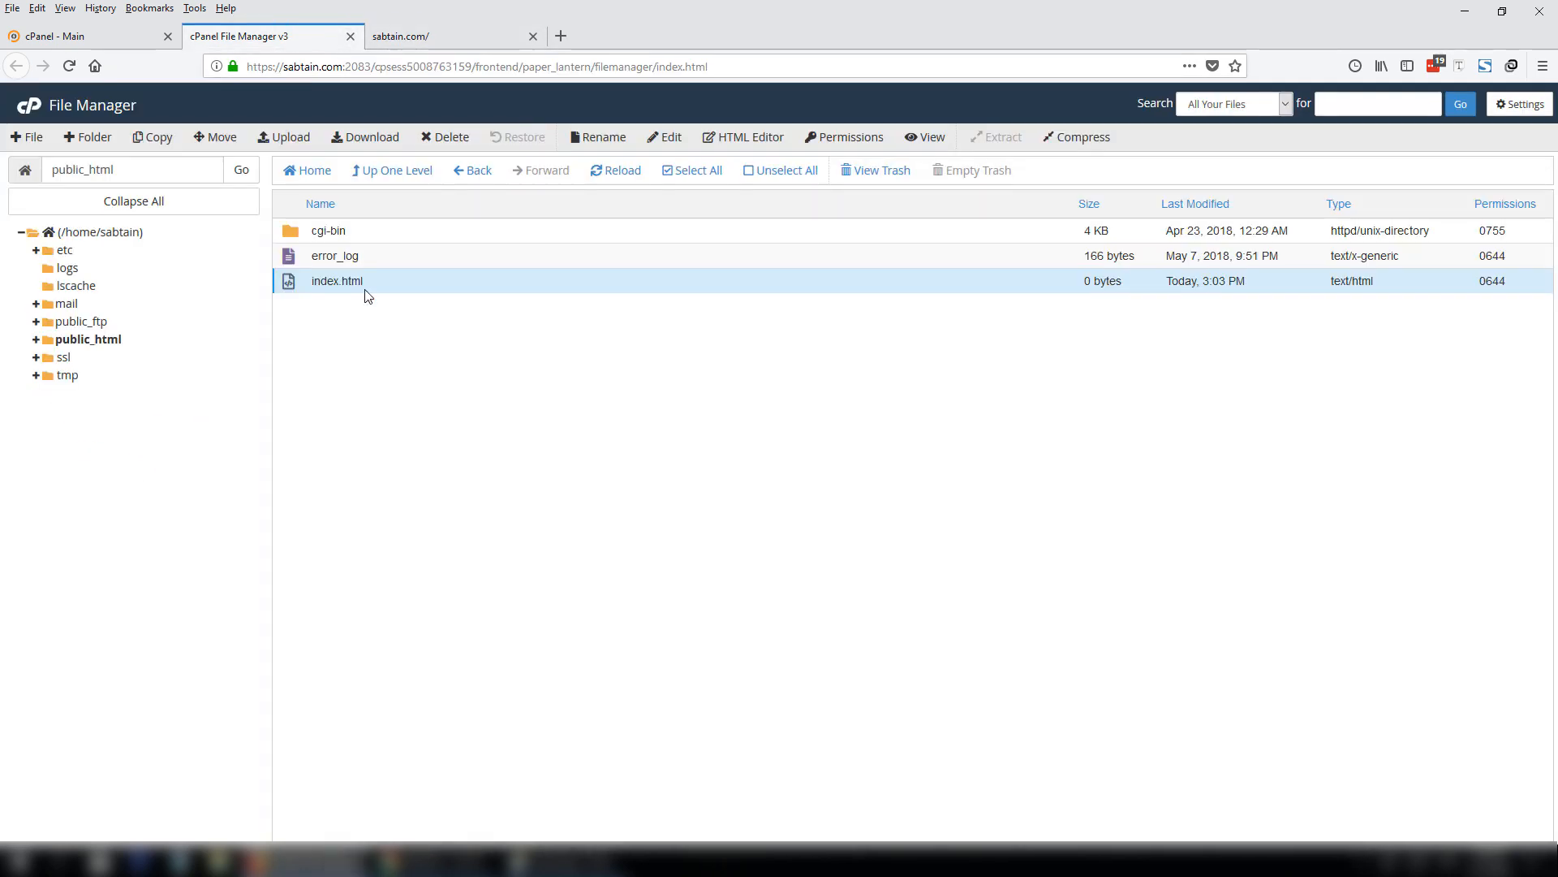
{"action": "left_click", "coordinate": [348, 284]}
{"action": "left_click", "coordinate": [661, 138]}
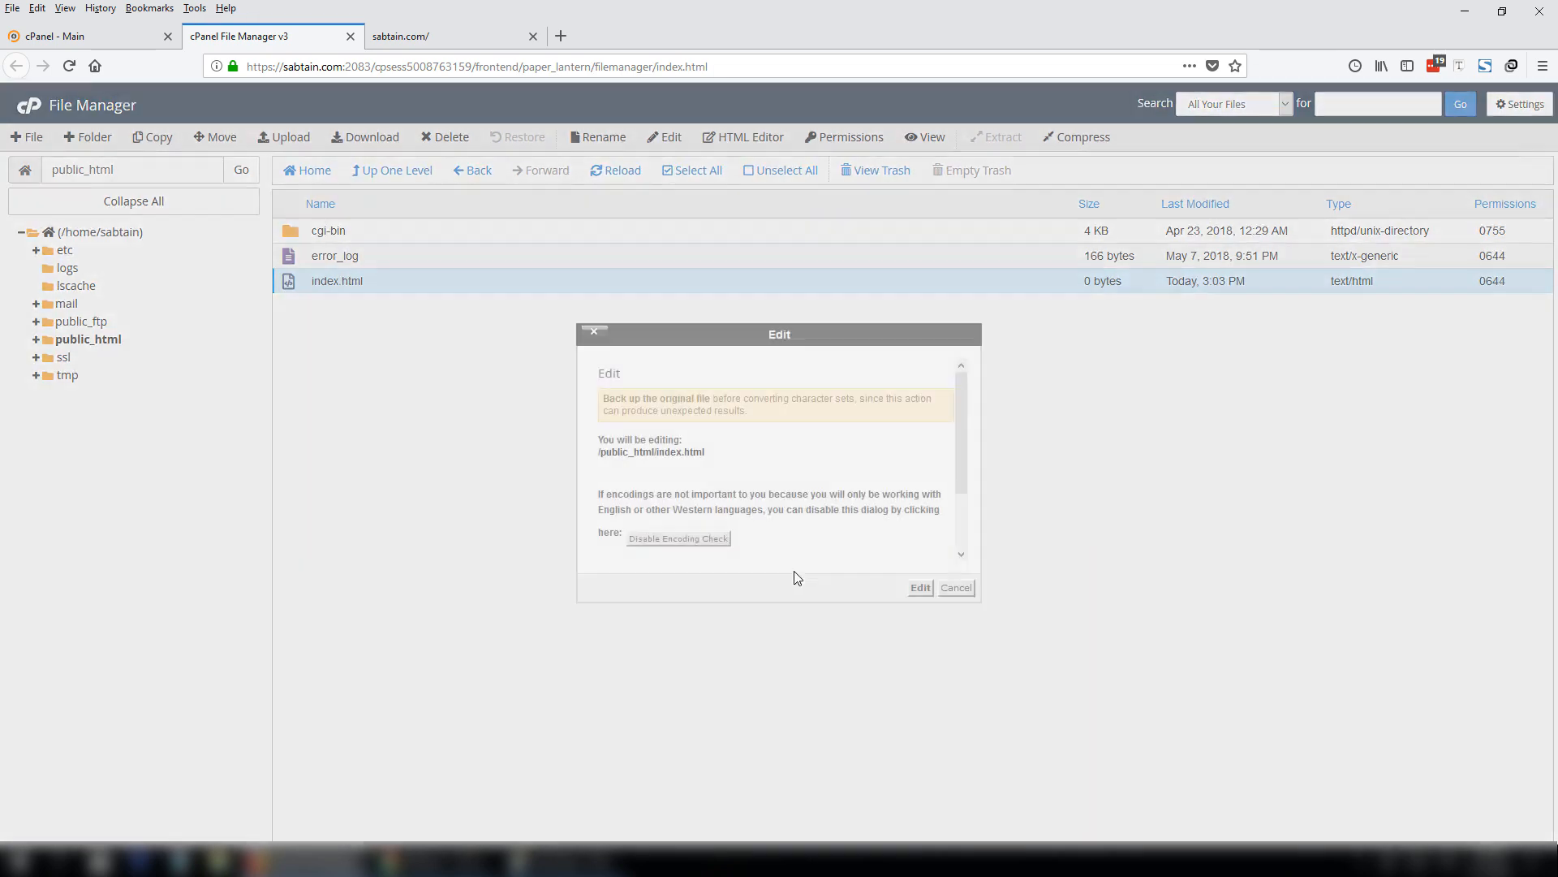
{"action": "left_click", "coordinate": [921, 588]}
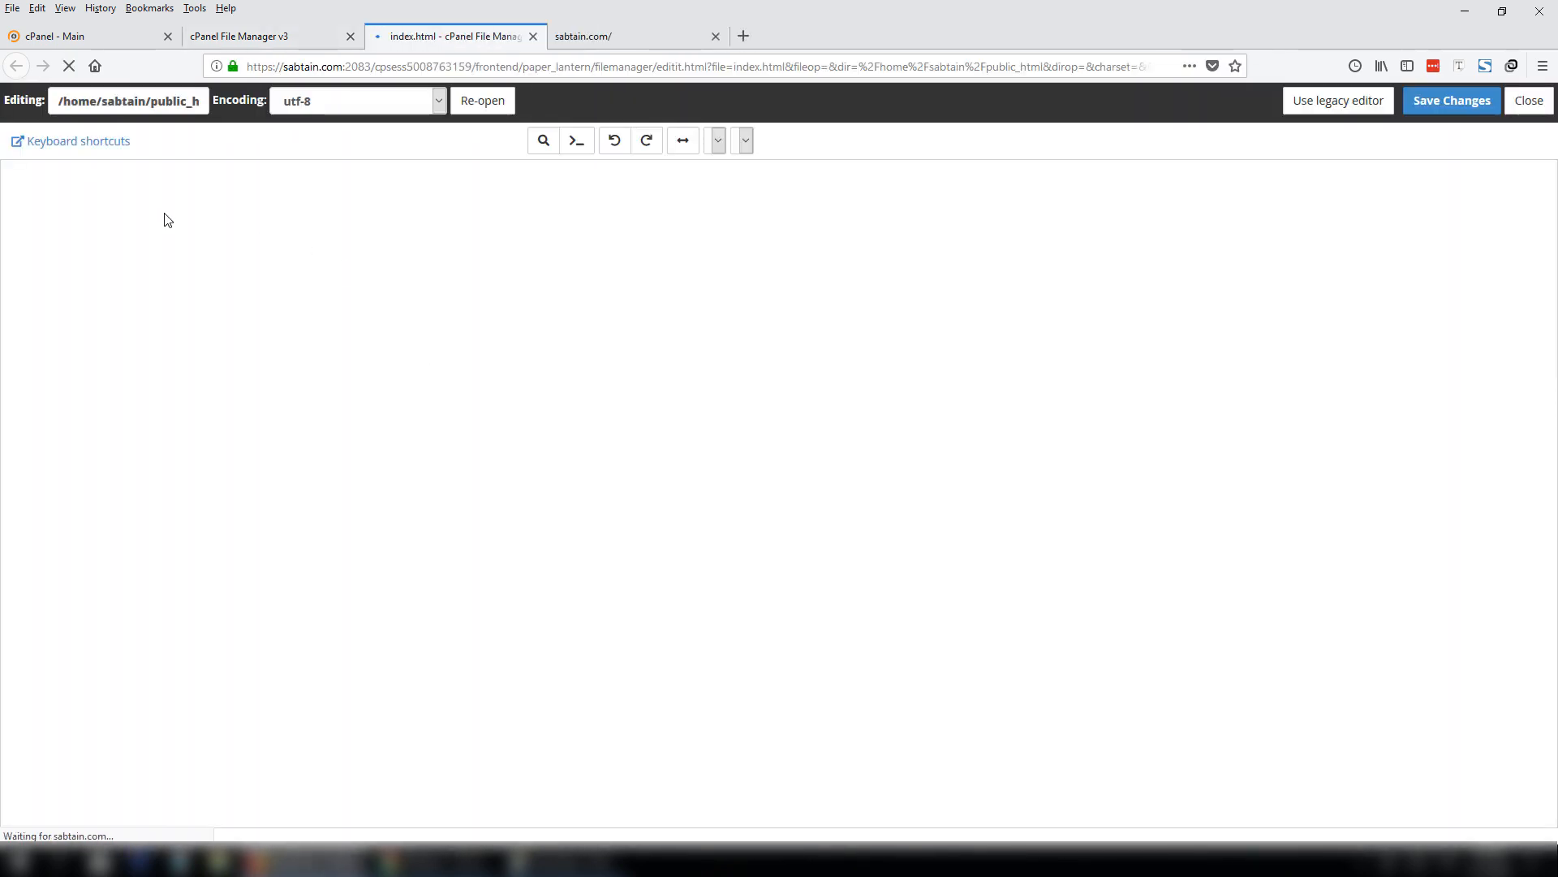
{"action": "type", "text": "sab"}
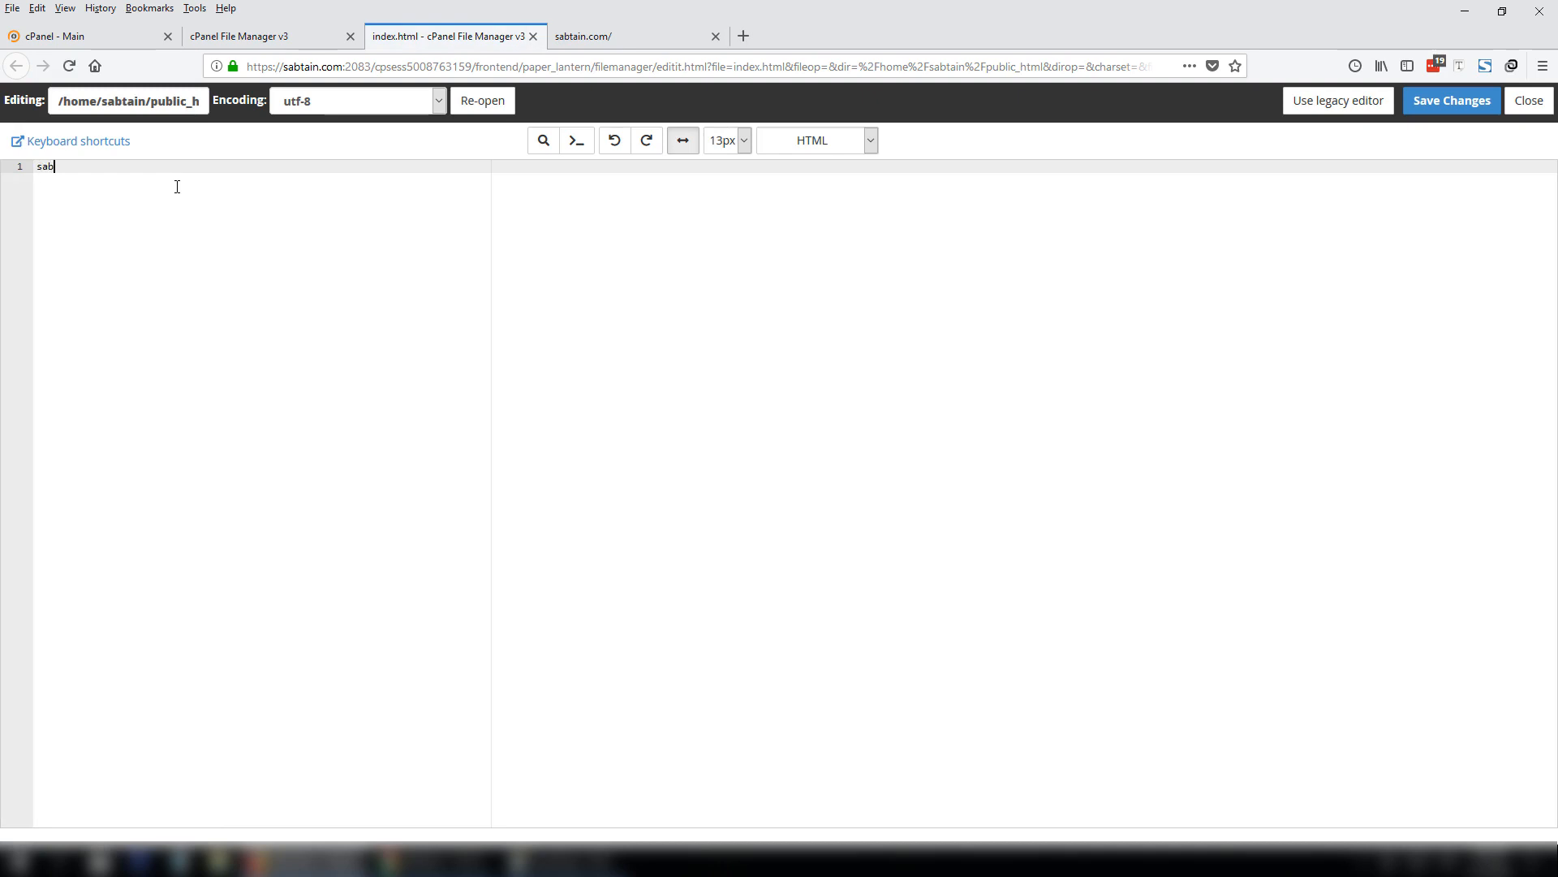
{"action": "type", "text": "tain ali saleemi"}
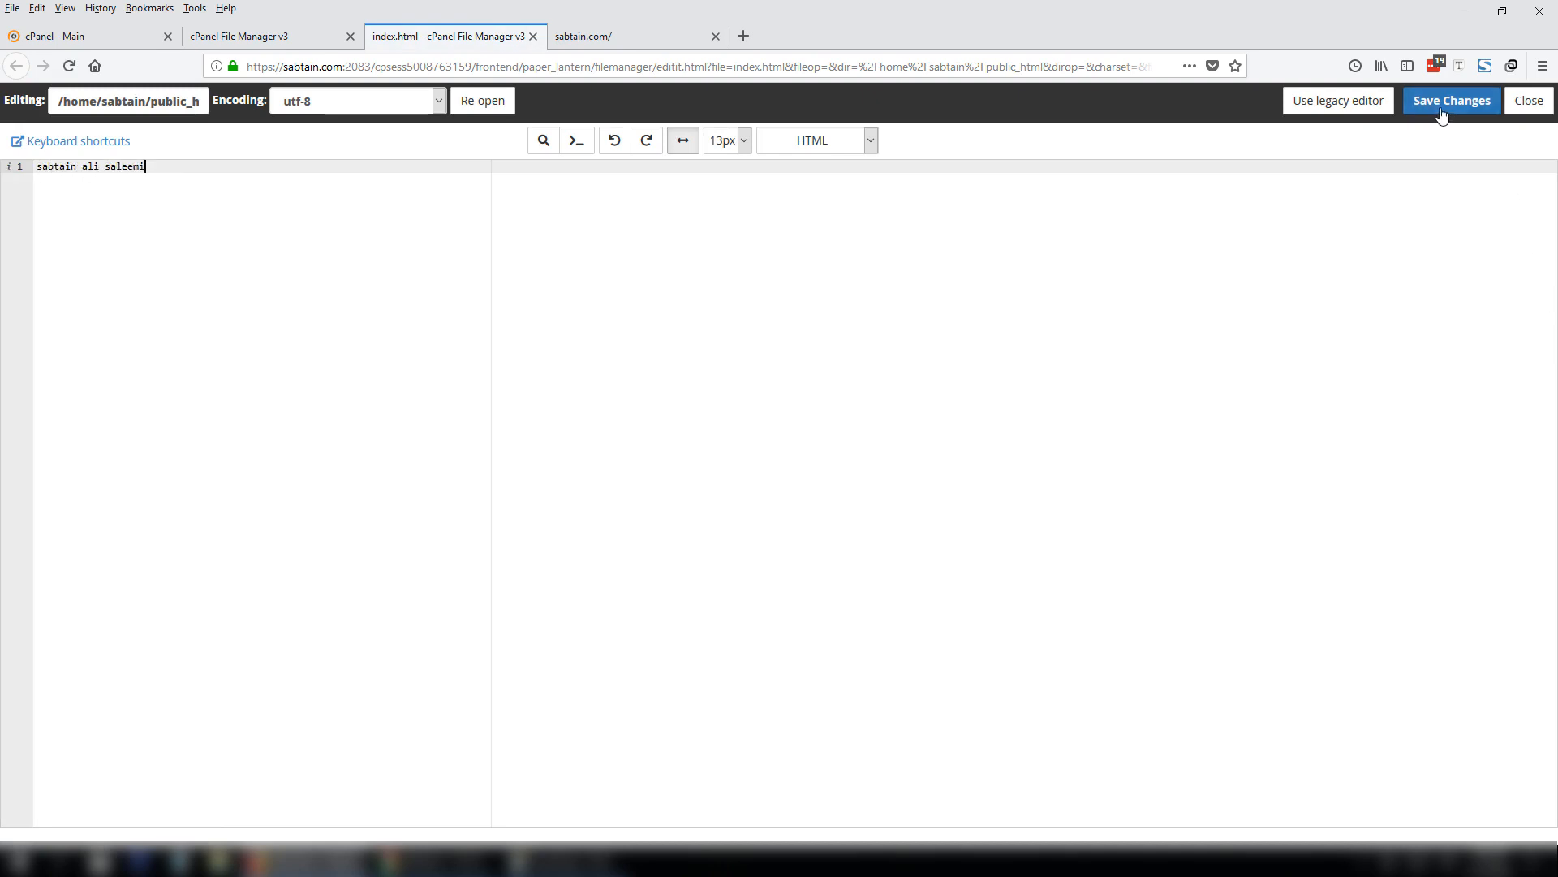
{"action": "left_click", "coordinate": [1446, 106]}
Reload sabtain.com and confirm it displays the sabtain ali saleemi line.
{"action": "left_click", "coordinate": [630, 36]}
{"action": "left_click", "coordinate": [625, 61]}
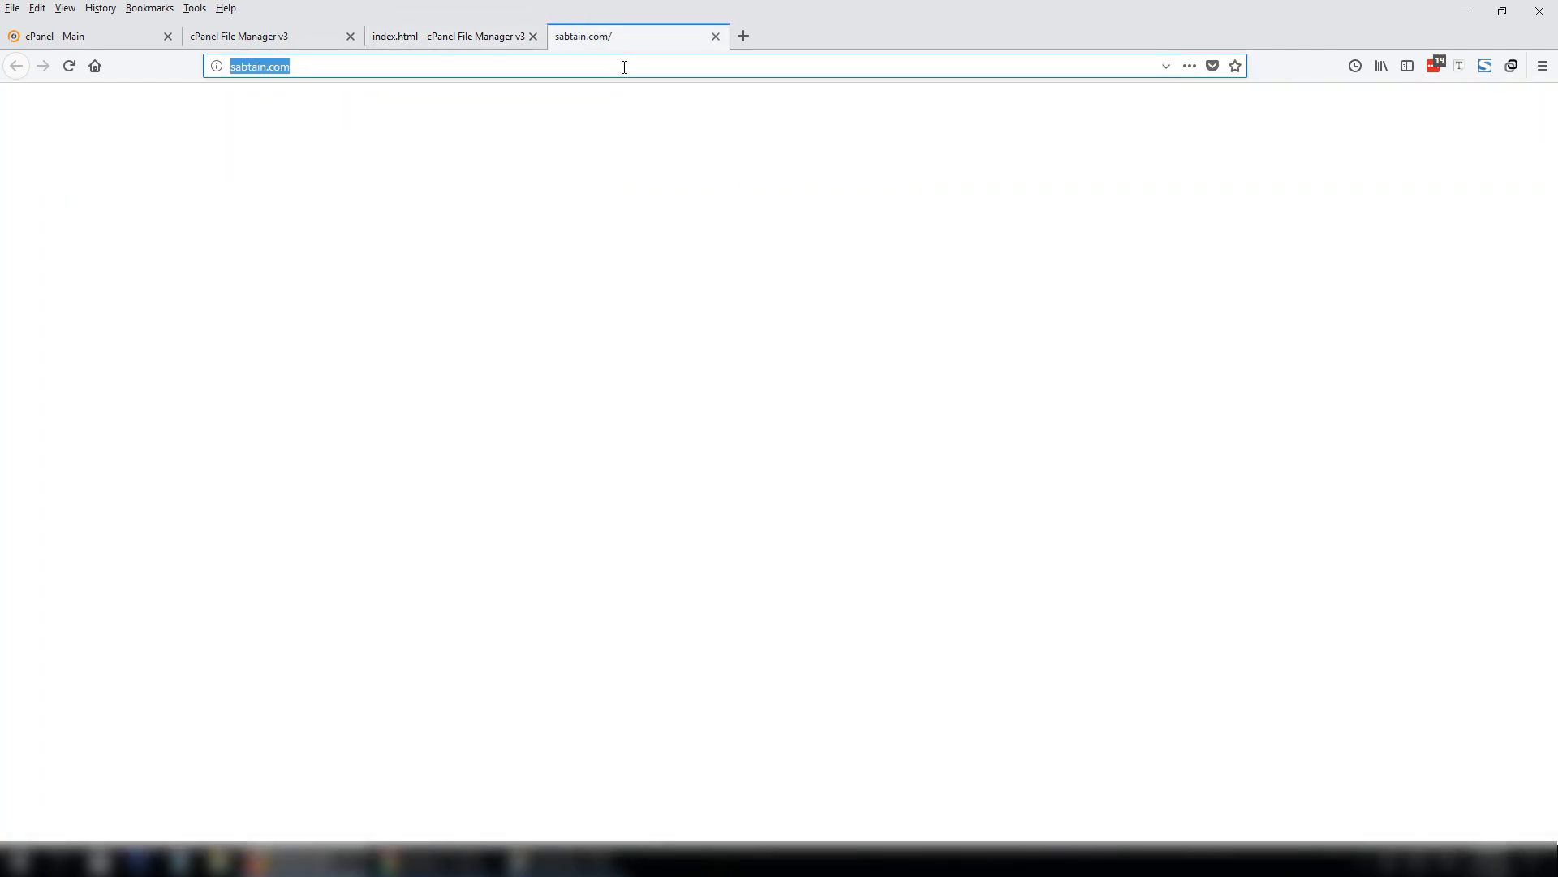
{"action": "key", "text": "Return"}
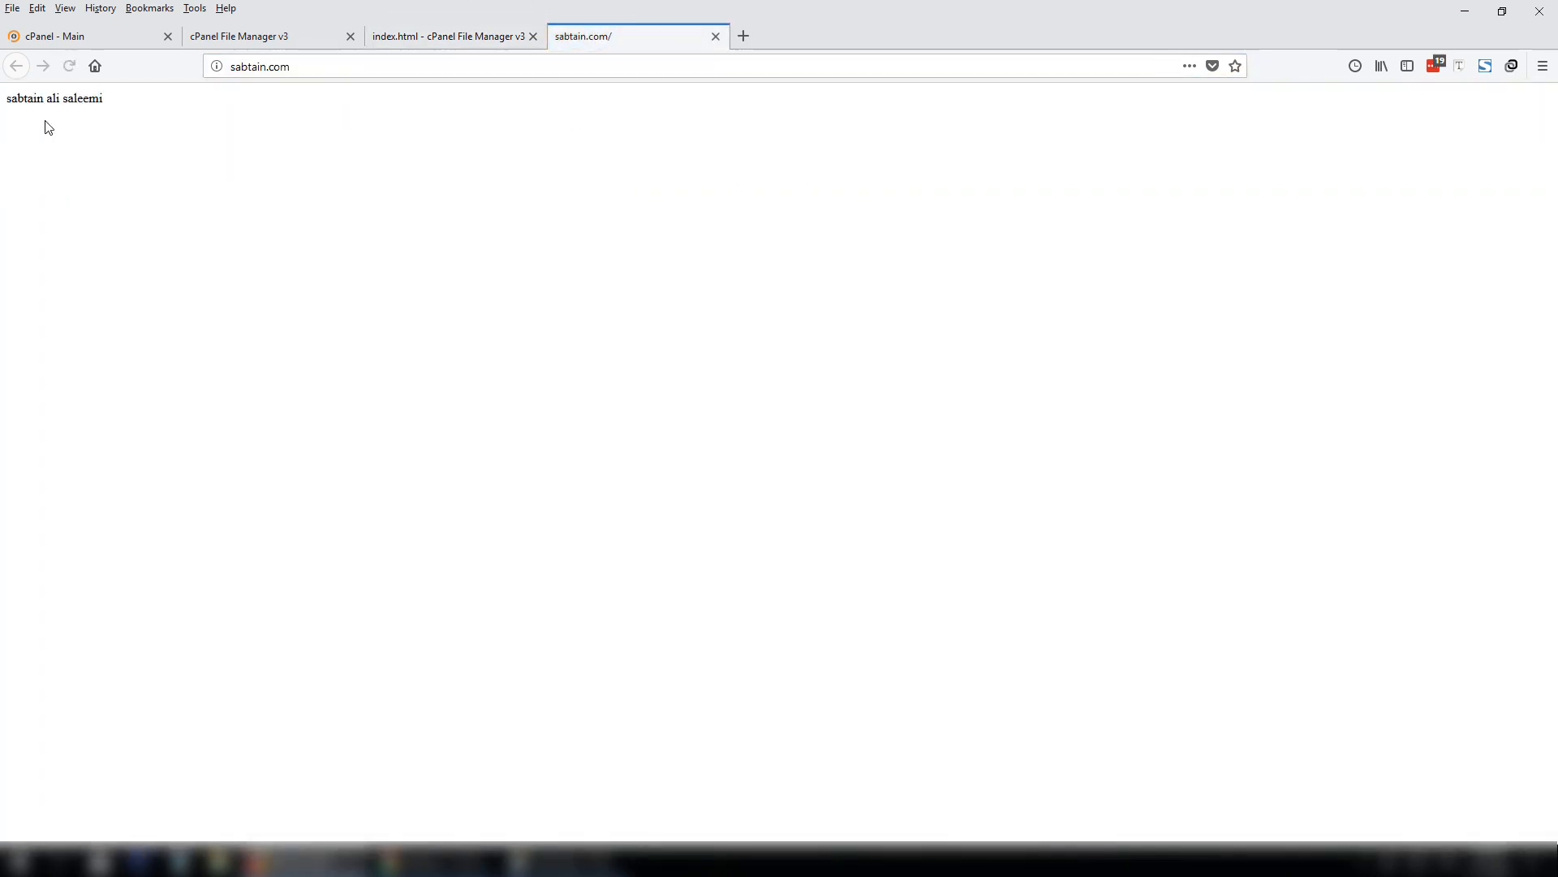
{"action": "left_click_drag", "start_coordinate": [172, 118], "coordinate": [3, 114]}
{"action": "left_click", "coordinate": [258, 161]}
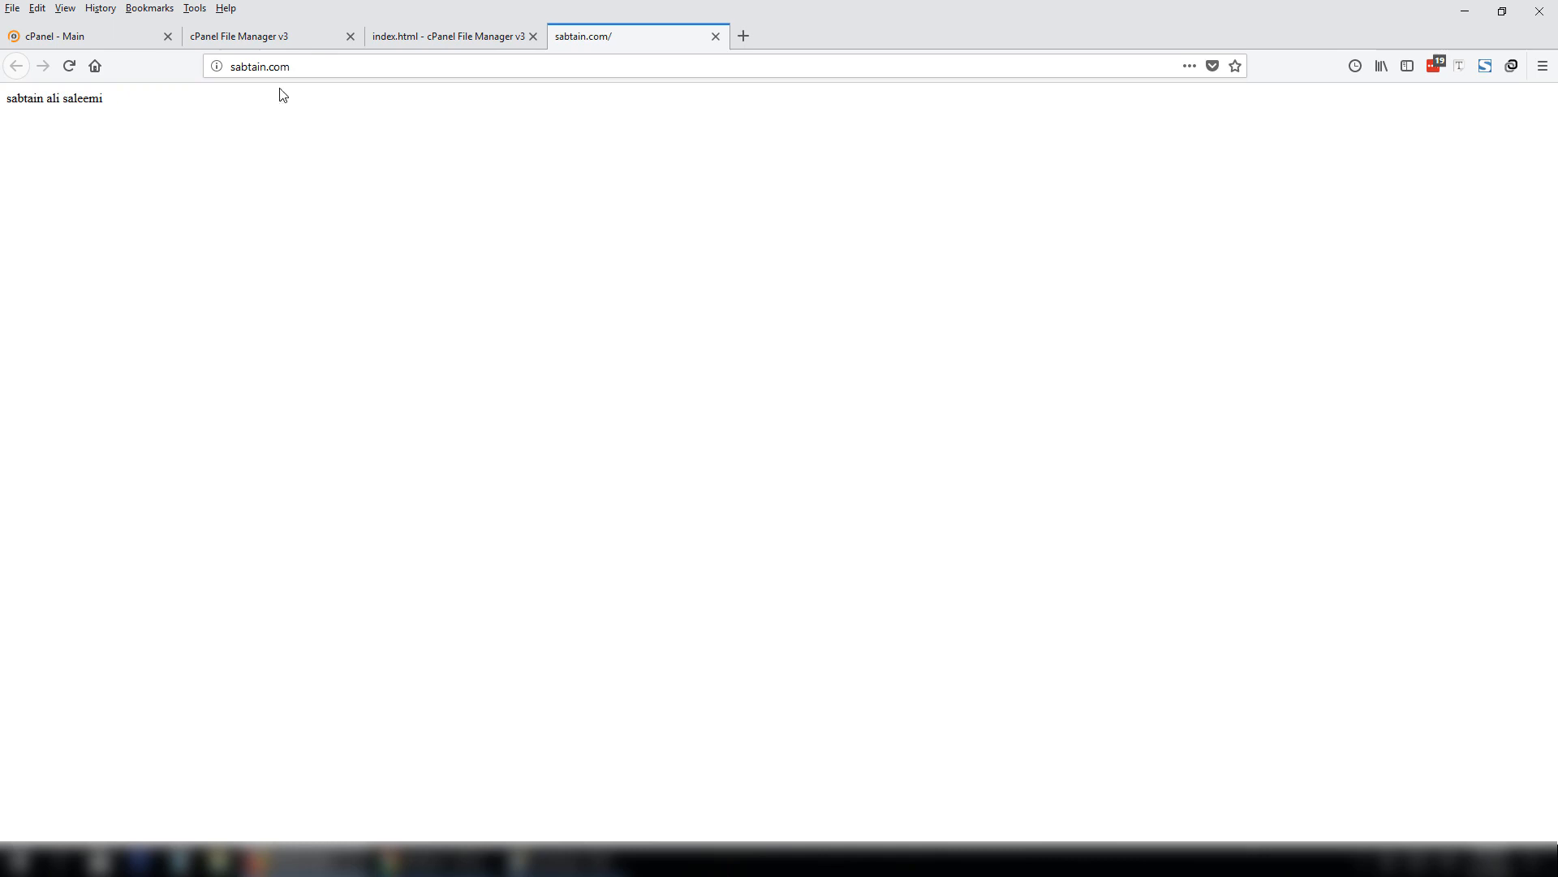
Switch between the File Manager and live site tabs, then close the site tab.
{"action": "left_click", "coordinate": [304, 38]}
{"action": "left_click", "coordinate": [636, 41]}
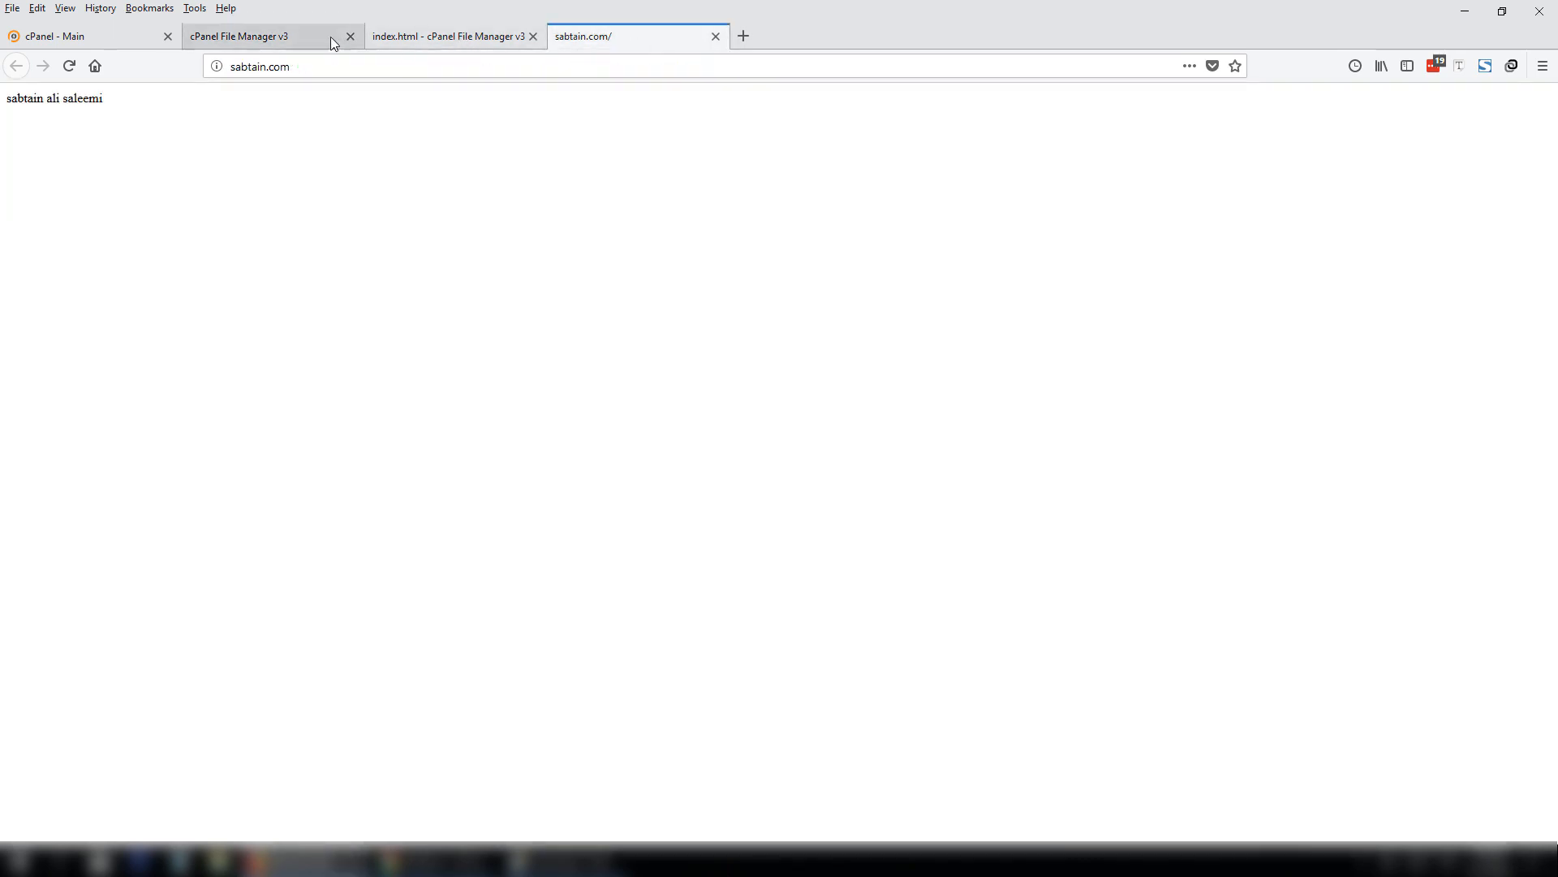
{"action": "left_click", "coordinate": [329, 37]}
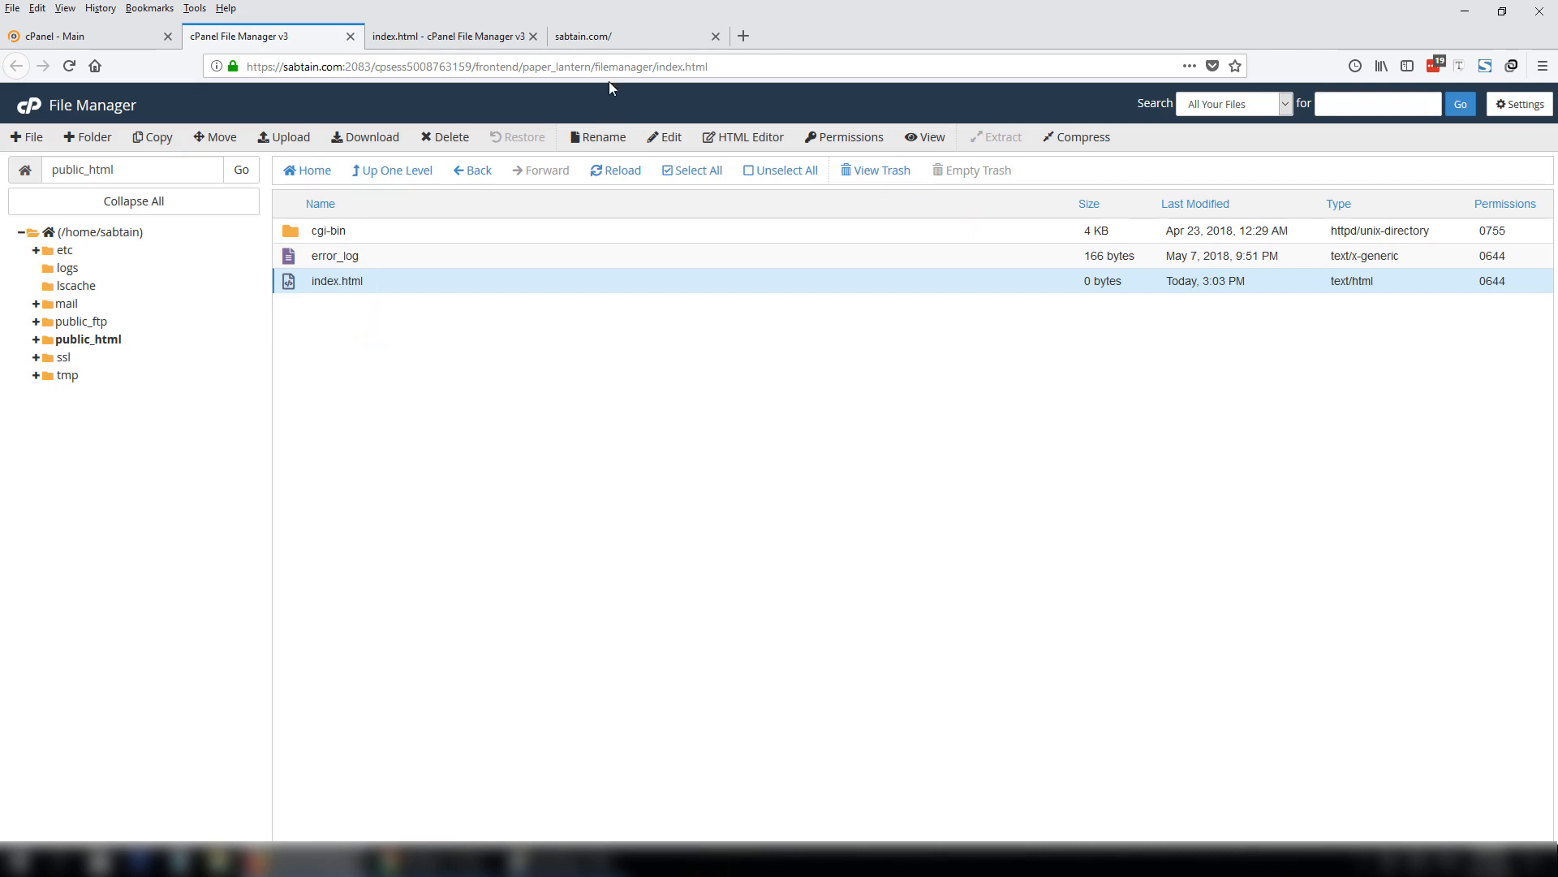
{"action": "left_click", "coordinate": [613, 39]}
{"action": "left_click", "coordinate": [479, 68]}
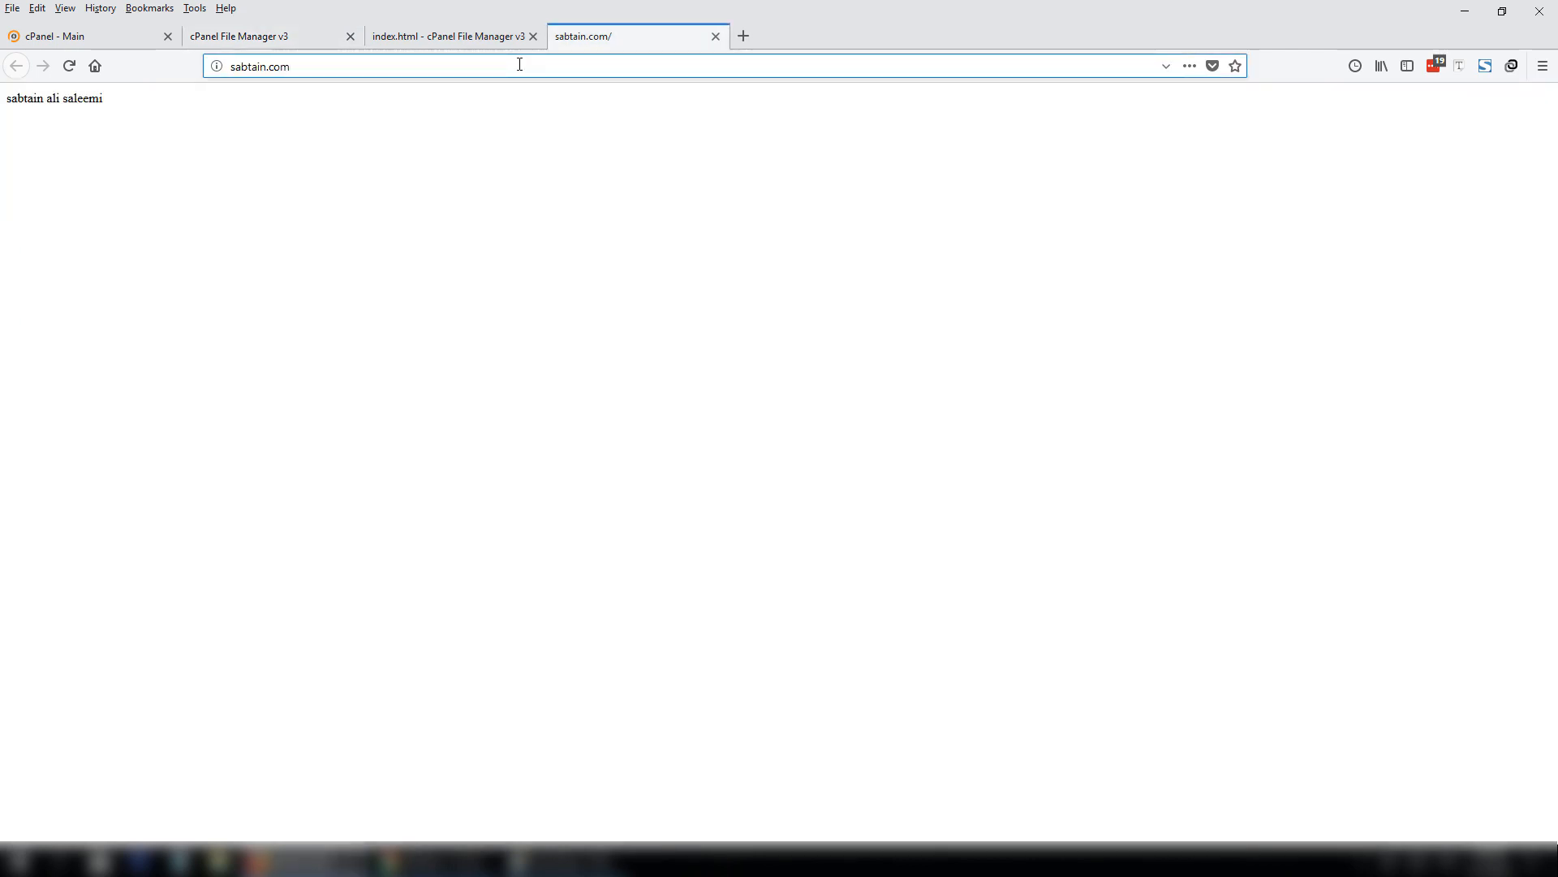
{"action": "left_click", "coordinate": [252, 38]}
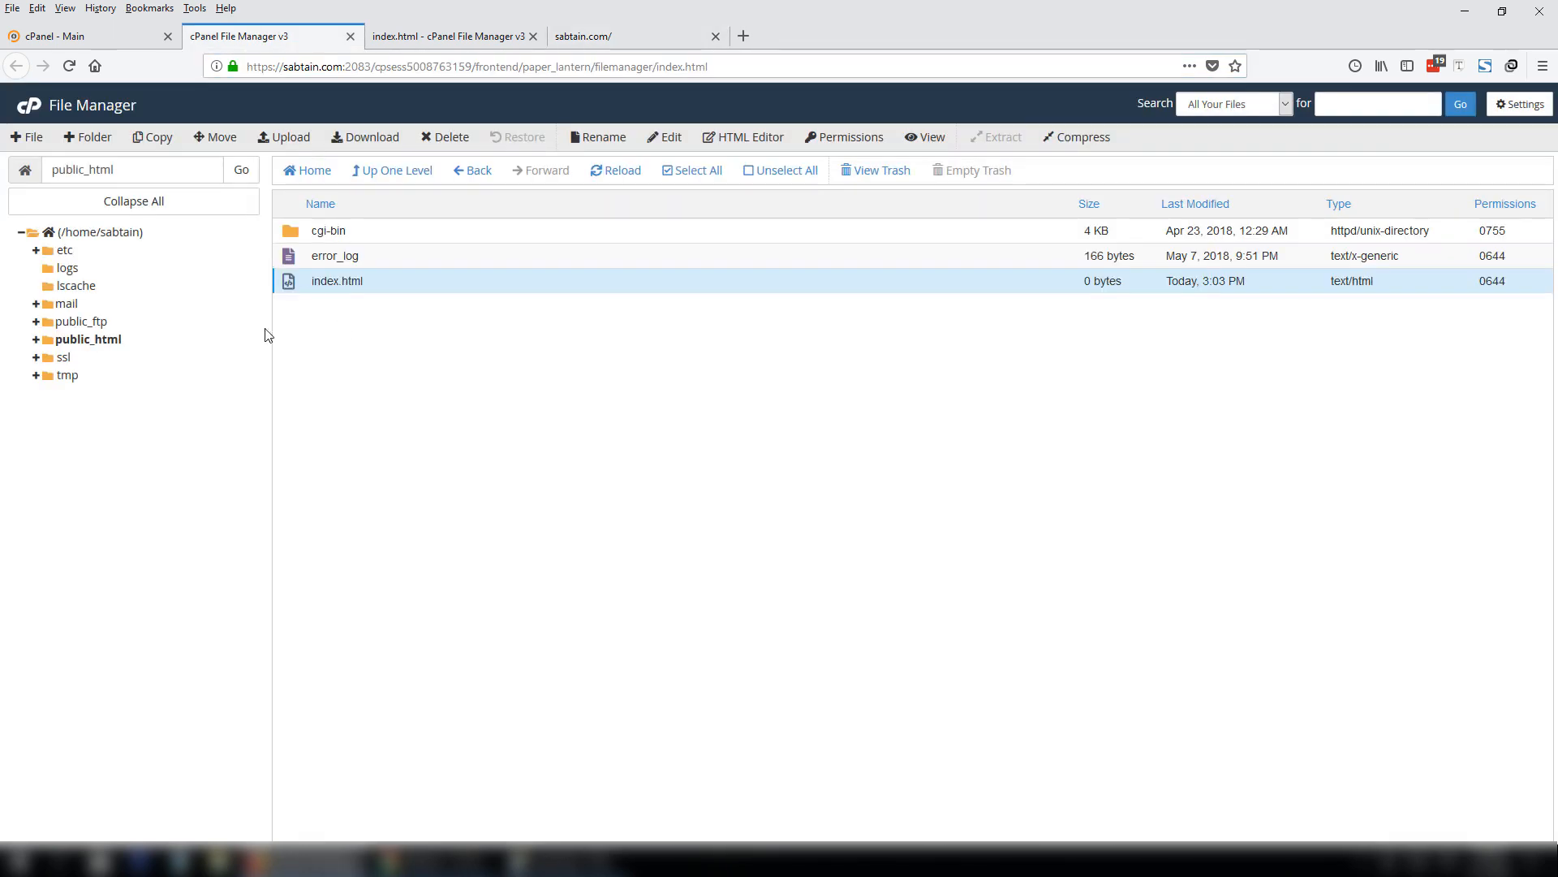
{"action": "left_click", "coordinate": [715, 37]}
Delete index.html from public_html.
{"action": "left_click", "coordinate": [308, 287]}
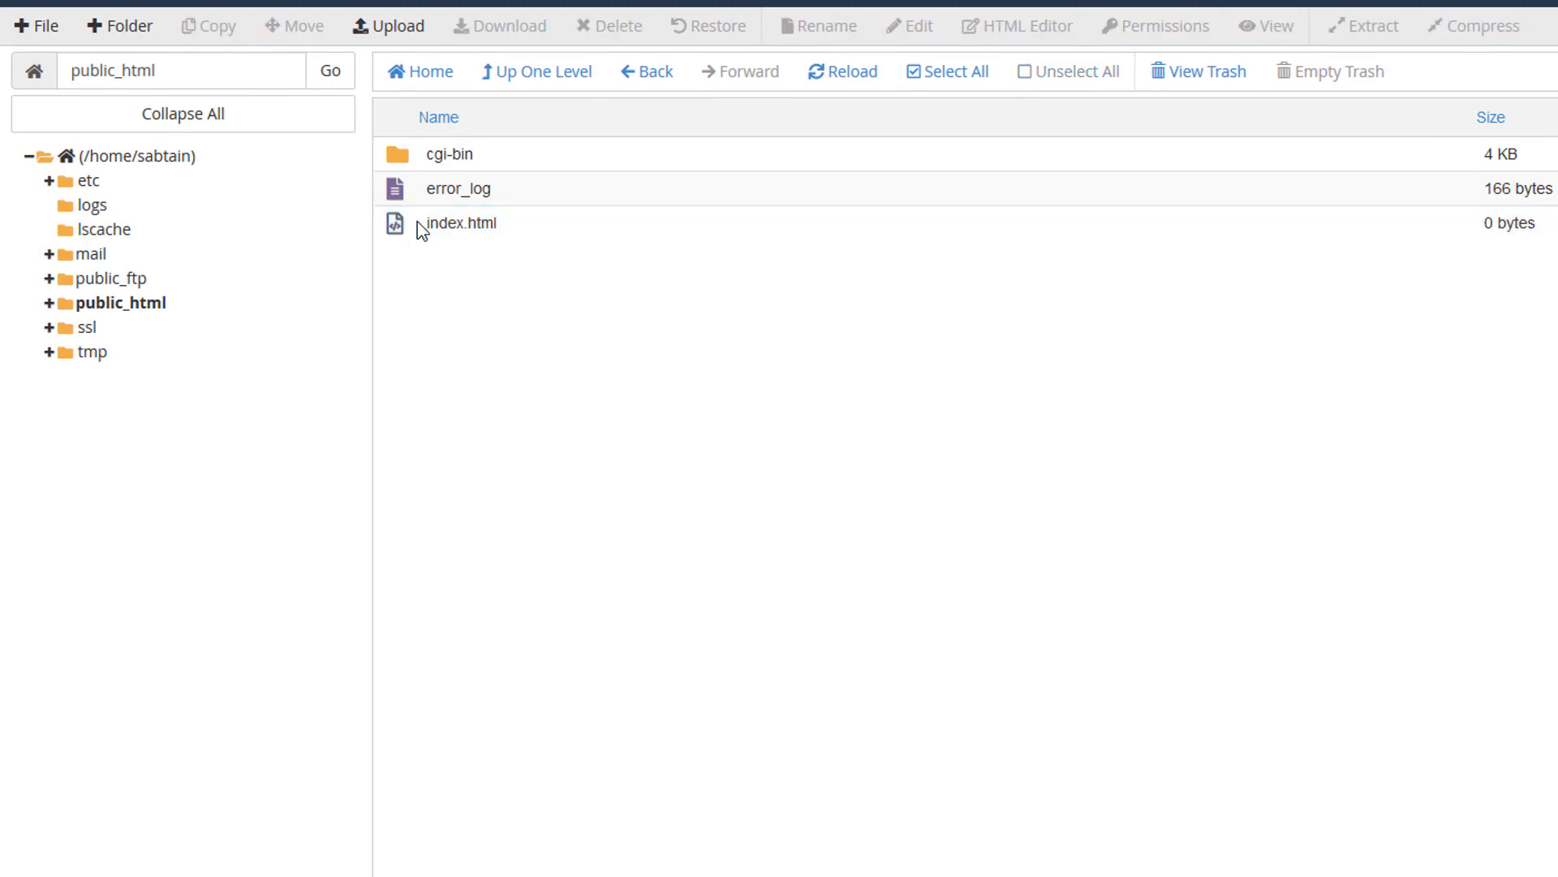
{"action": "left_click", "coordinate": [418, 224]}
{"action": "left_click", "coordinate": [610, 26]}
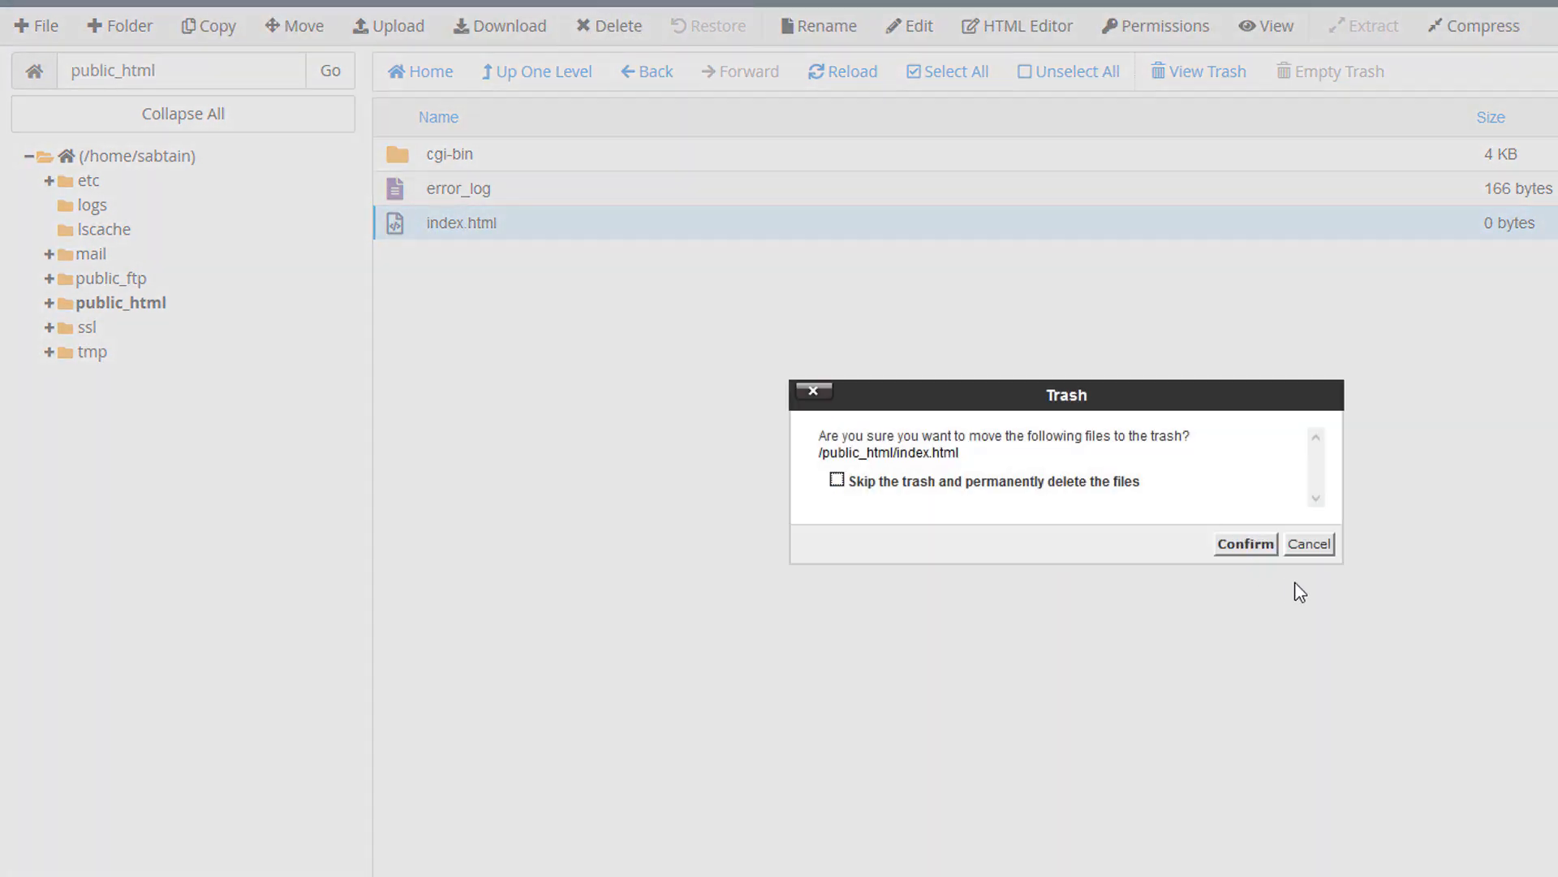
{"action": "left_click", "coordinate": [1241, 545]}
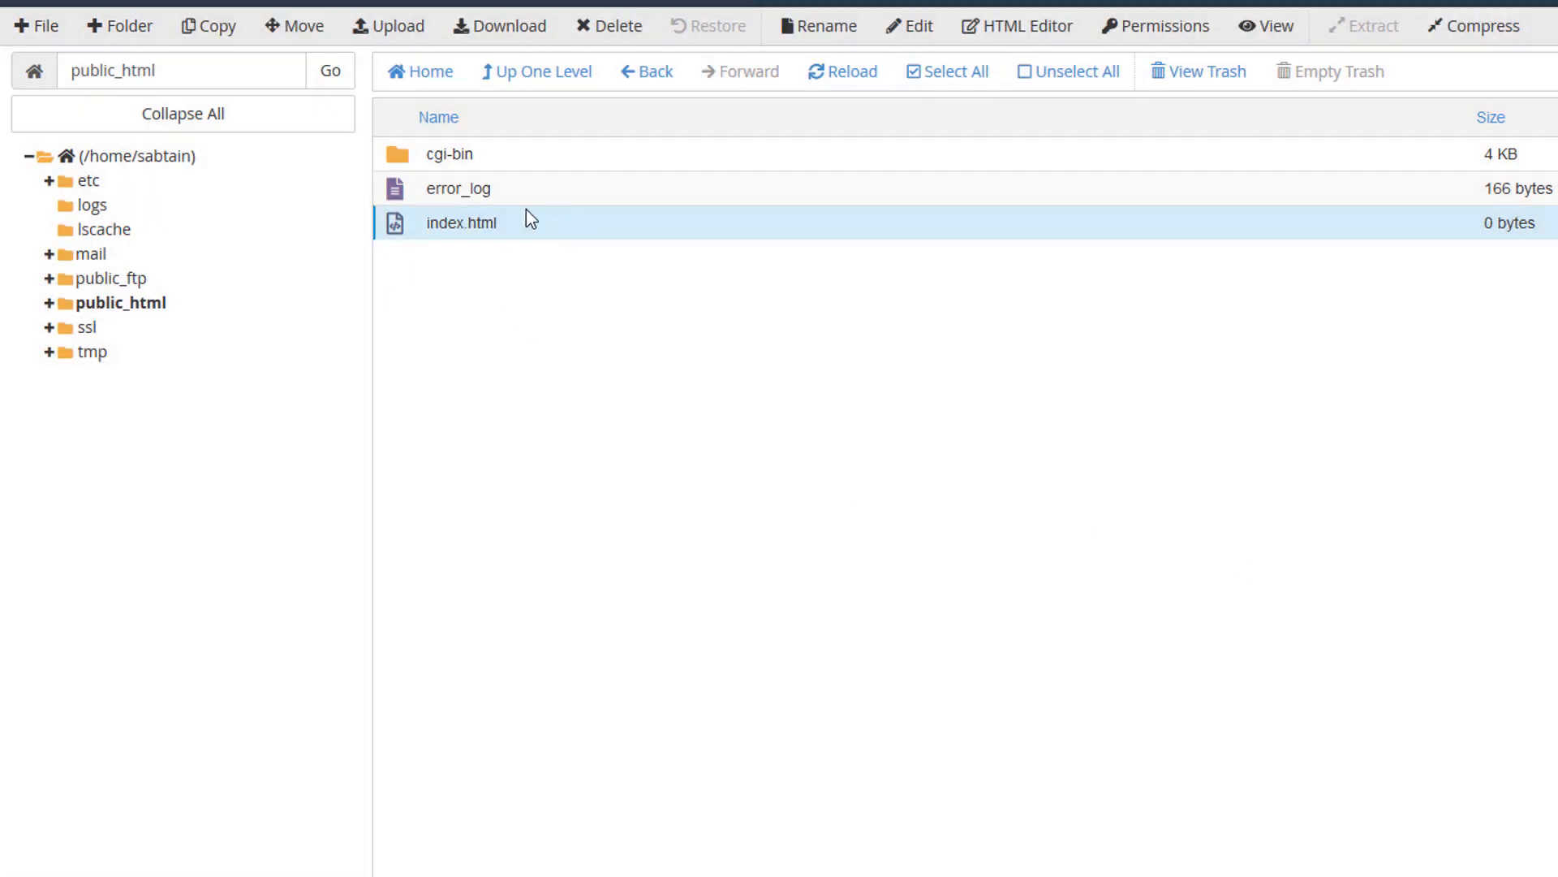
Select all remaining items, cgi-bin and error_log, and delete them.
{"action": "left_click", "coordinate": [407, 154]}
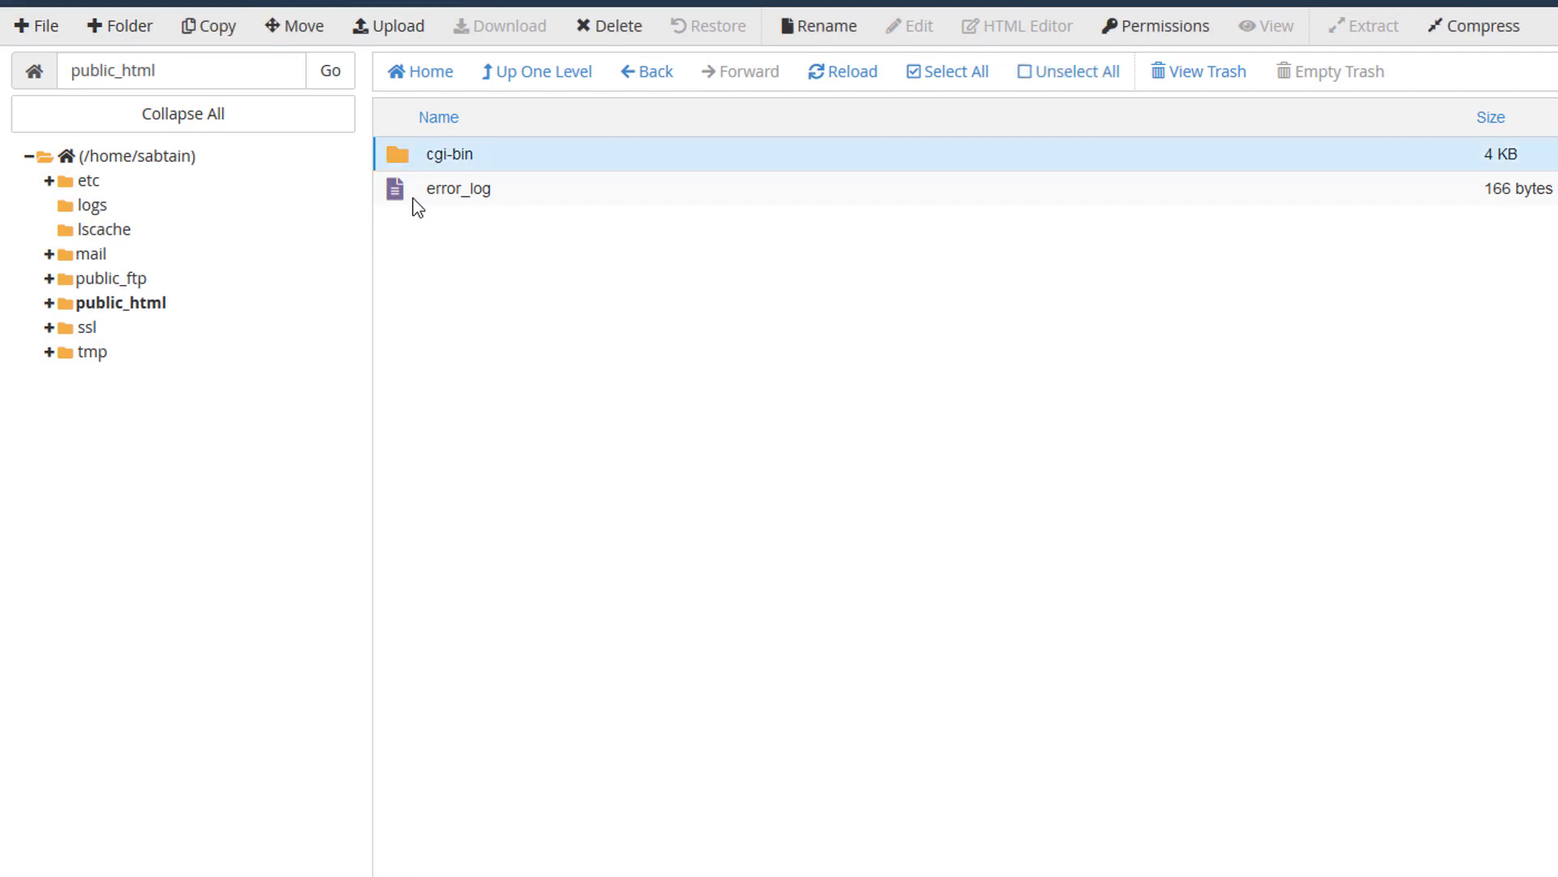
{"action": "left_click", "coordinate": [948, 73]}
{"action": "left_click", "coordinate": [610, 26]}
{"action": "left_click", "coordinate": [1243, 549]}
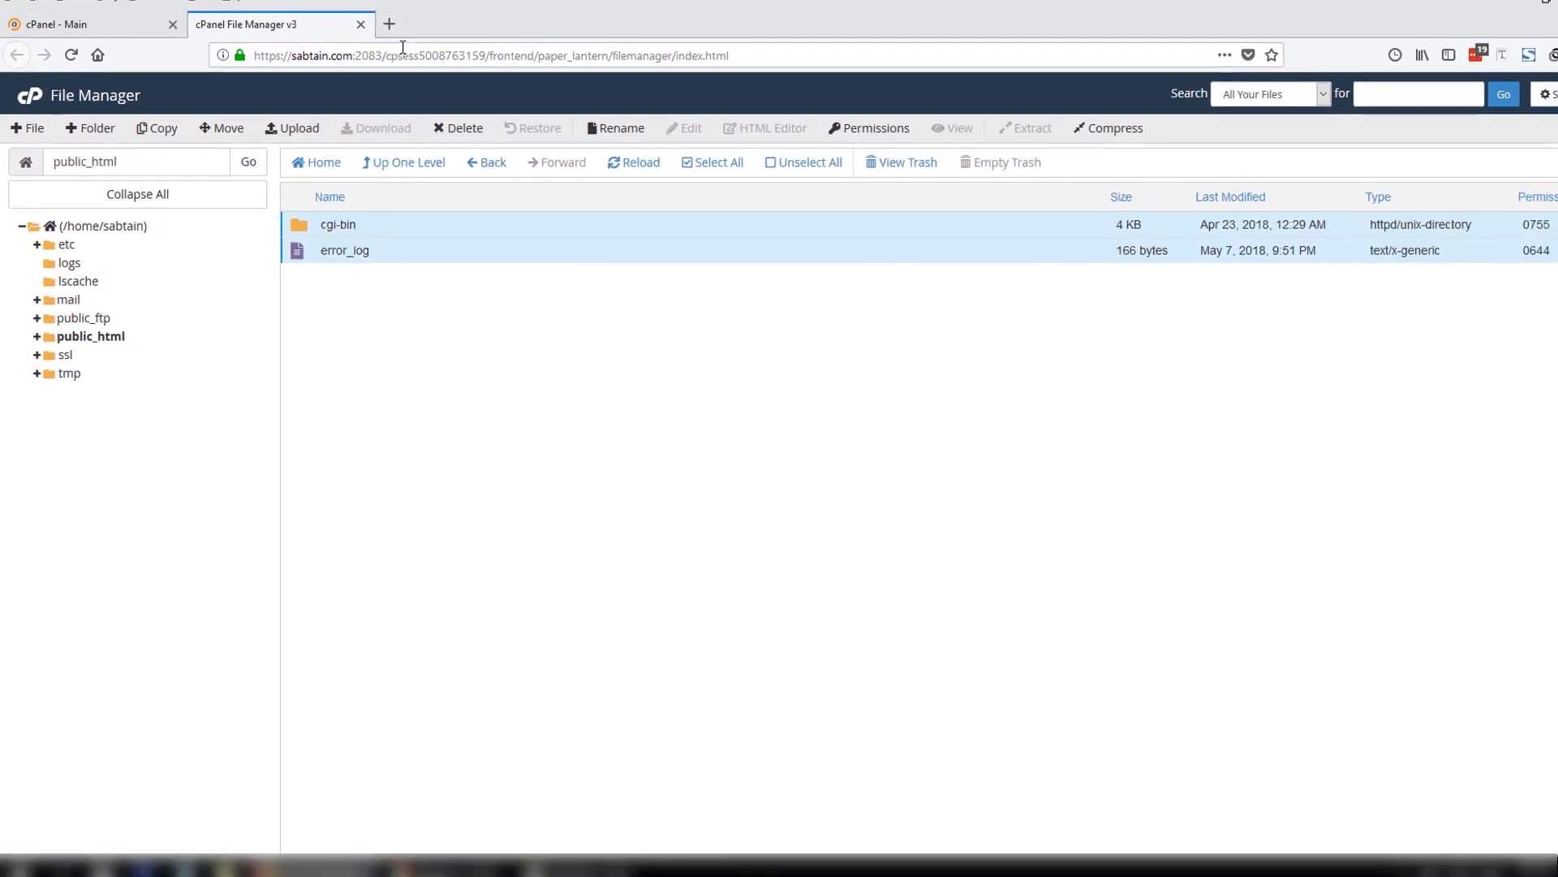
Load sabtain.com in a new tab to see the empty listing, then return to the dashboard.
{"action": "left_click", "coordinate": [389, 24]}
{"action": "type", "text": "sabtain.com"}
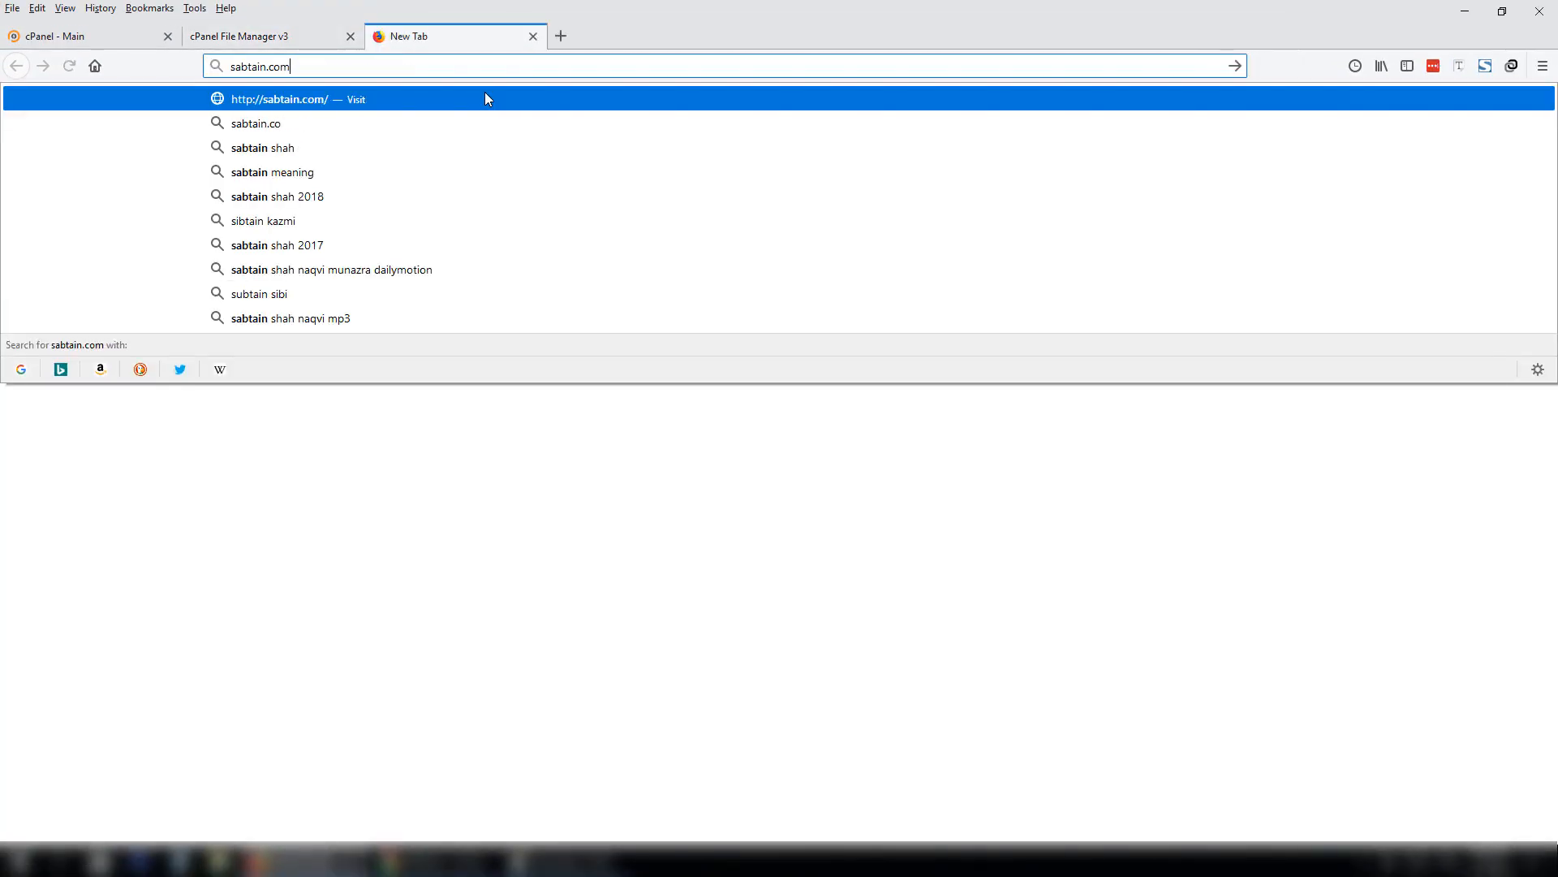
{"action": "key", "text": "Return"}
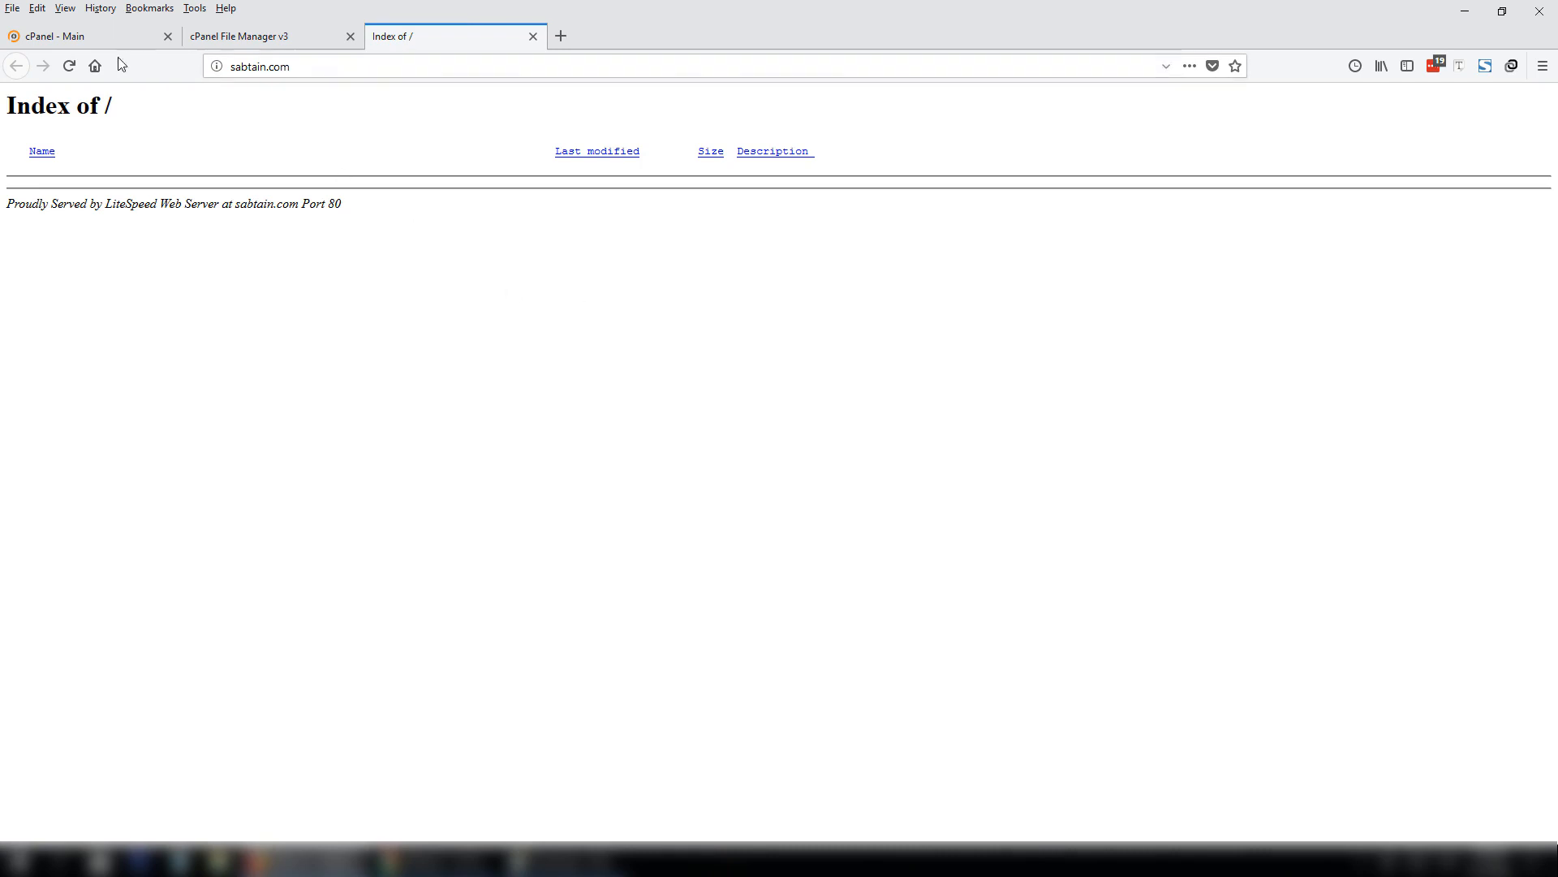
{"action": "left_click", "coordinate": [81, 36]}
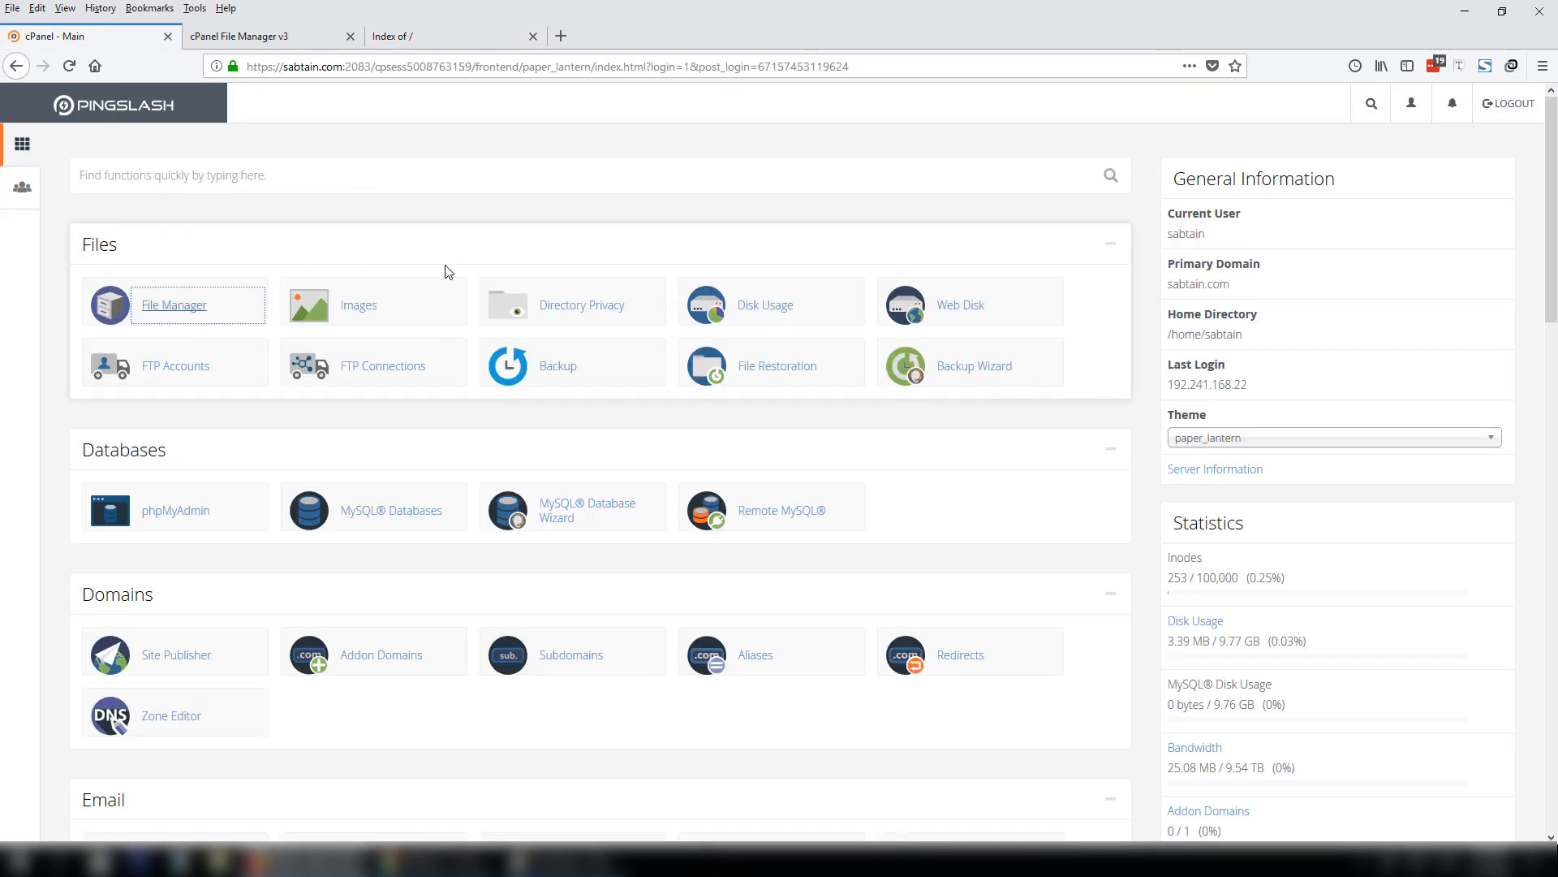
Open Softaculous Apps Installer and choose Install on the WordPress card.
{"action": "left_click_drag", "start_coordinate": [1551, 211], "coordinate": [1551, 836]}
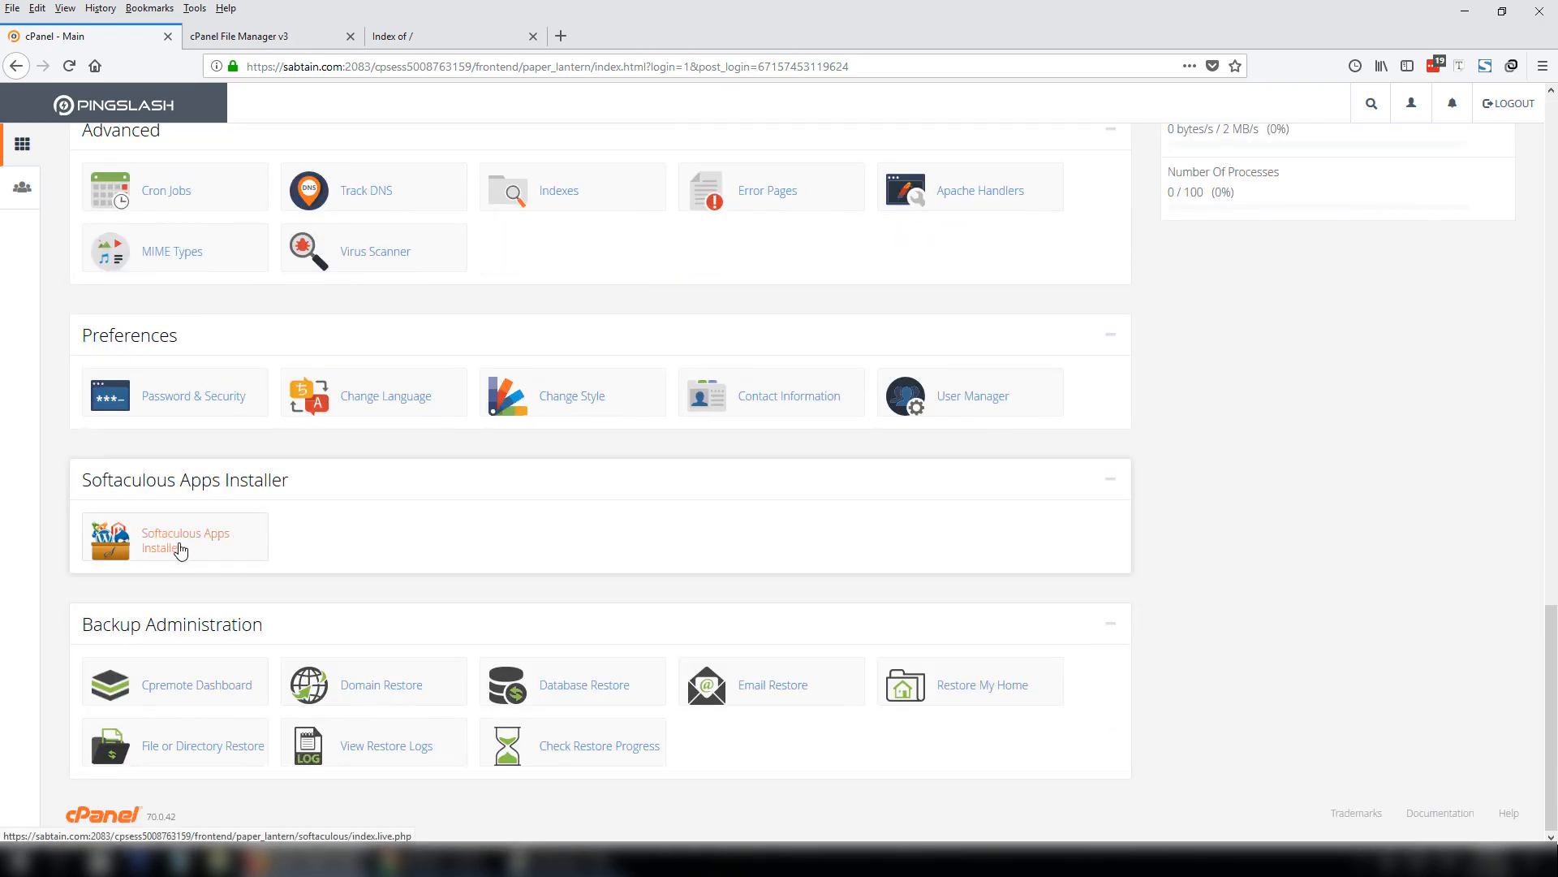
{"action": "left_click", "coordinate": [169, 549]}
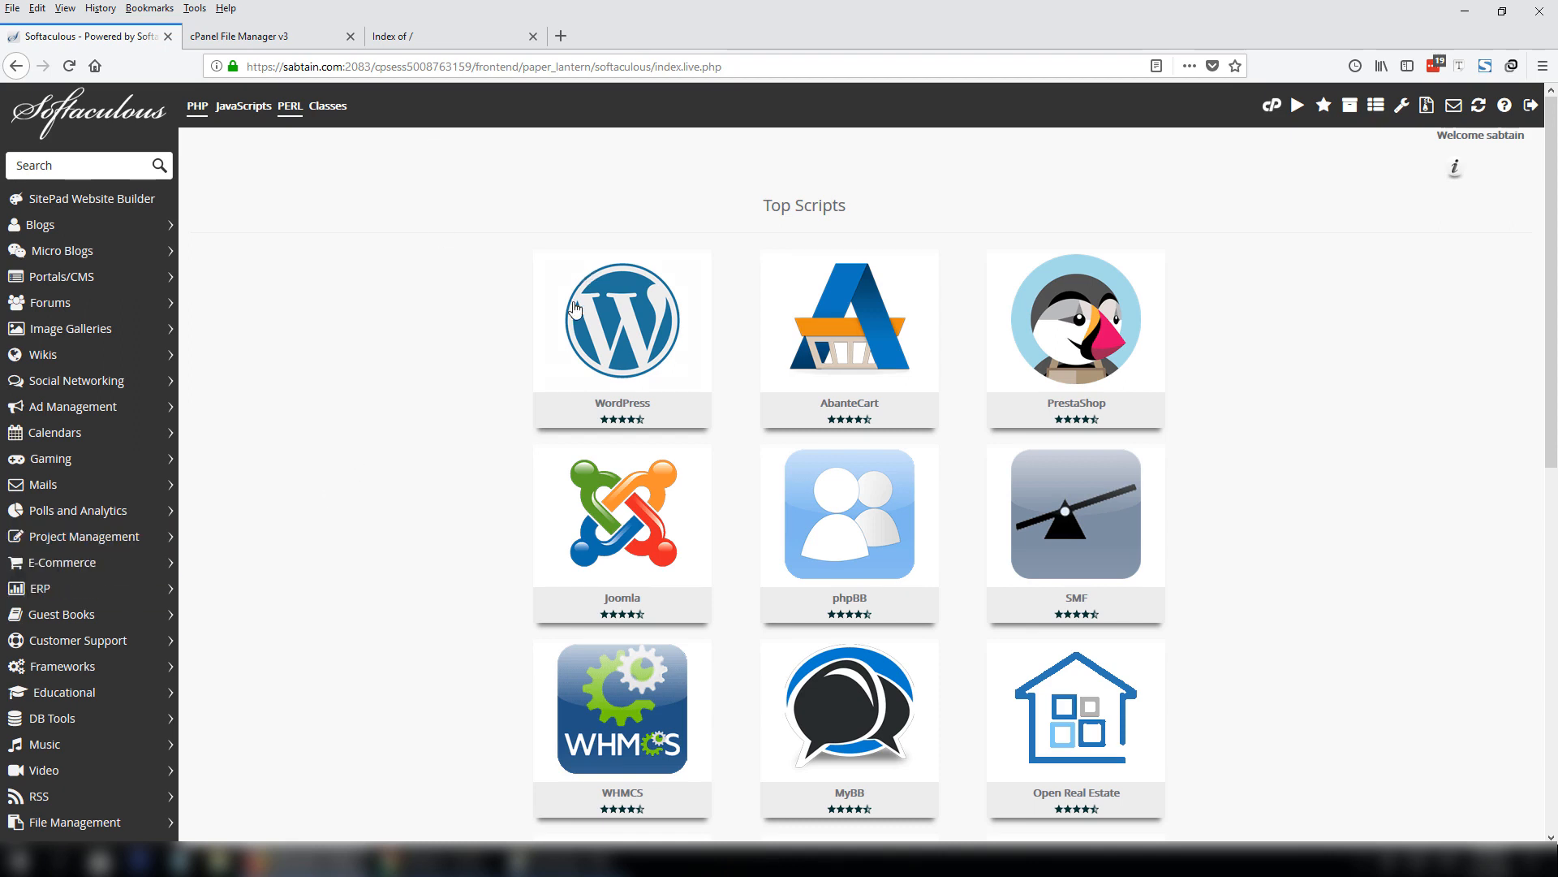
{"action": "mouse_move", "coordinate": [586, 342]}
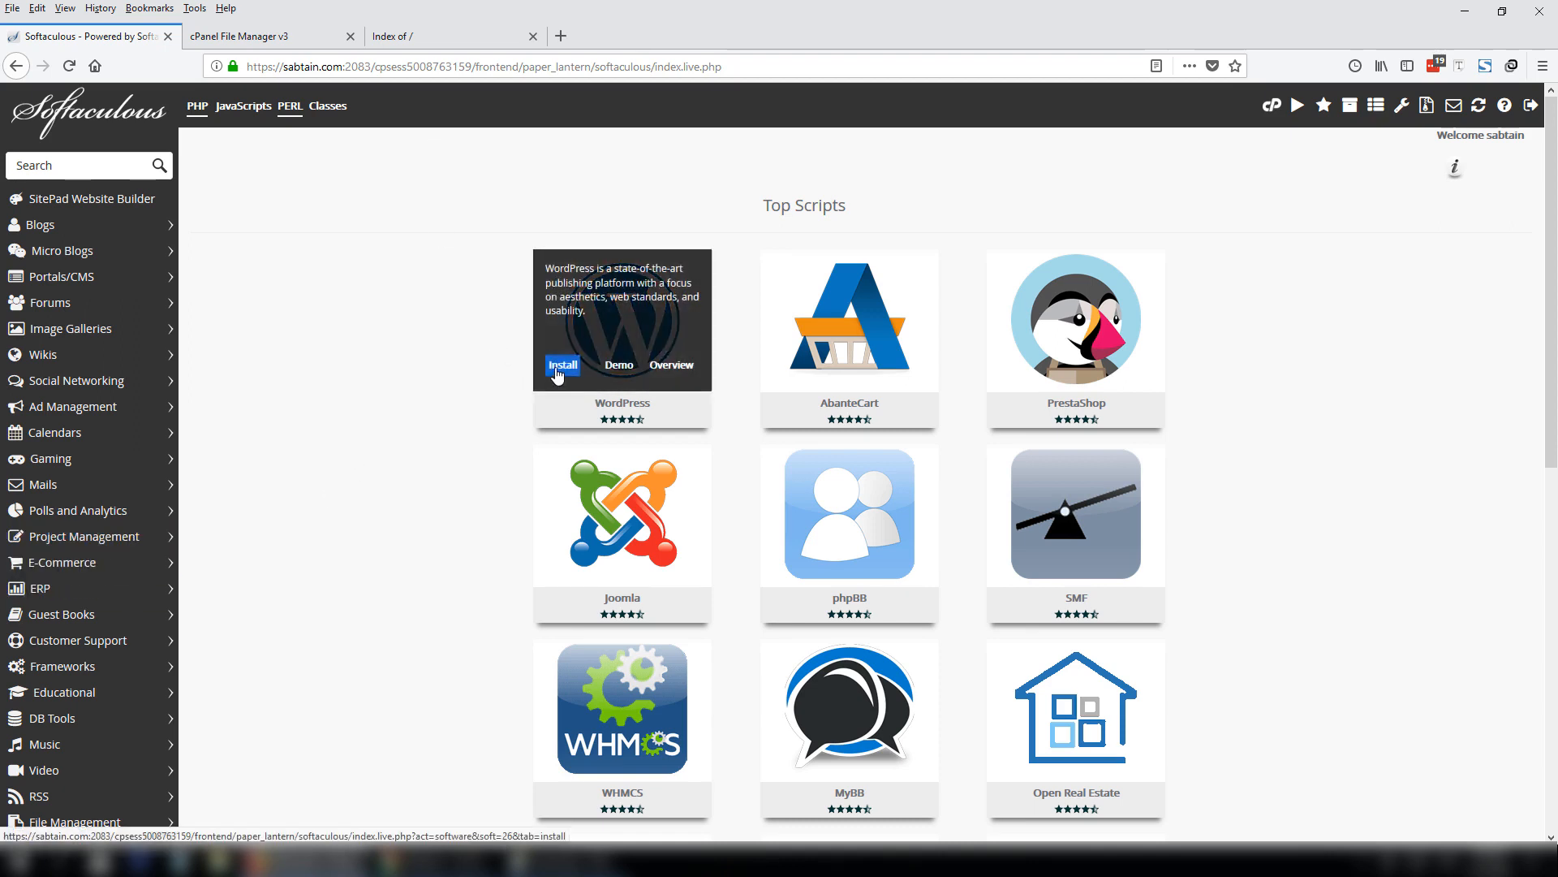
{"action": "left_click", "coordinate": [562, 365]}
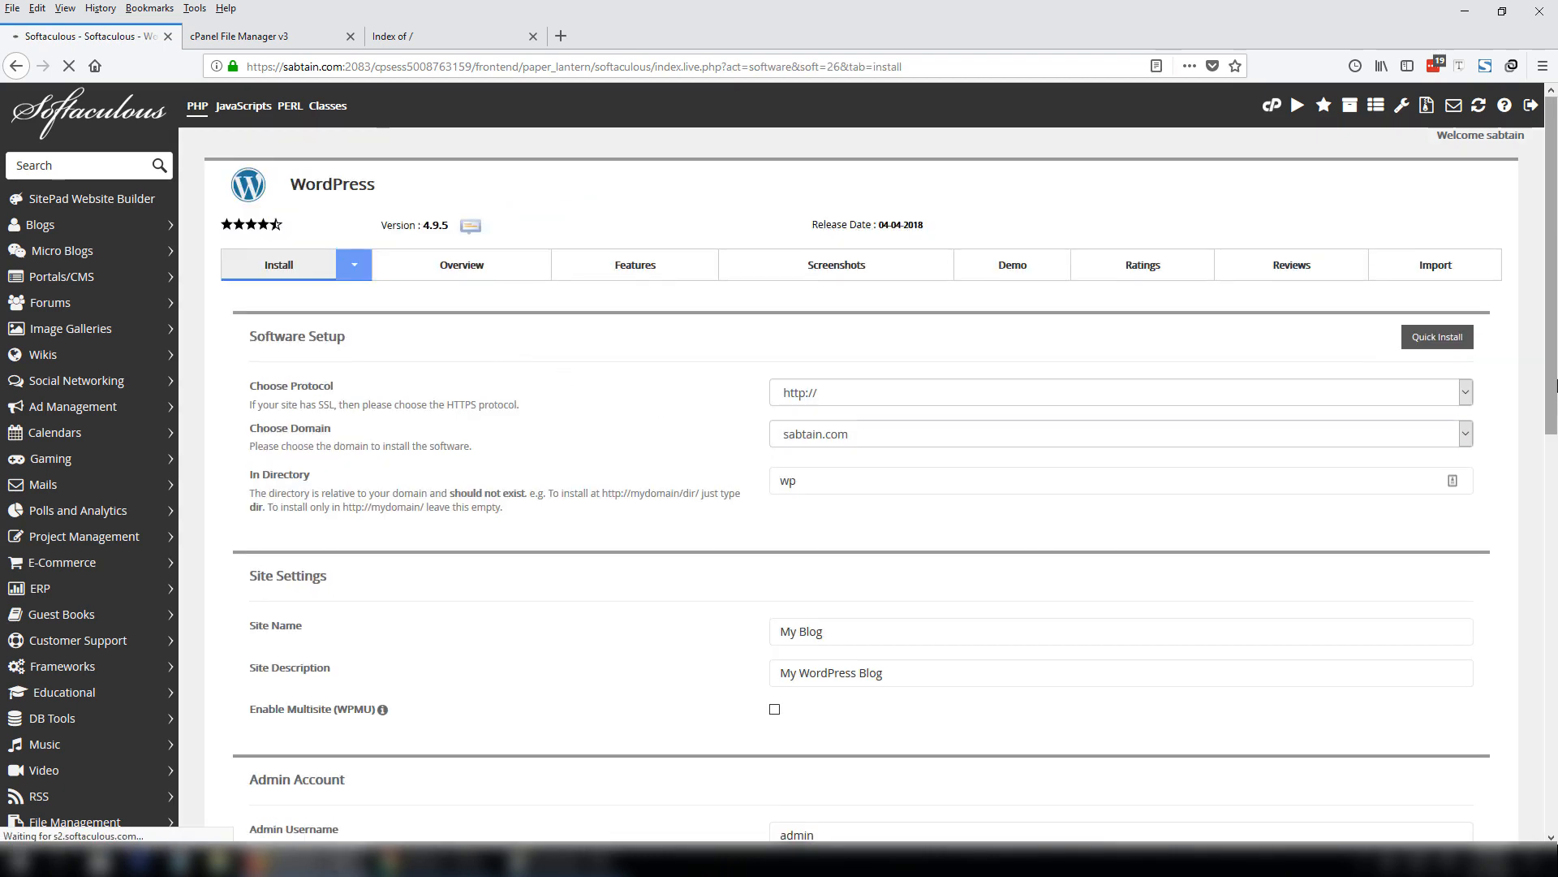
{"action": "left_click_drag", "start_coordinate": [1556, 386], "coordinate": [1555, 412]}
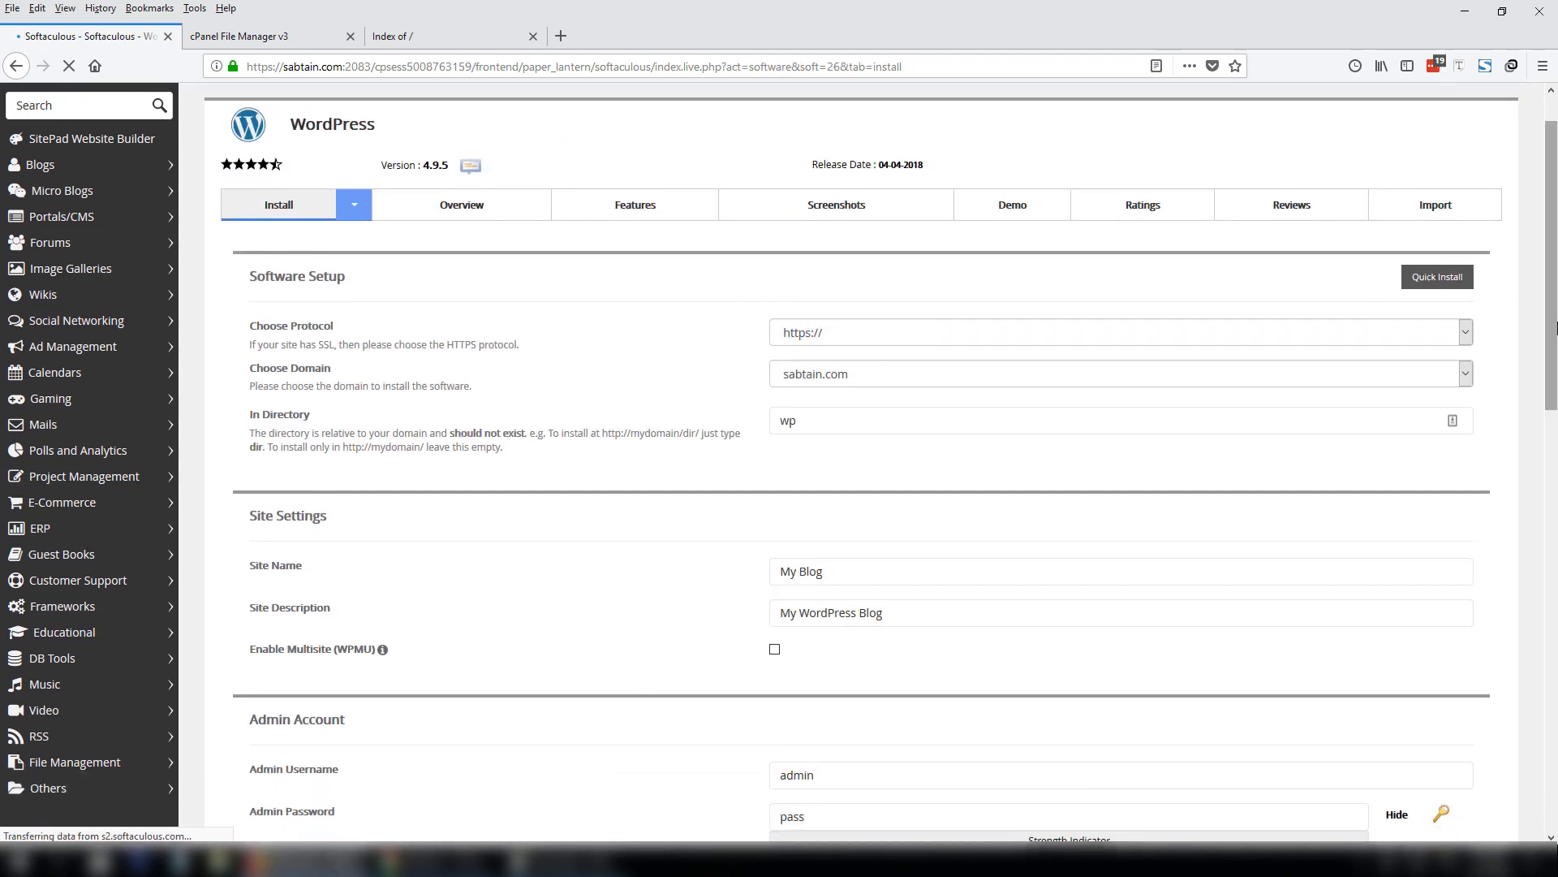
{"action": "scroll", "coordinate": [909, 325], "scroll_direction": "down", "scroll_amount": 2}
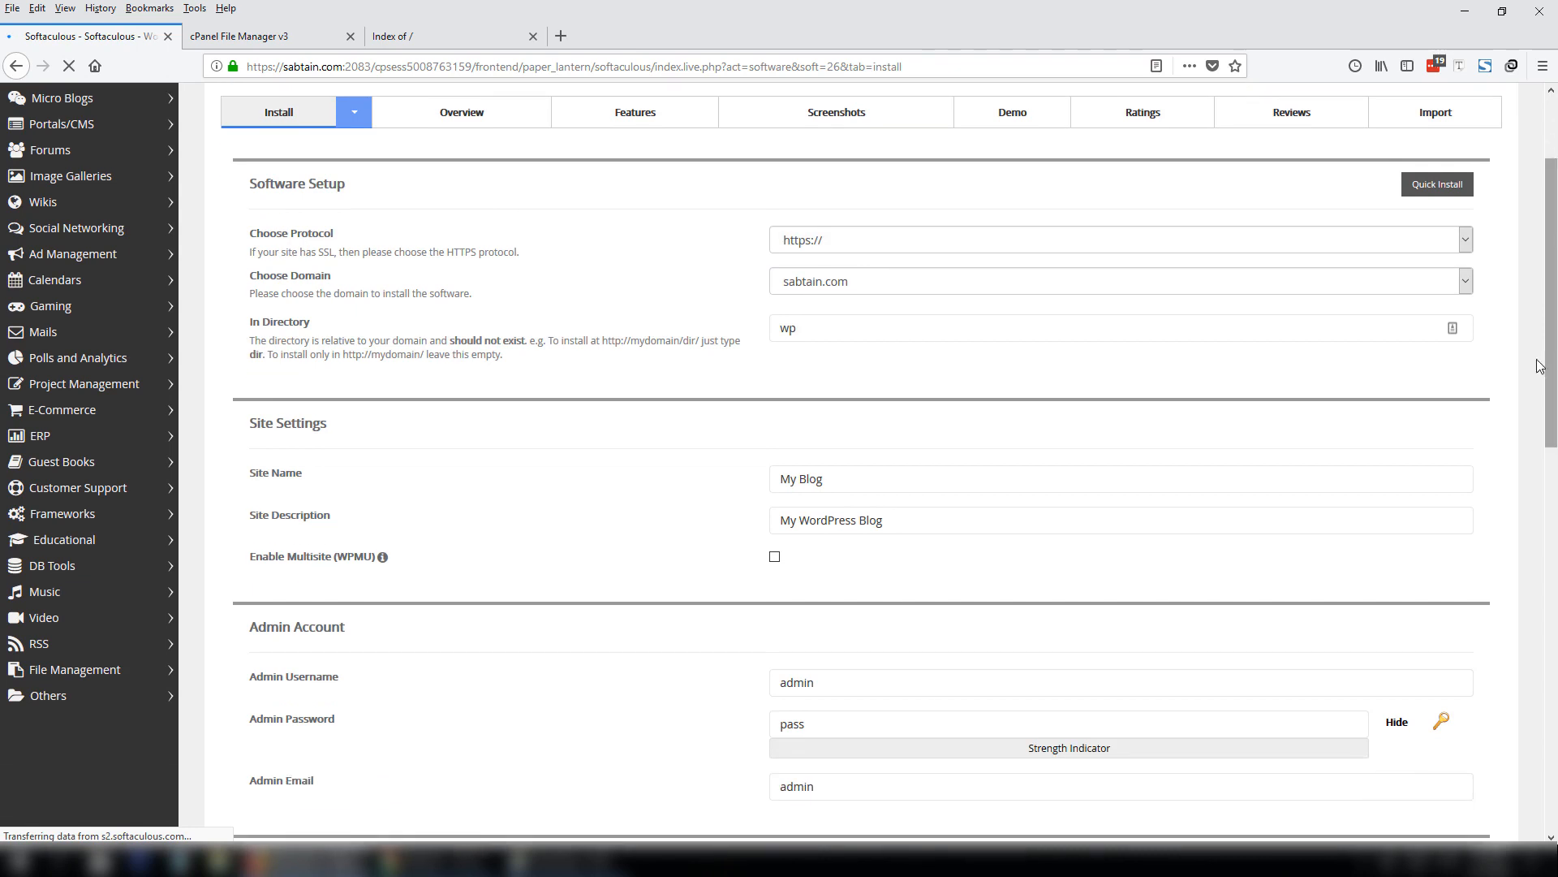
{"action": "left_click", "coordinate": [867, 246]}
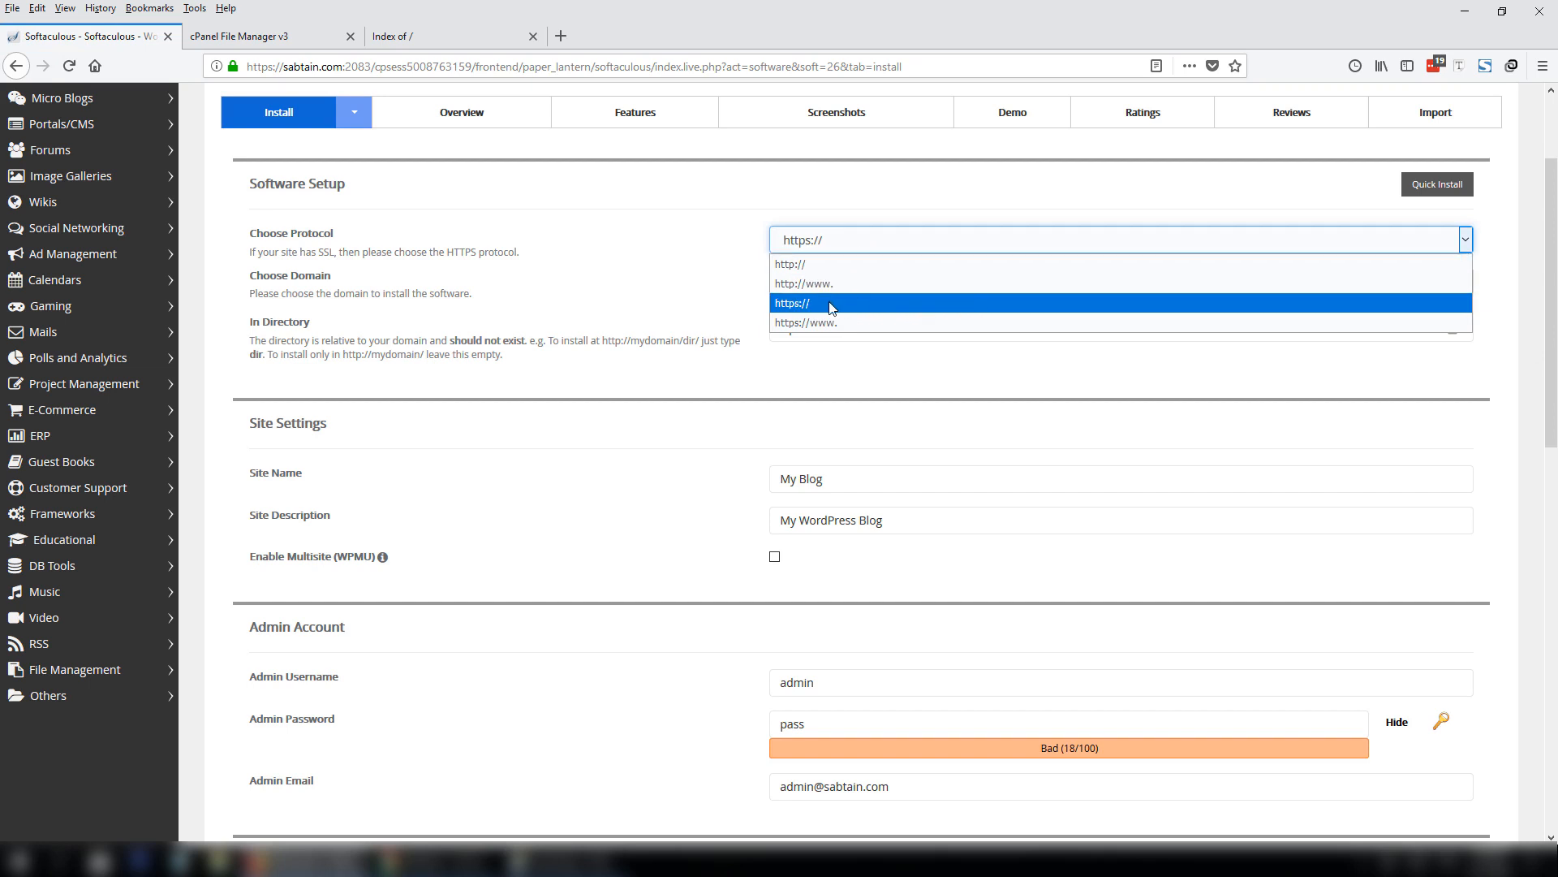
{"action": "left_click", "coordinate": [803, 264]}
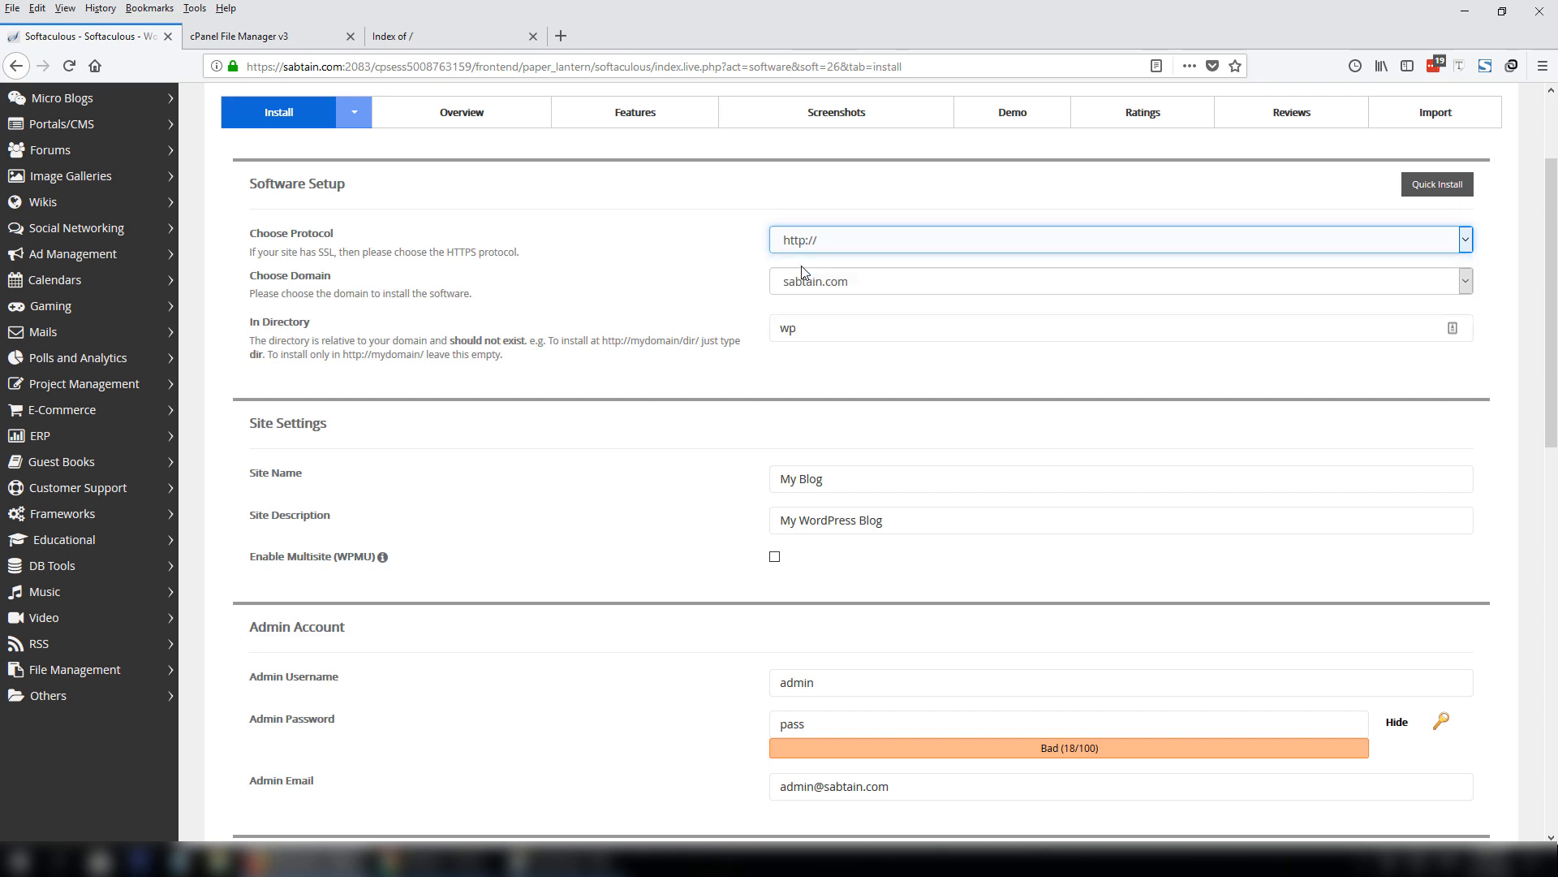
{"action": "left_click", "coordinate": [805, 244]}
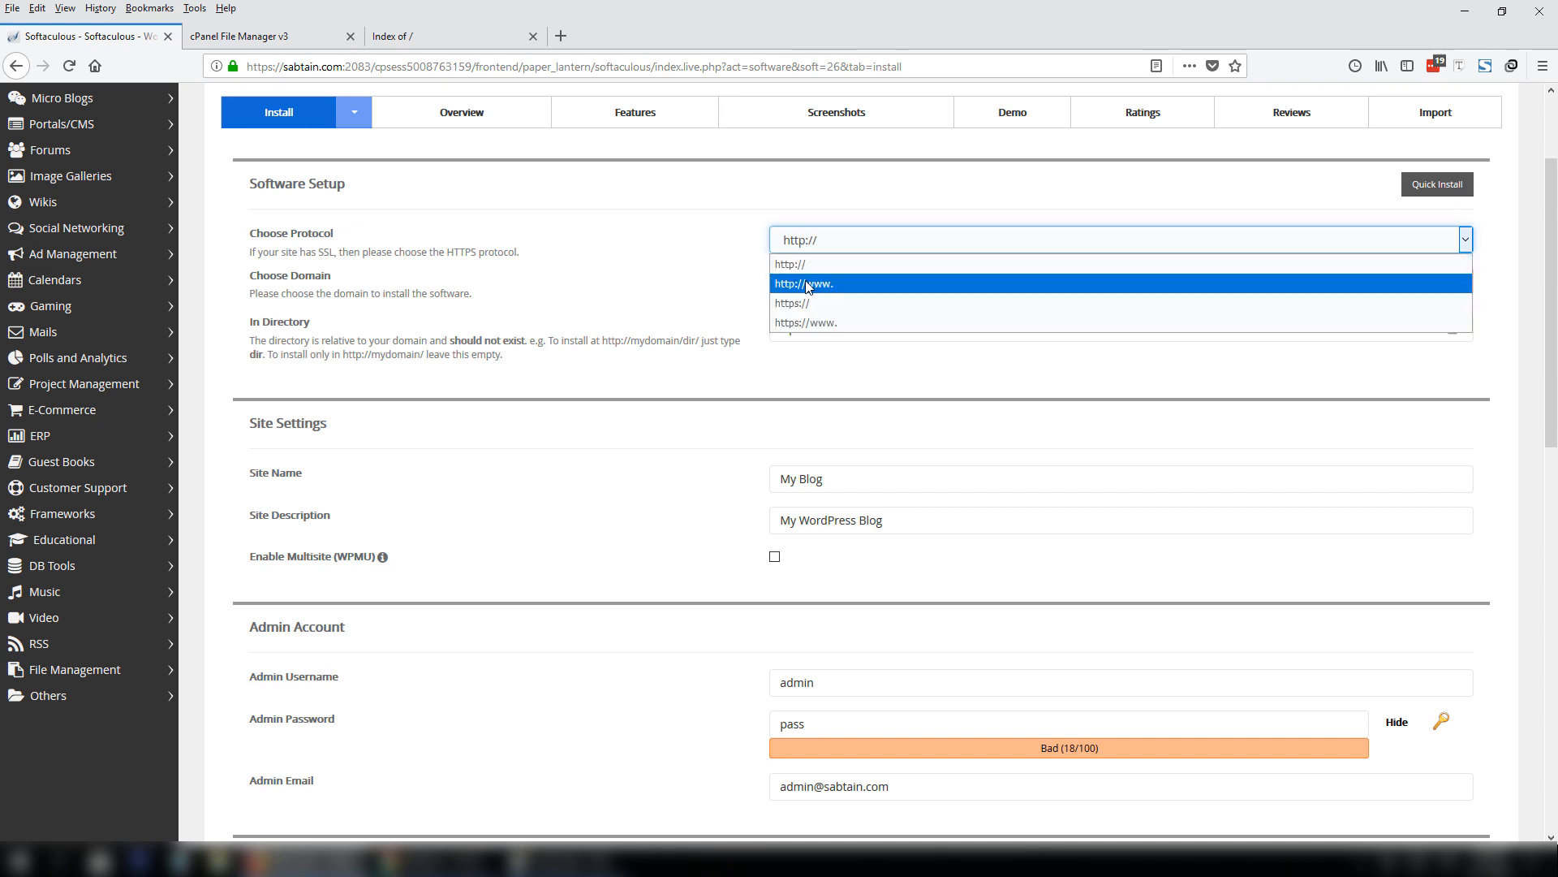
{"action": "left_click", "coordinate": [808, 284]}
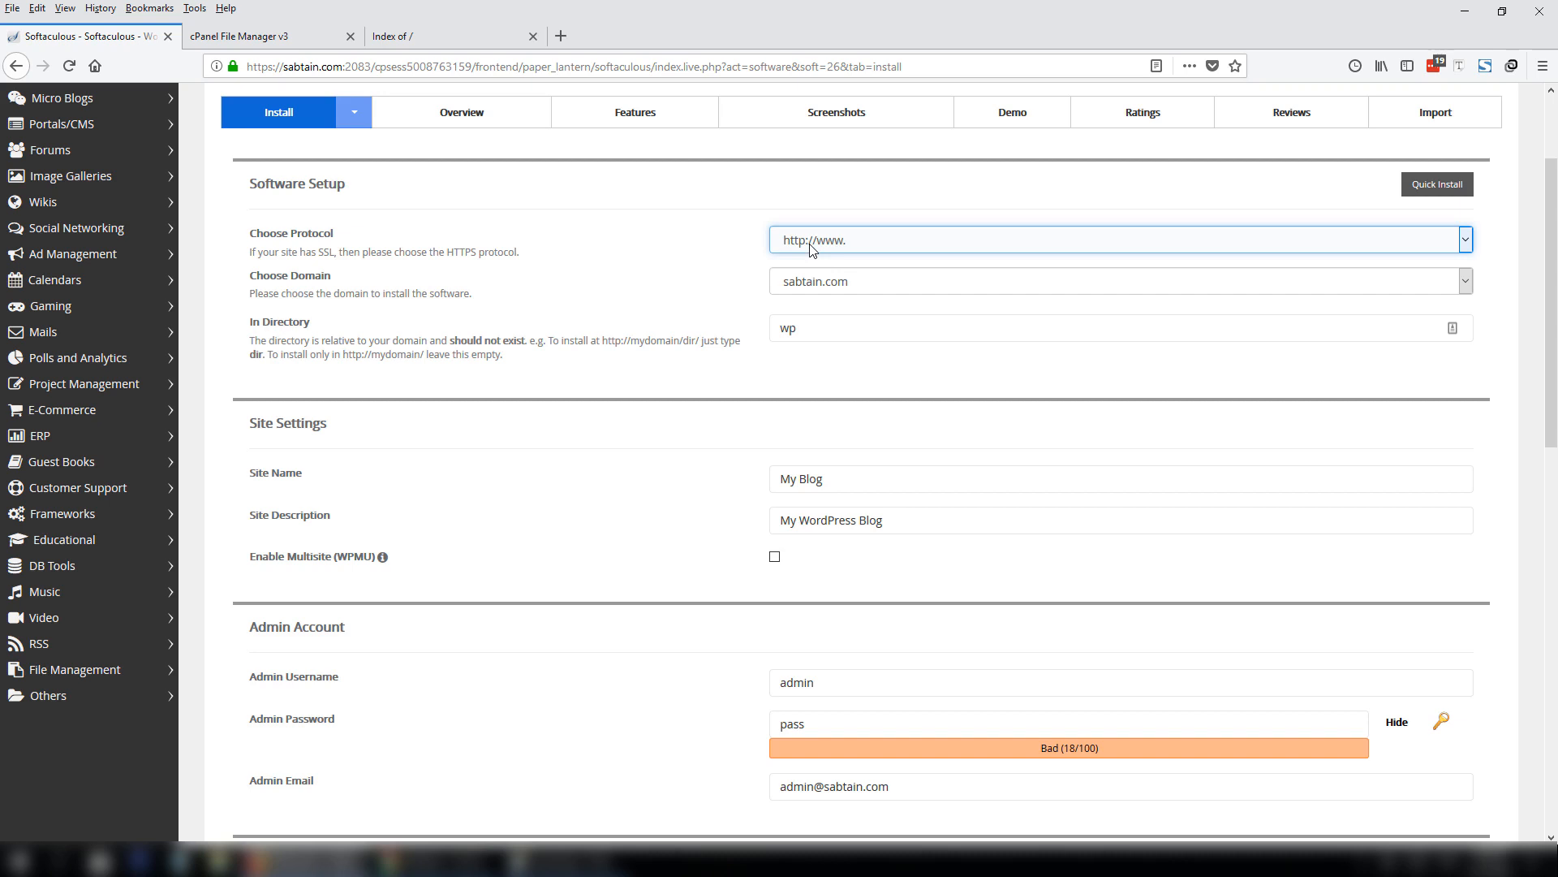
{"action": "left_click", "coordinate": [812, 249]}
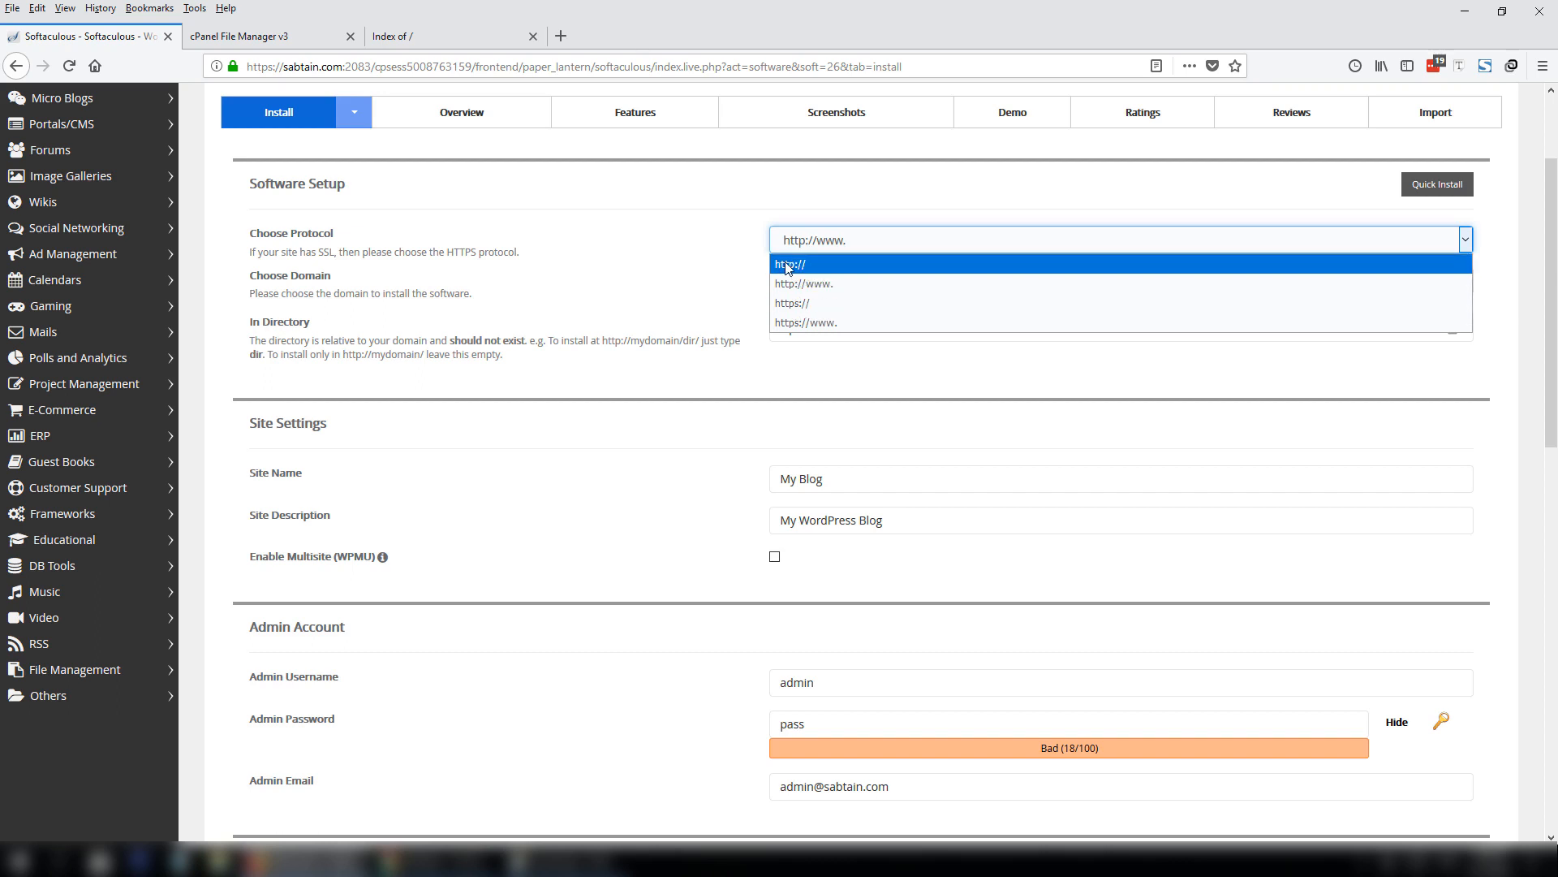
{"action": "left_click", "coordinate": [785, 303]}
Keep sabtain.com as the install domain and check public_html in File Manager.
{"action": "left_click", "coordinate": [840, 285]}
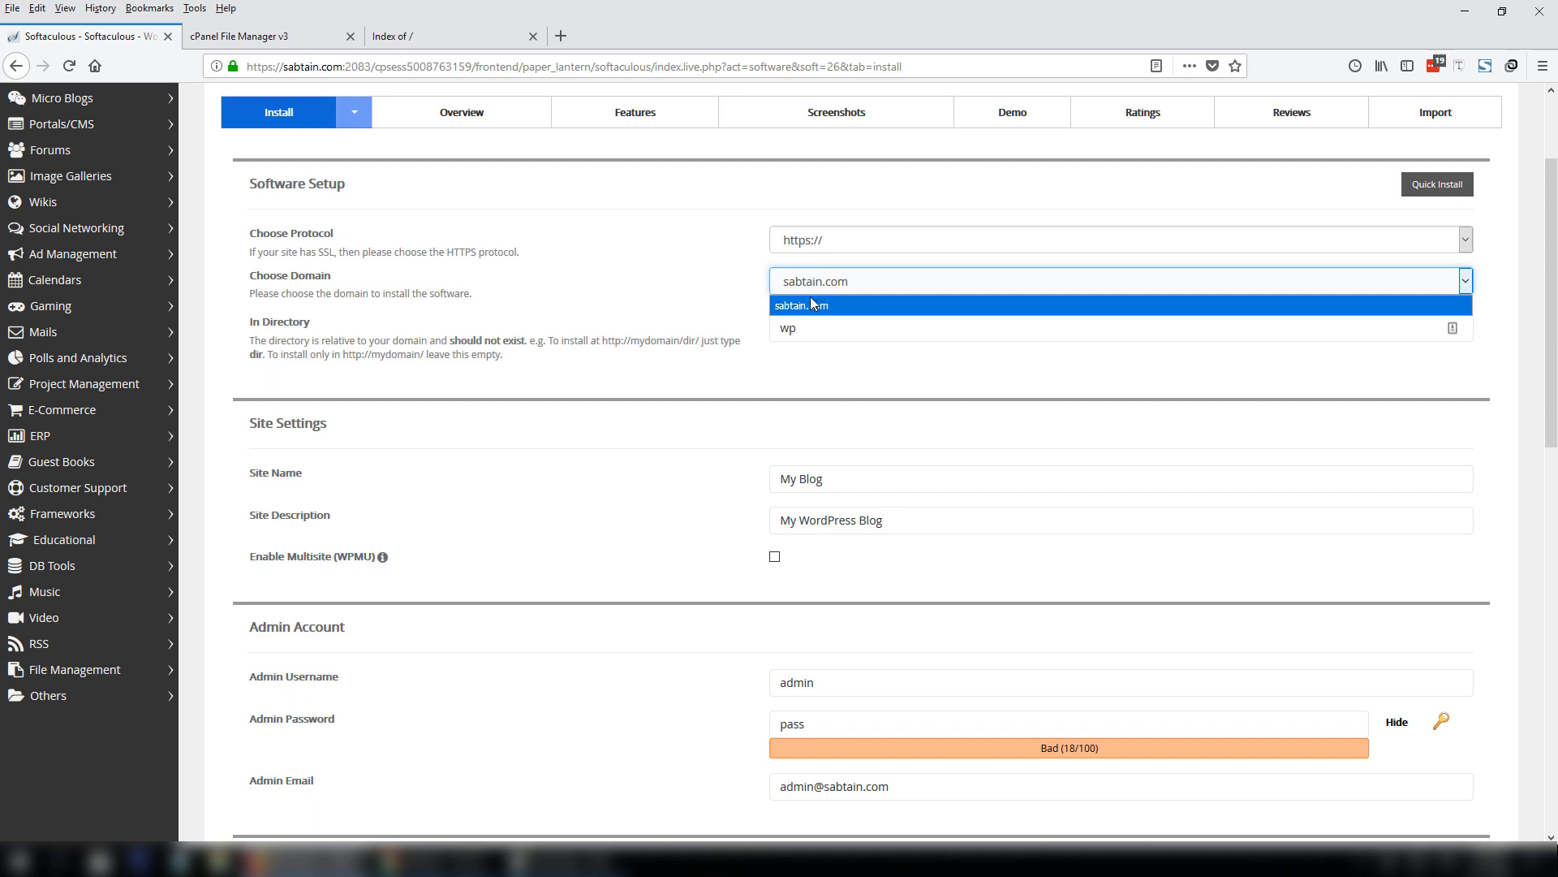
{"action": "left_click", "coordinate": [810, 300]}
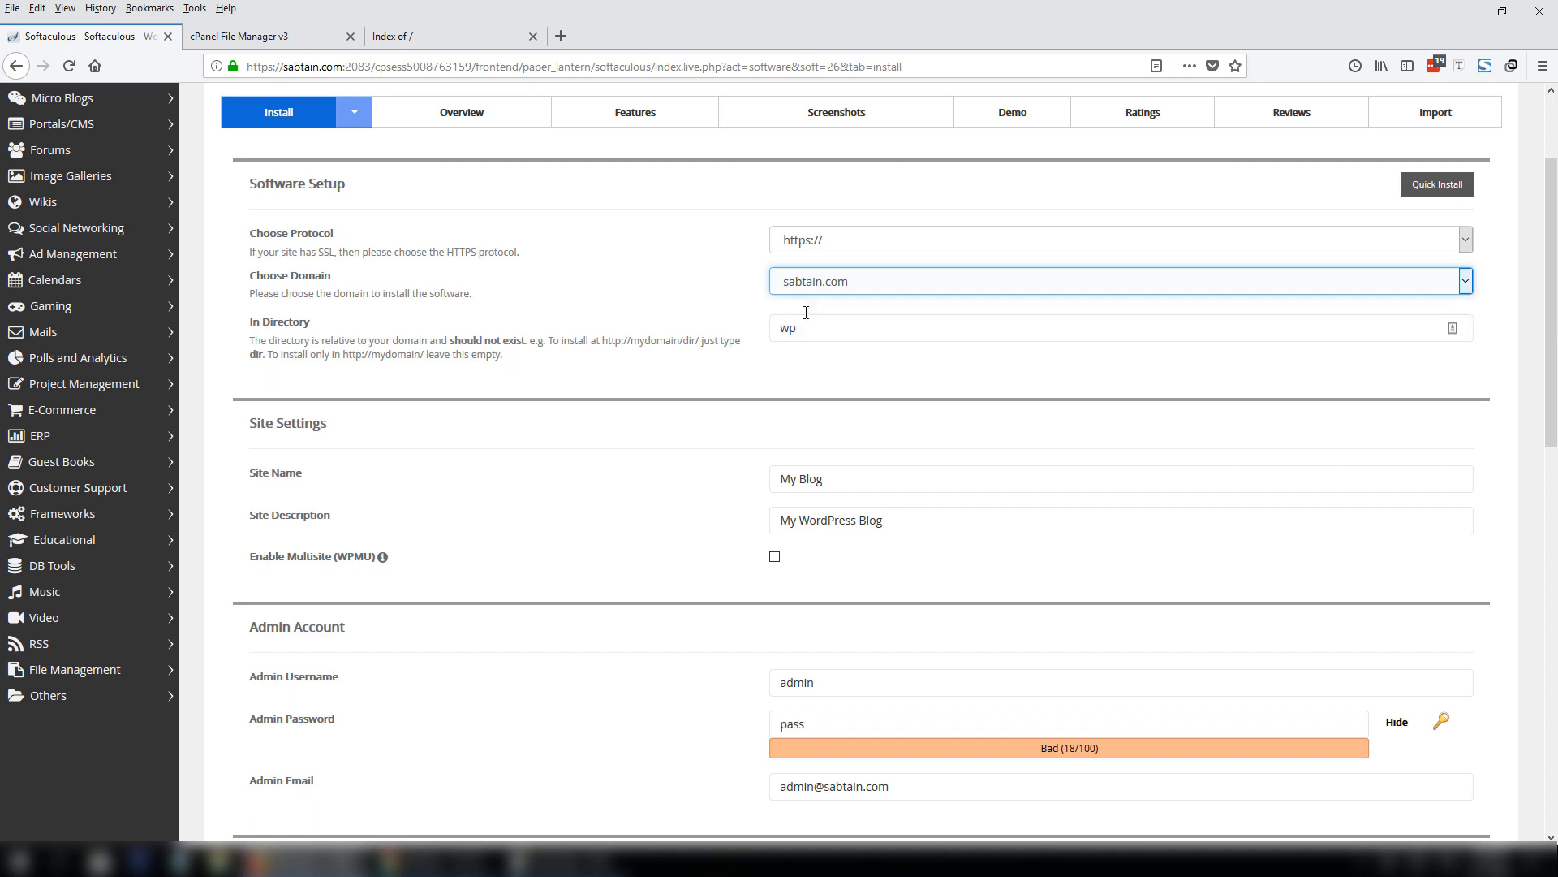
{"action": "left_click", "coordinate": [296, 39]}
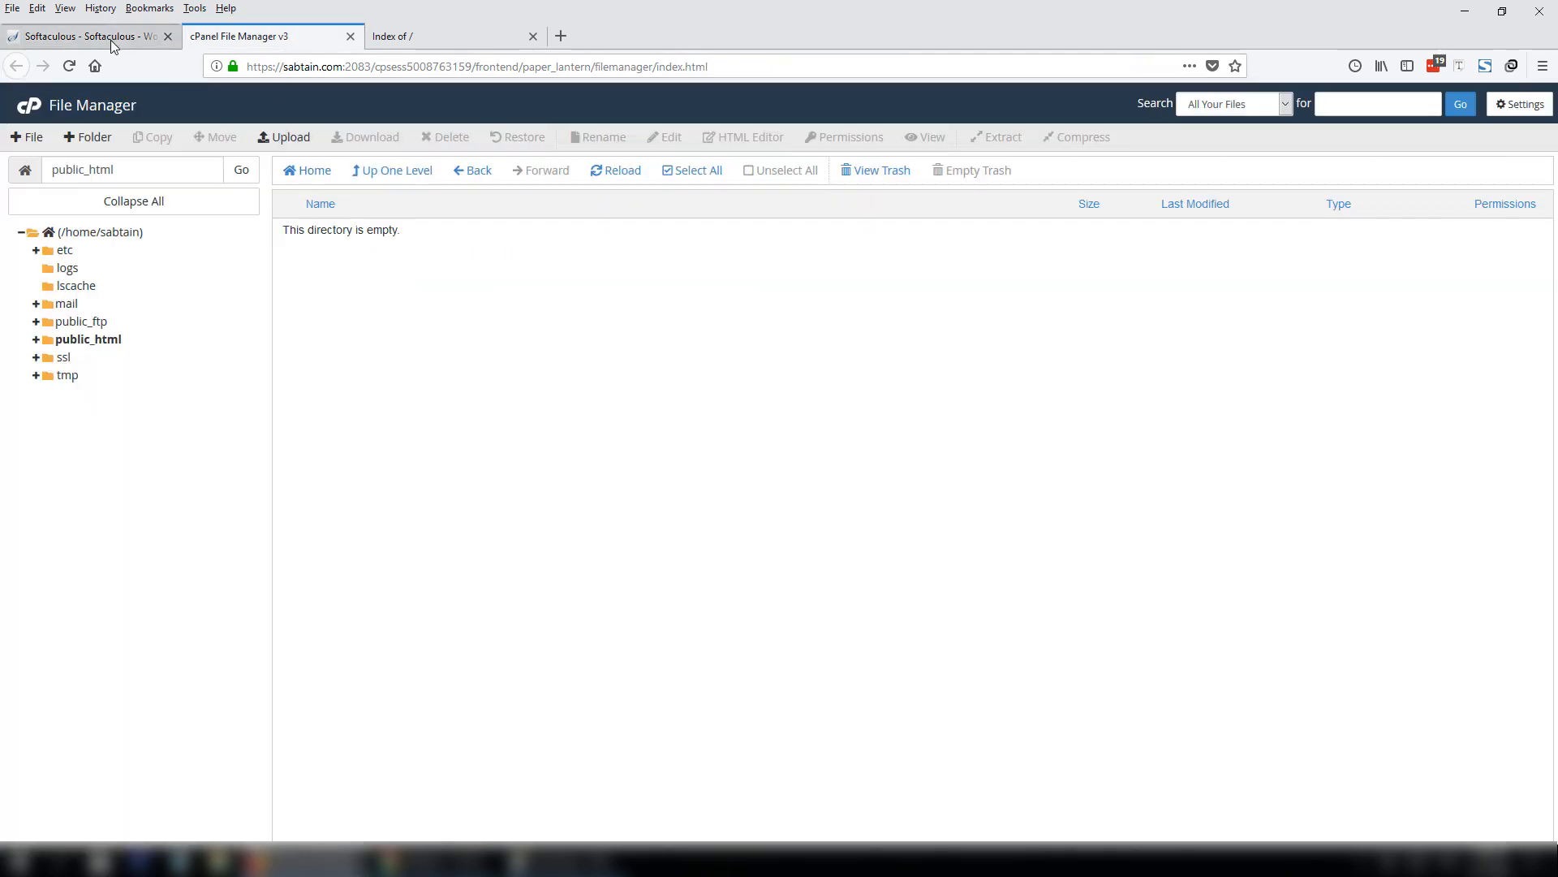
Load the sabtain.com root directory listing in the live site tab.
{"action": "left_click", "coordinate": [85, 36]}
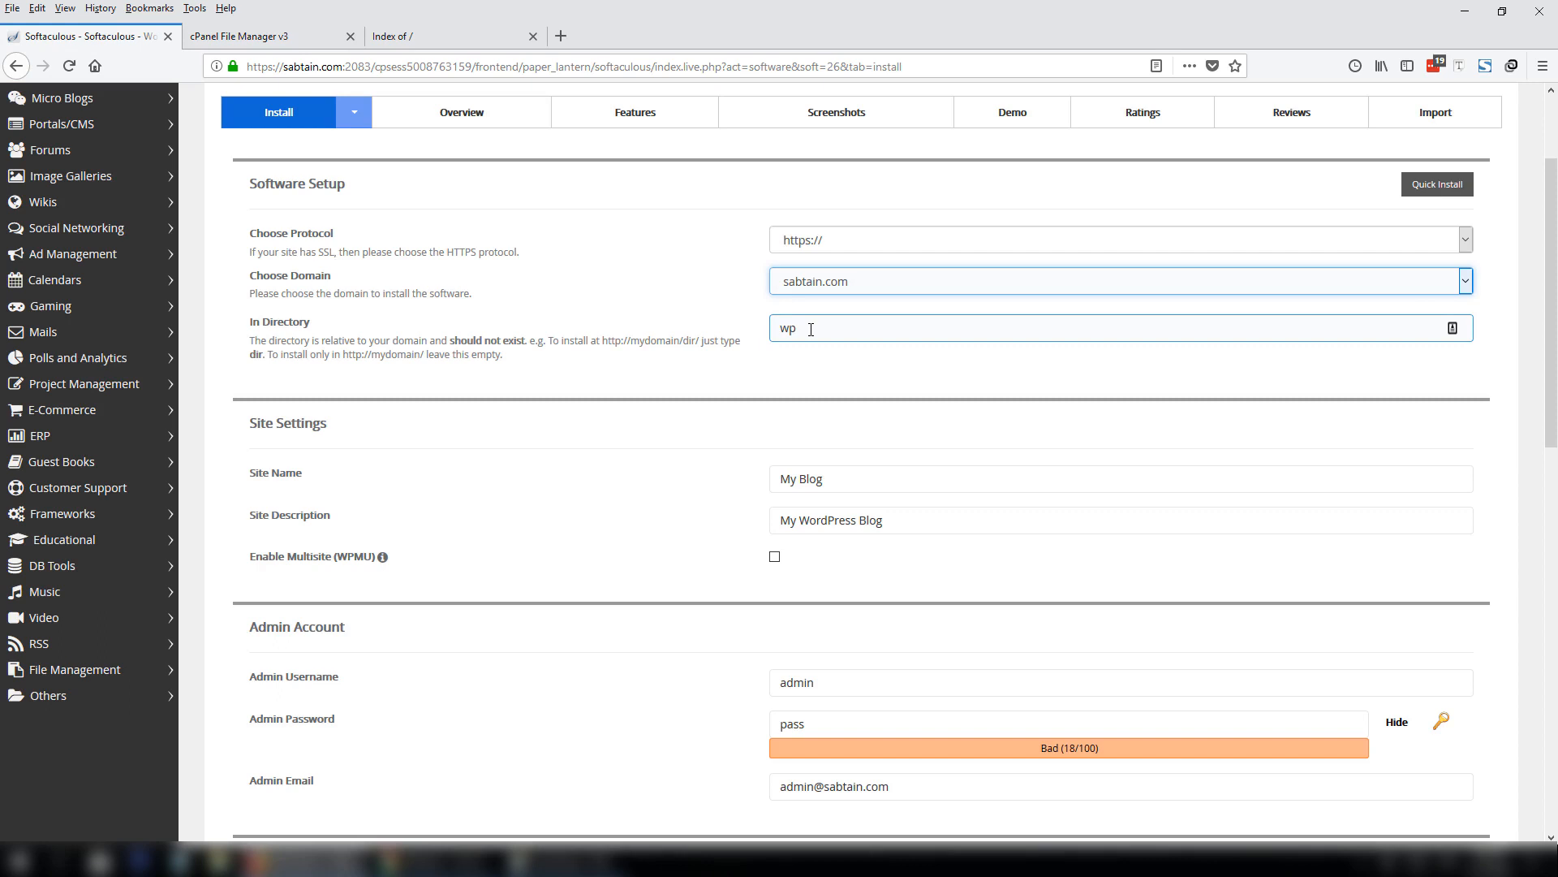
{"action": "left_click", "coordinate": [452, 31]}
{"action": "left_click", "coordinate": [514, 68]}
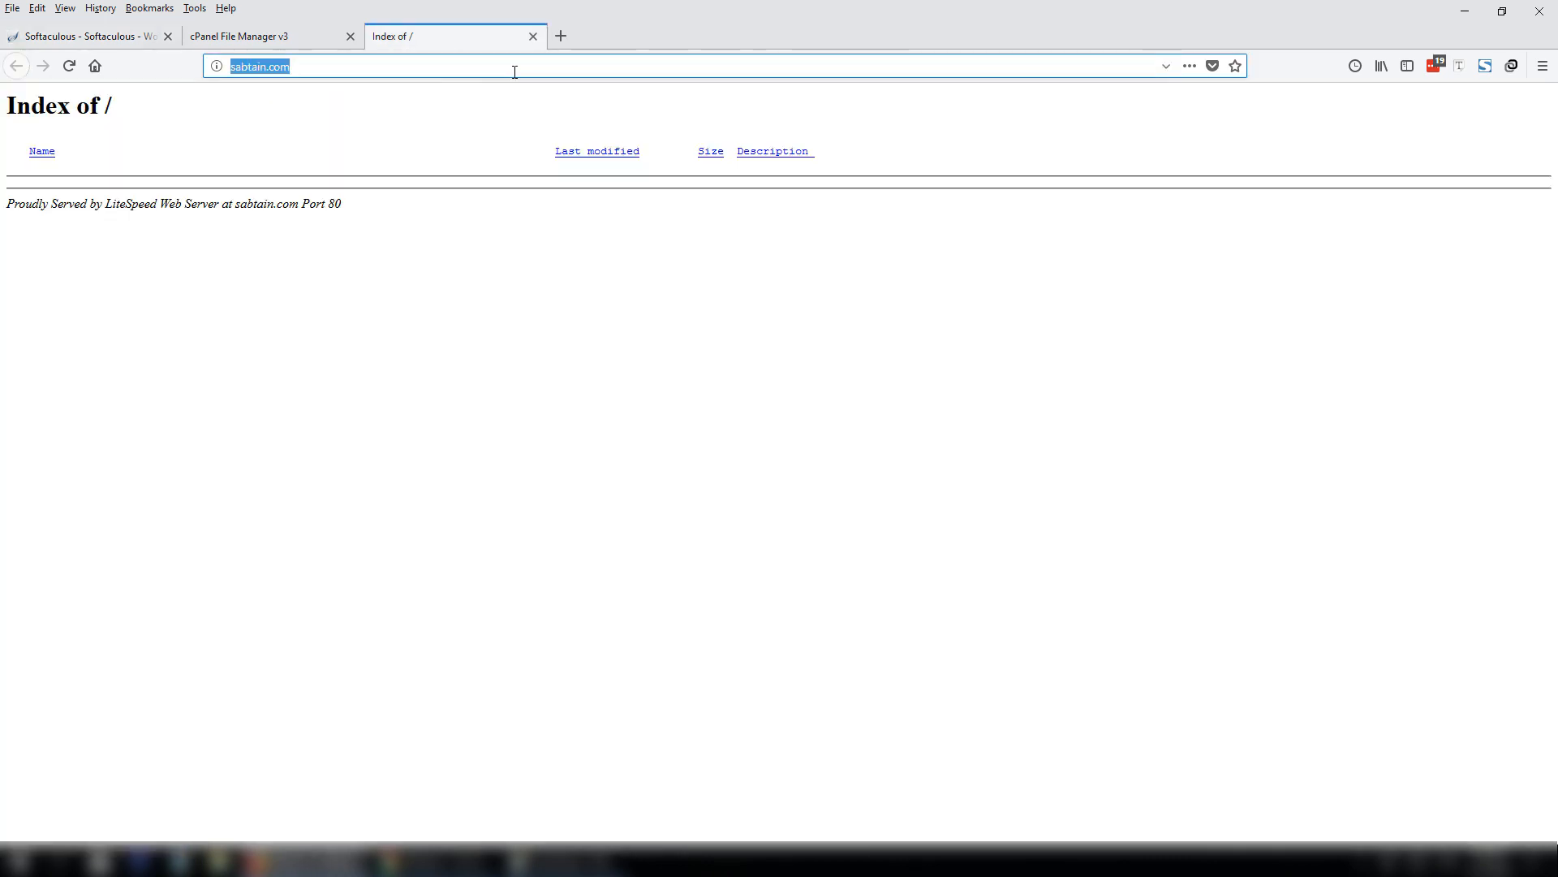
{"action": "left_click", "coordinate": [514, 71]}
{"action": "type", "text": "/wp/"}
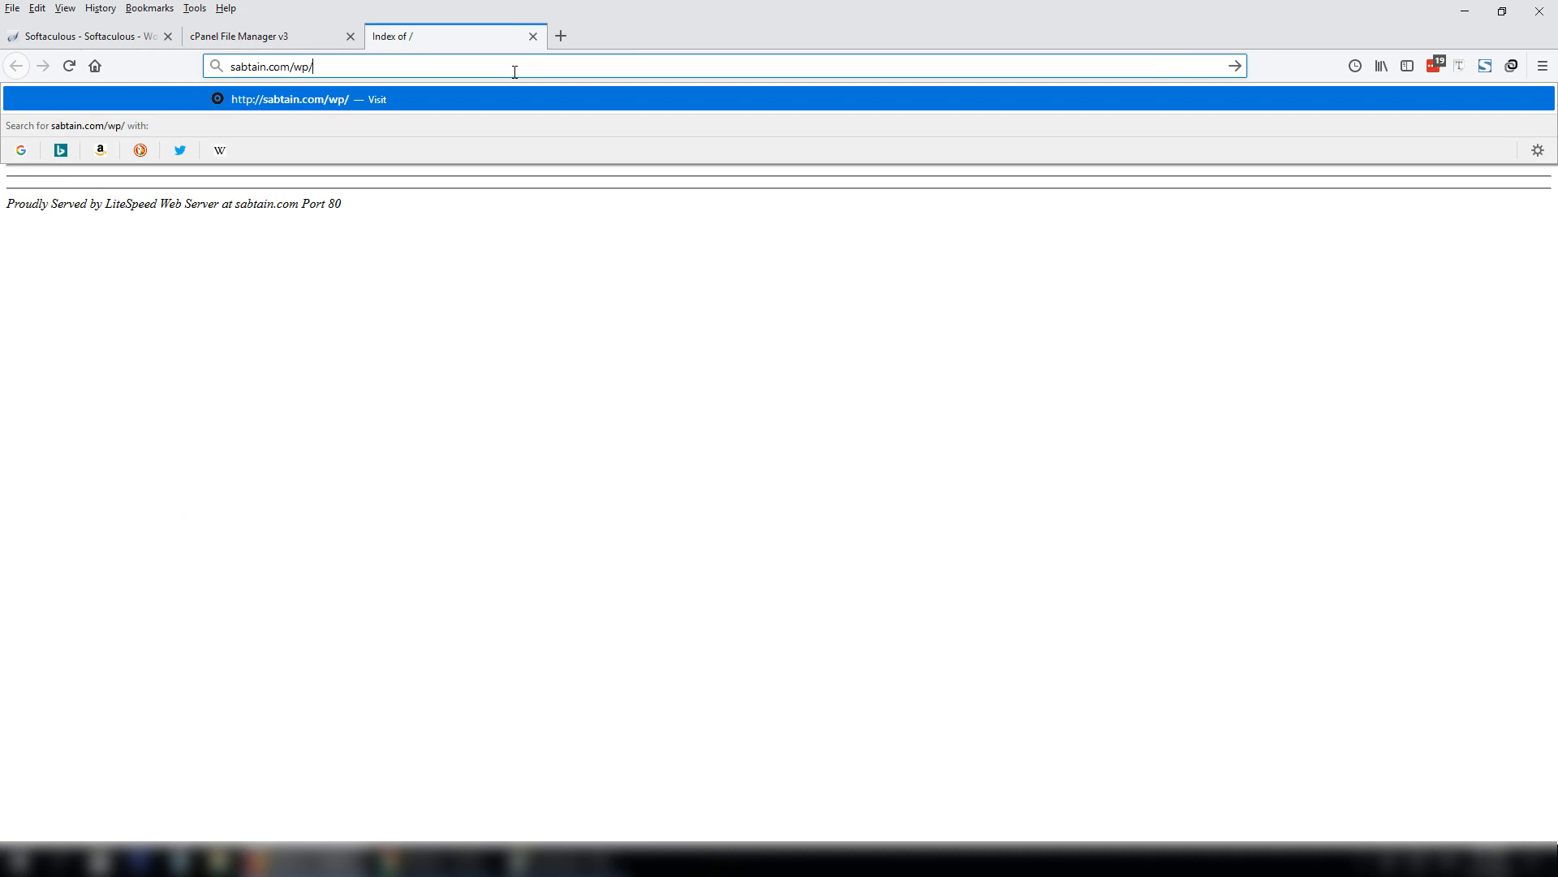
{"action": "key", "text": "BackSpace"}
{"action": "key", "text": "BackSpace"}
{"action": "key", "text": "BackSpace"}
{"action": "key", "text": "Return"}
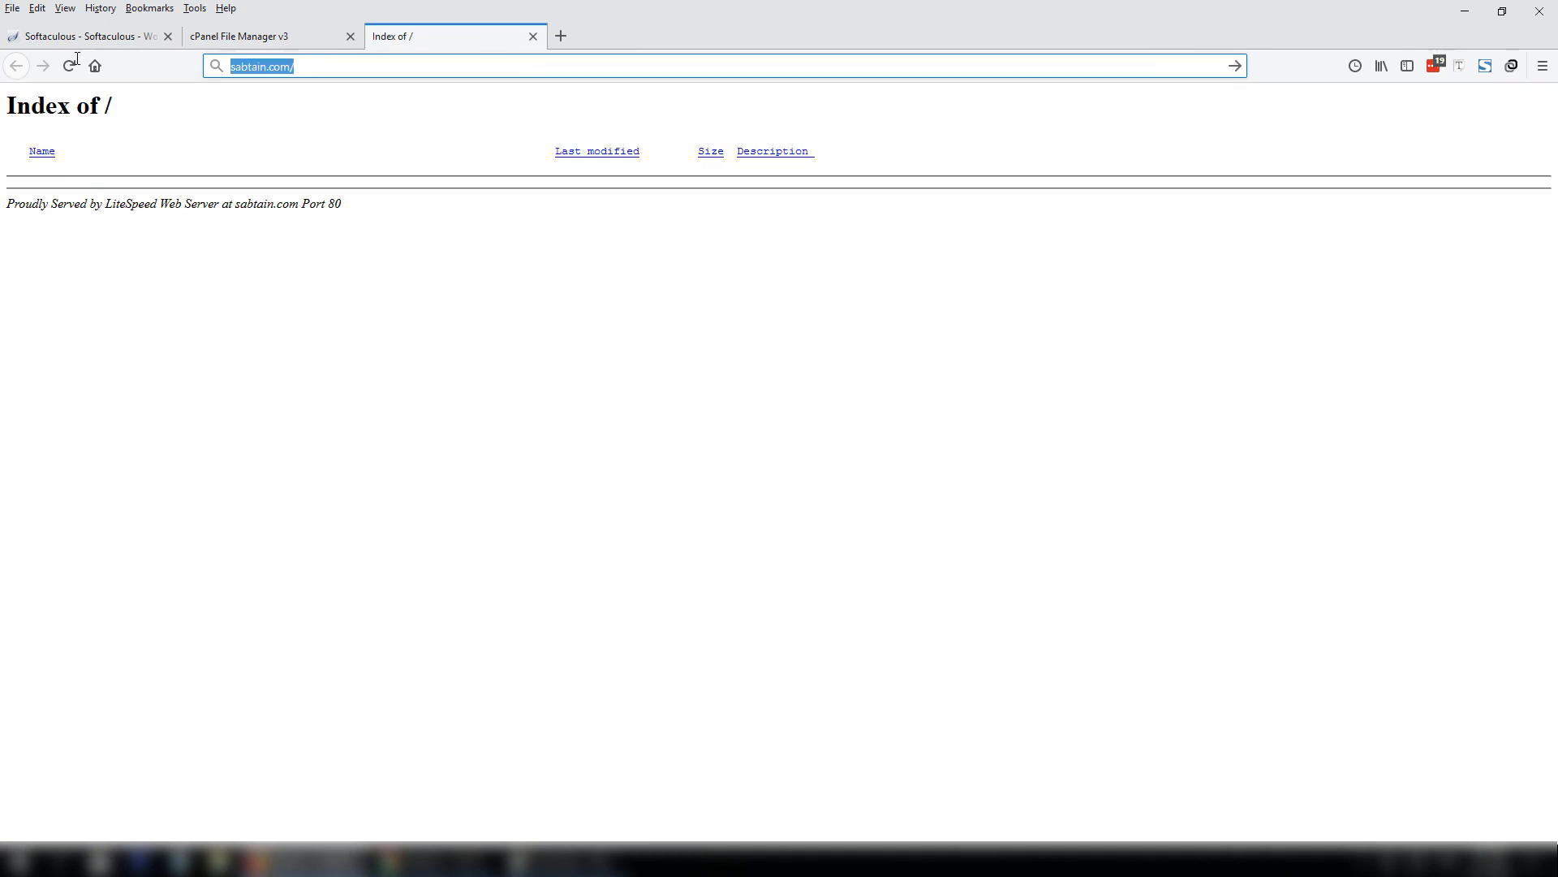
Clear the wp install directory so WordPress goes into the domain root.
{"action": "left_click", "coordinate": [121, 44]}
{"action": "left_click", "coordinate": [794, 325]}
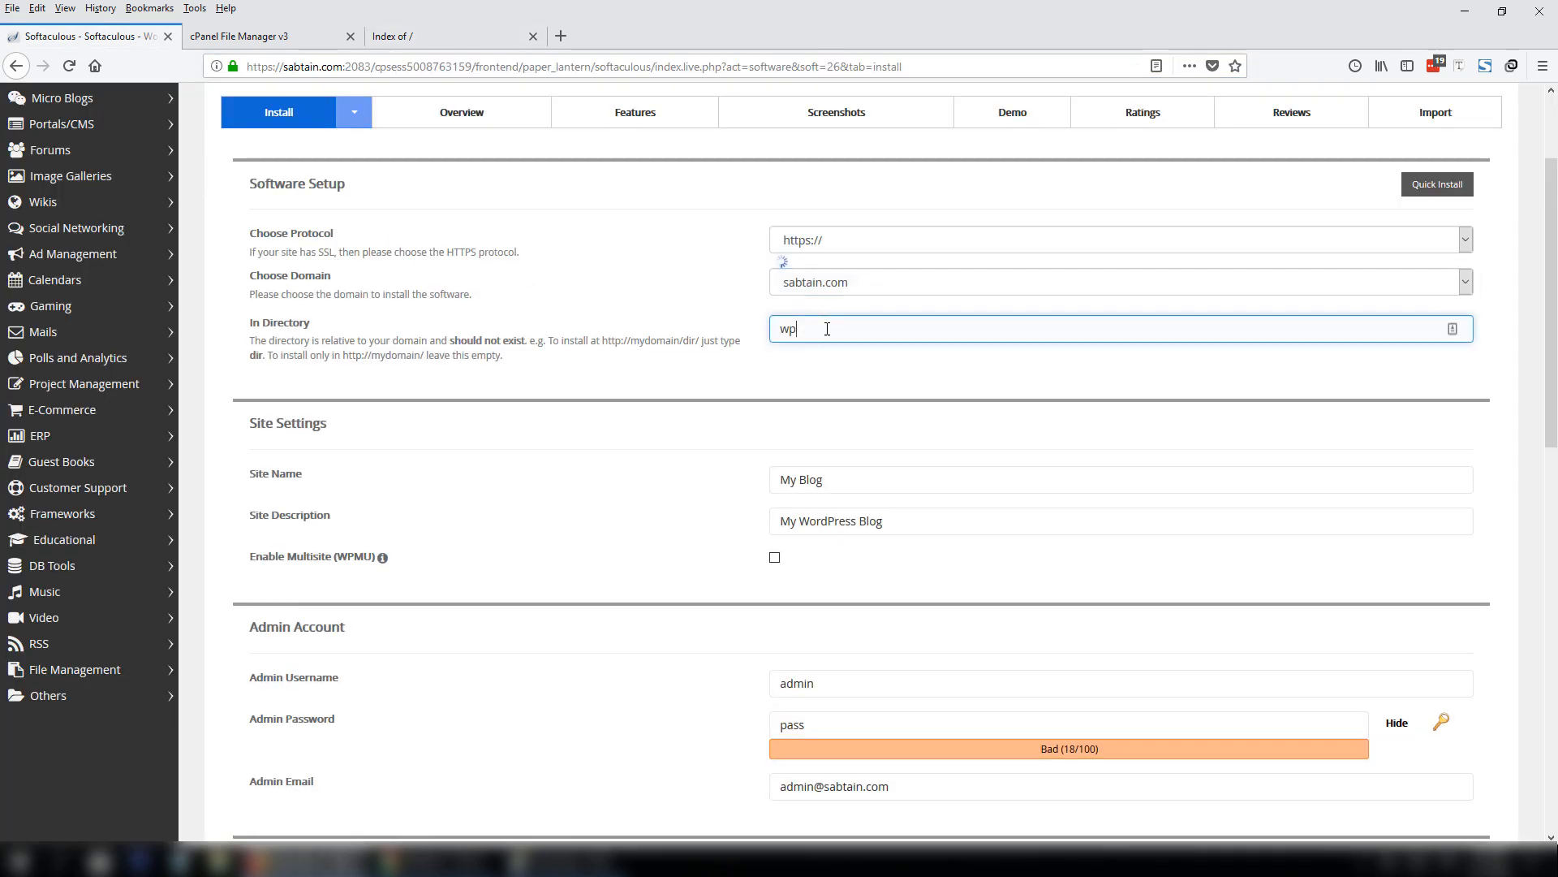
{"action": "key", "text": "BackSpace"}
{"action": "key", "text": "BackSpace"}
{"action": "left_click", "coordinate": [818, 326]}
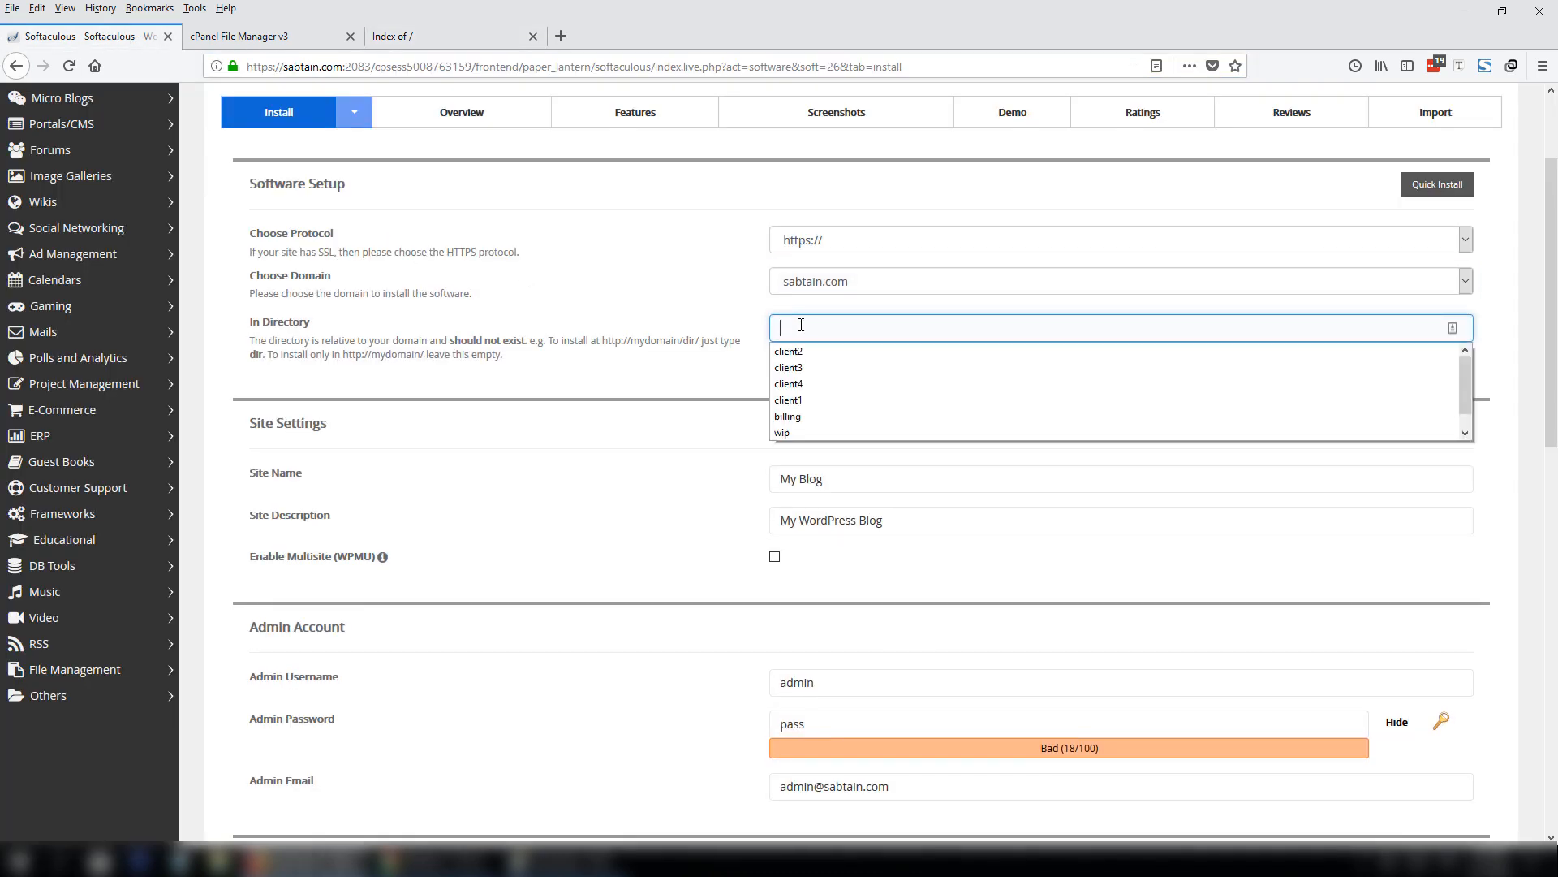
{"action": "scroll", "coordinate": [1473, 423], "scroll_direction": "down", "scroll_amount": 5}
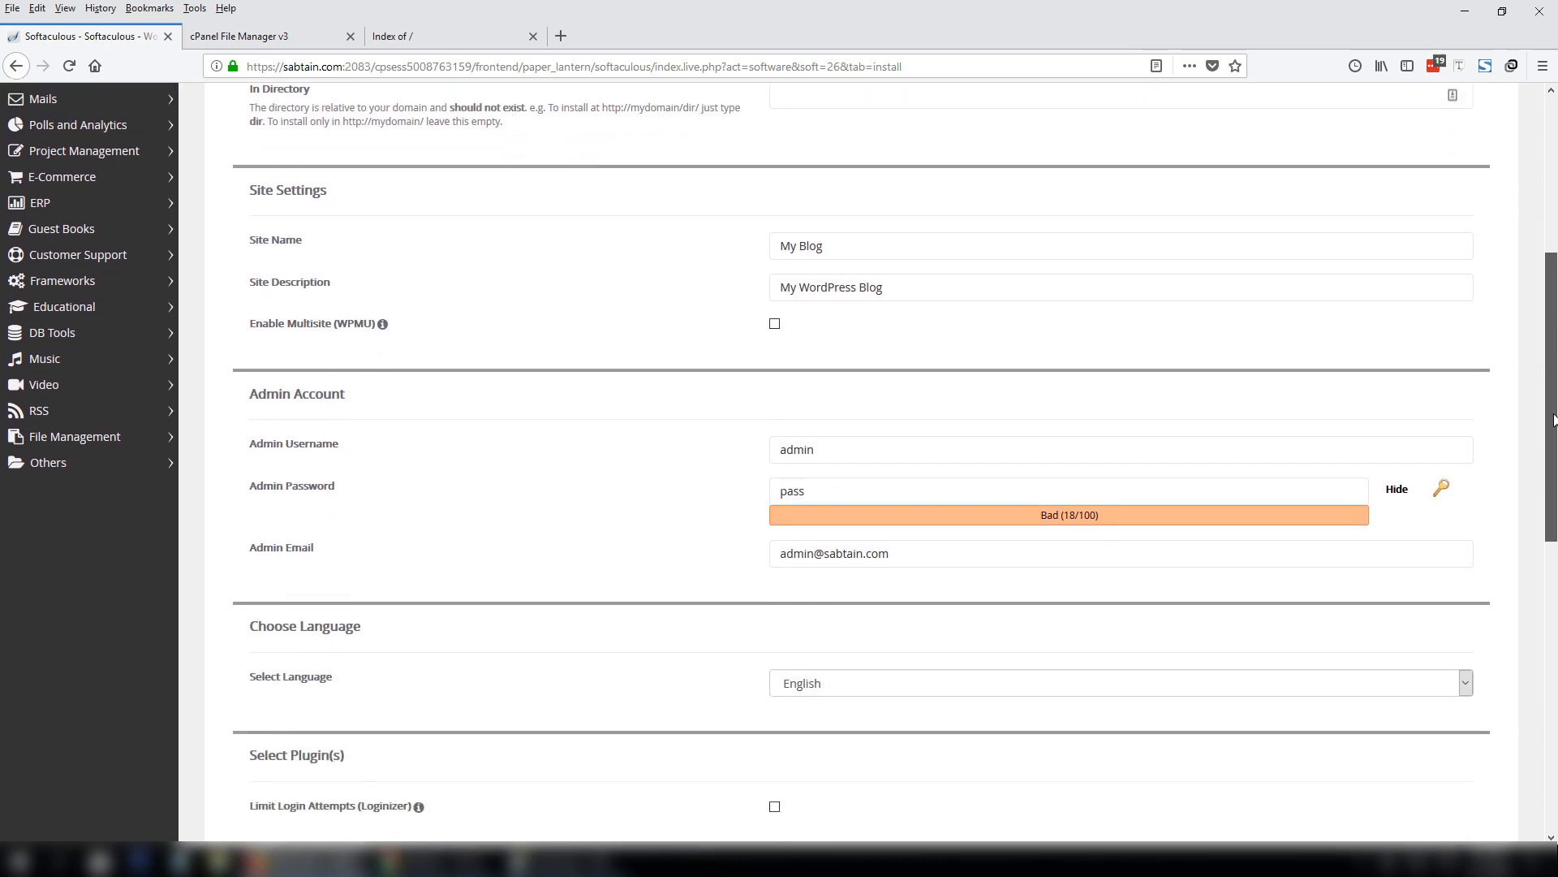
Set the site name to the owner's full name and description to 'Wordpress Freelancer & Trainer'.
{"action": "left_click", "coordinate": [825, 219]}
{"action": "key", "text": "ctrl+a"}
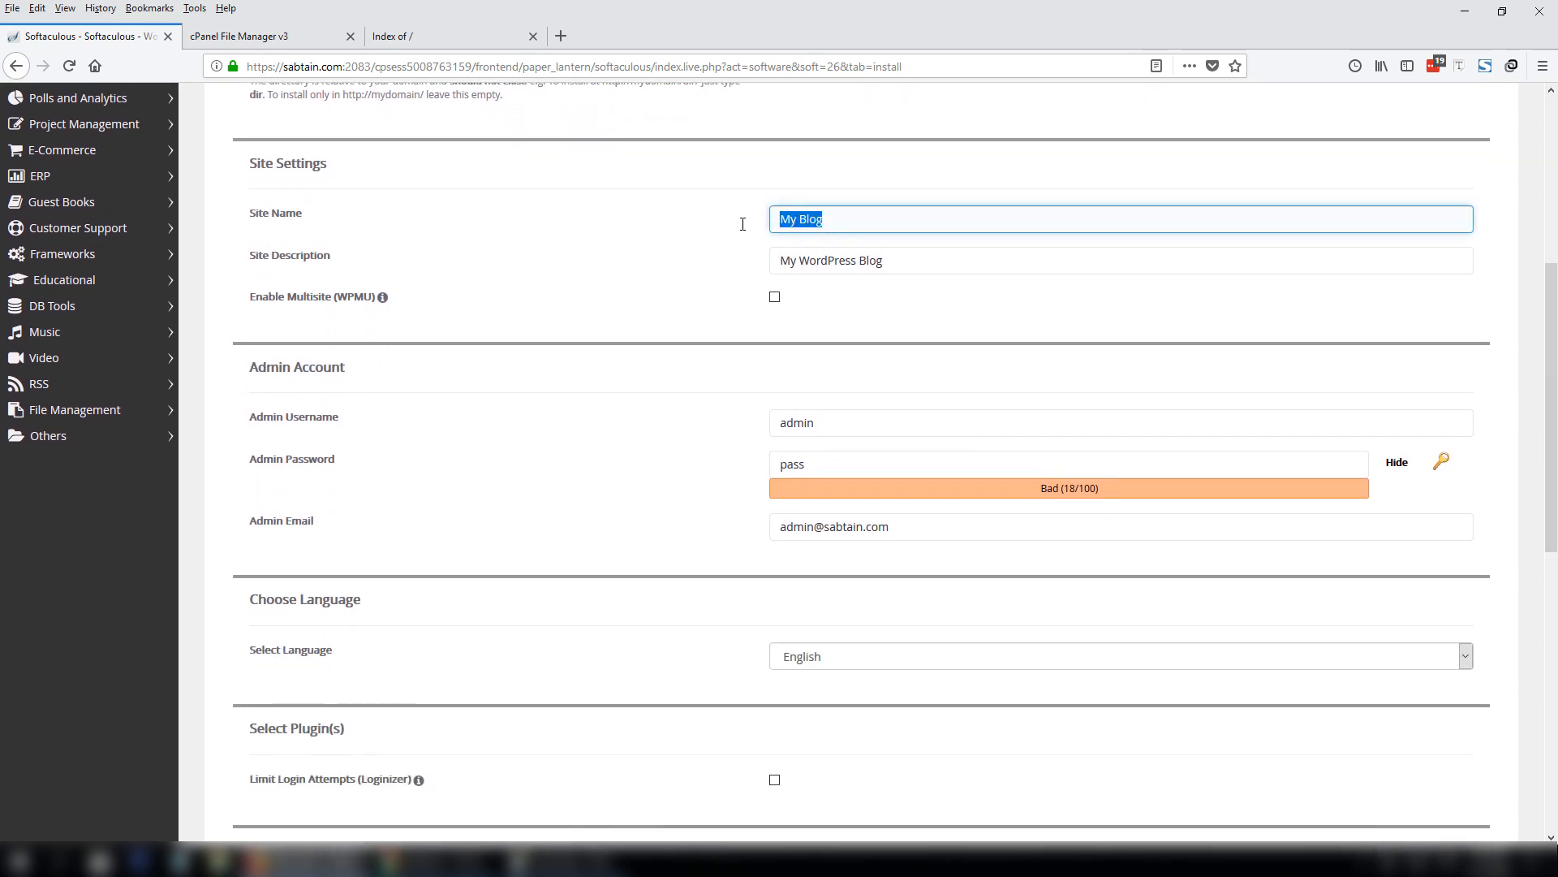
{"action": "type", "text": "Sabtain Ali Salee"}
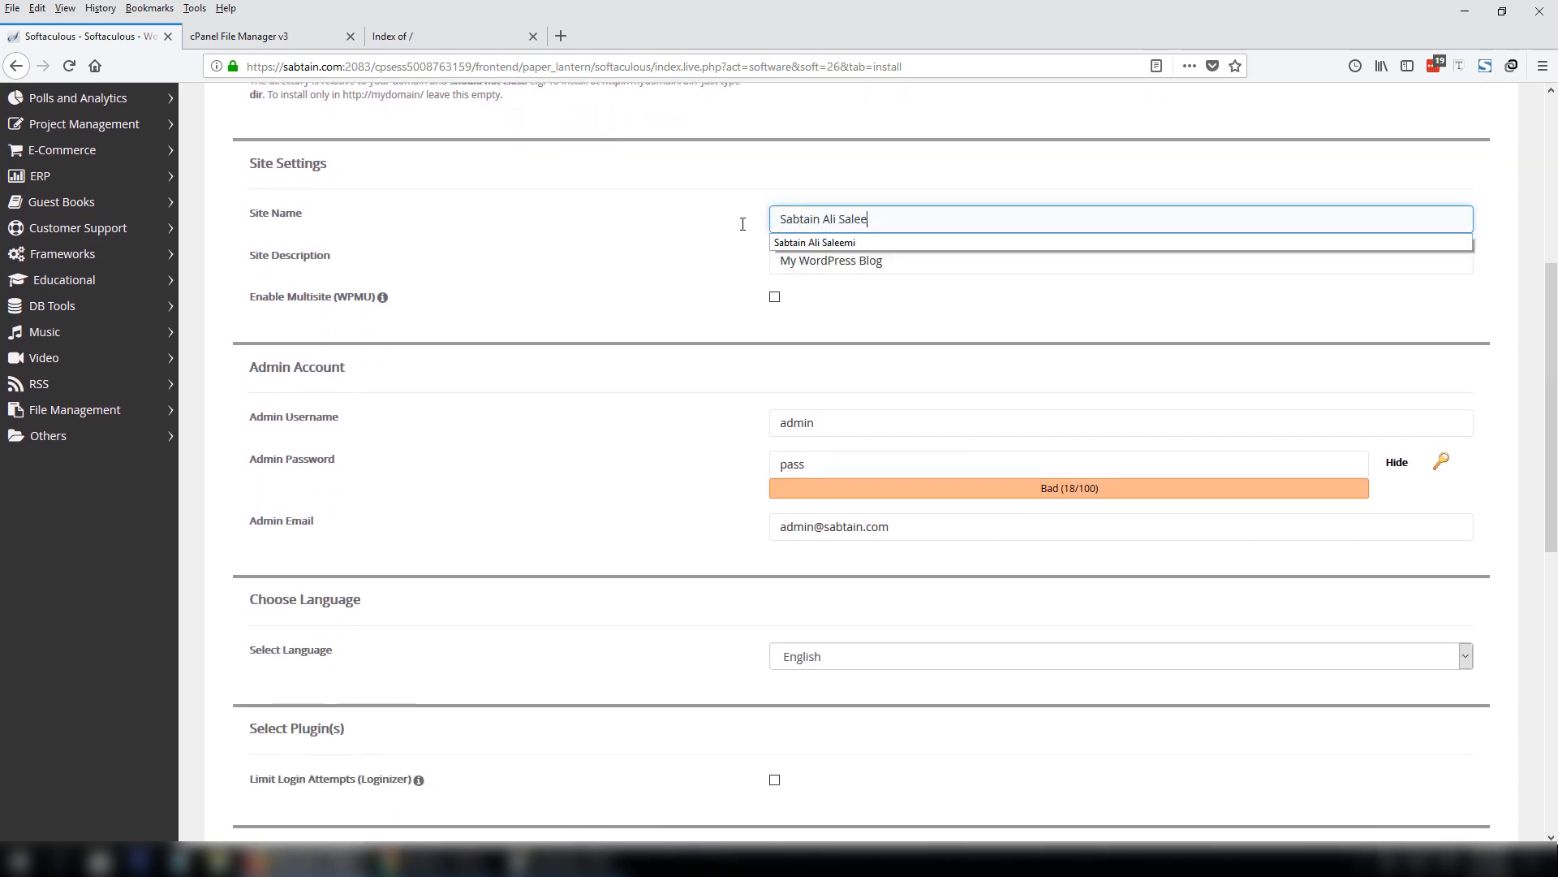
{"action": "type", "text": "mi"}
{"action": "key", "text": "Tab"}
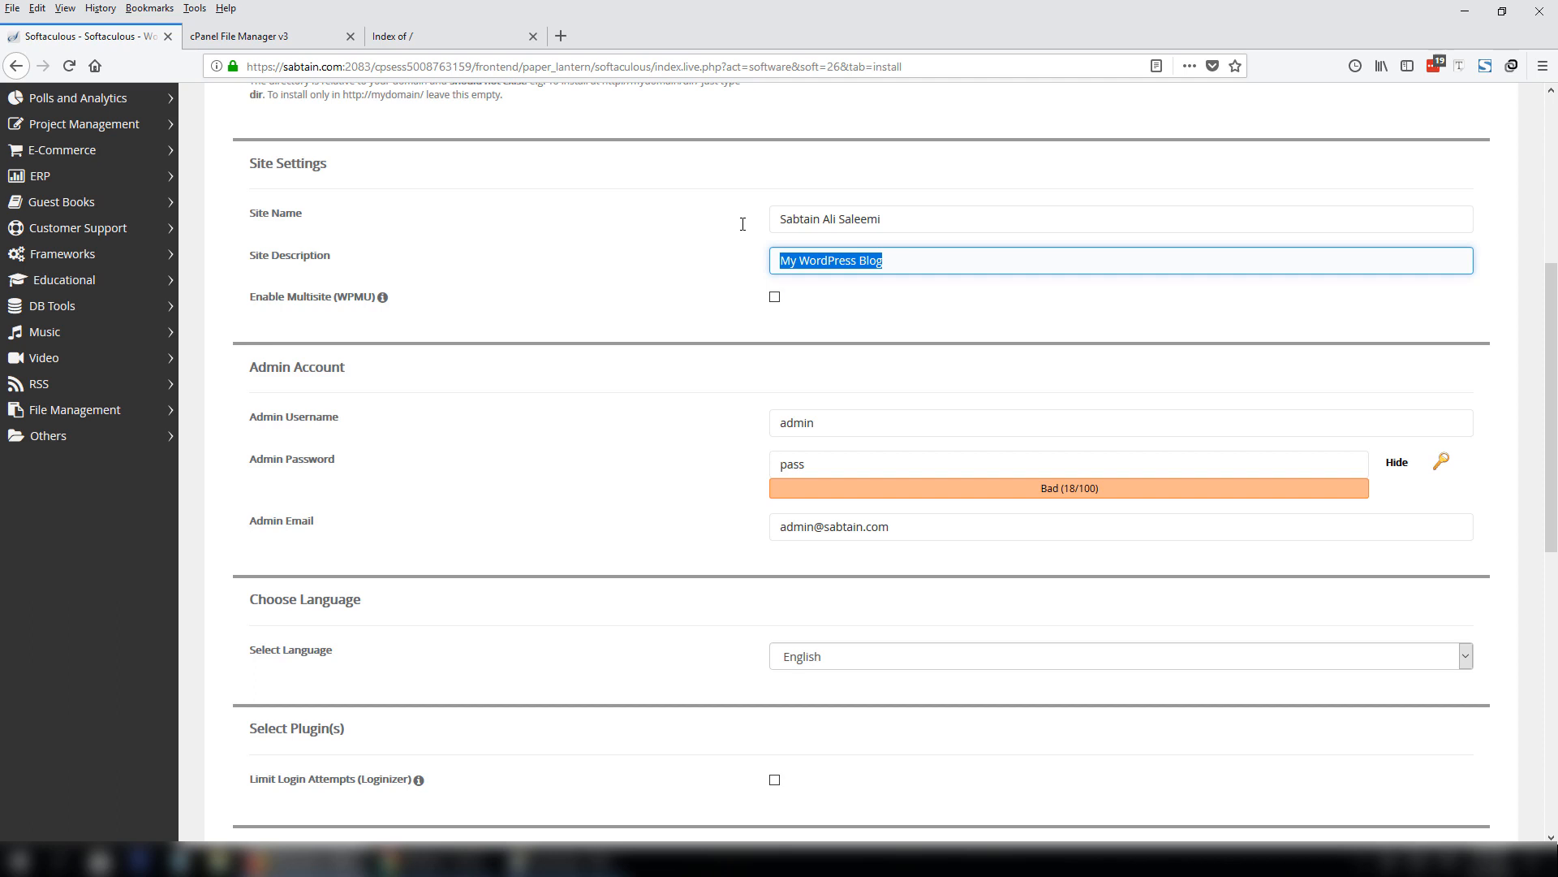
{"action": "type", "text": "Wordpress"}
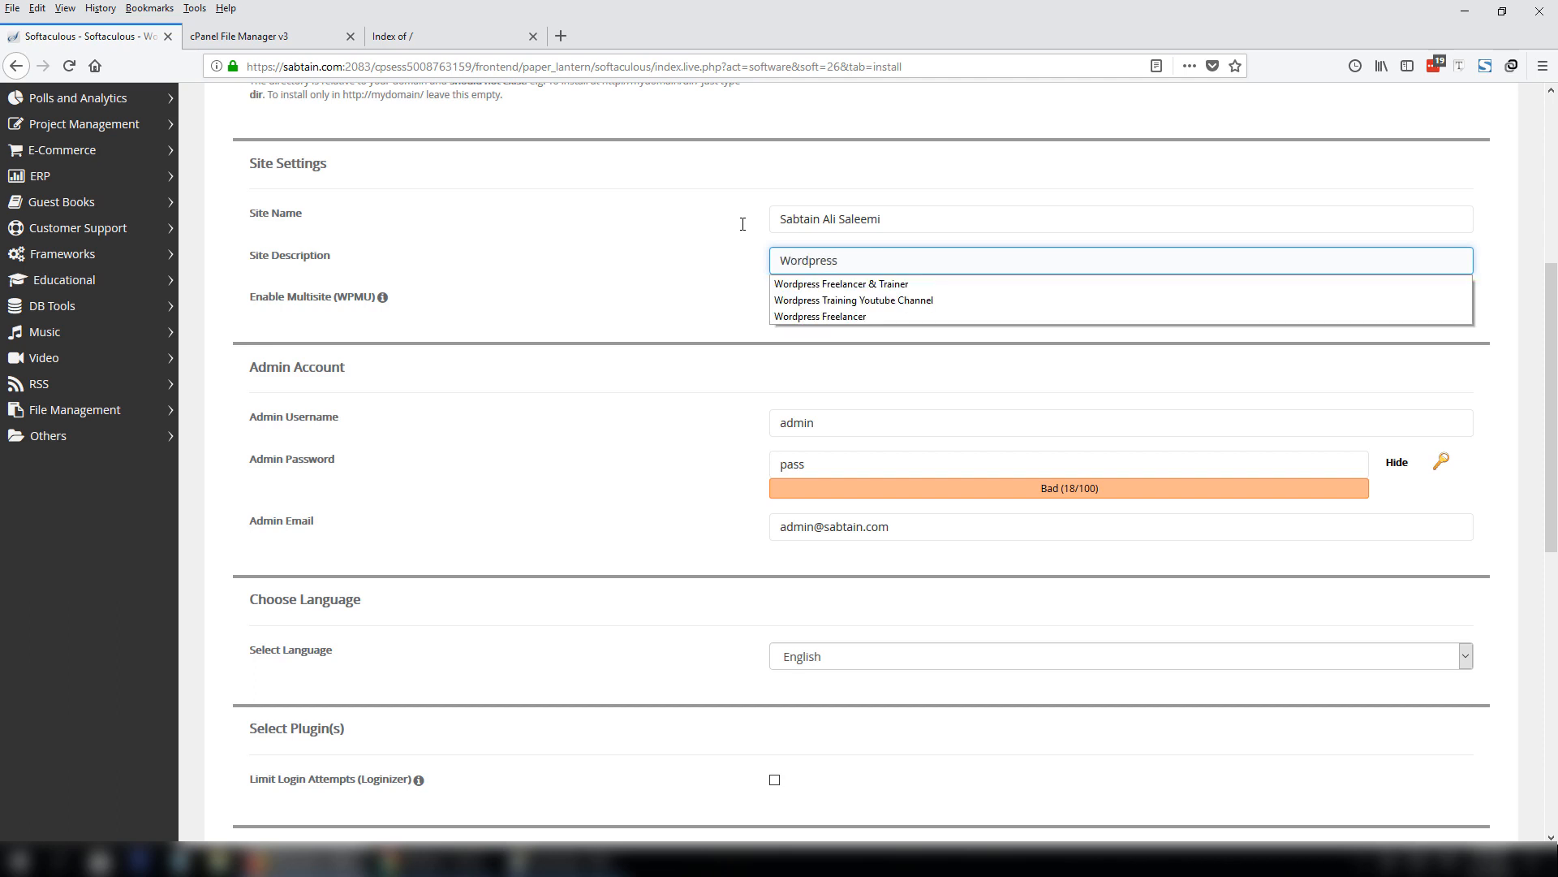
{"action": "key", "text": "Down"}
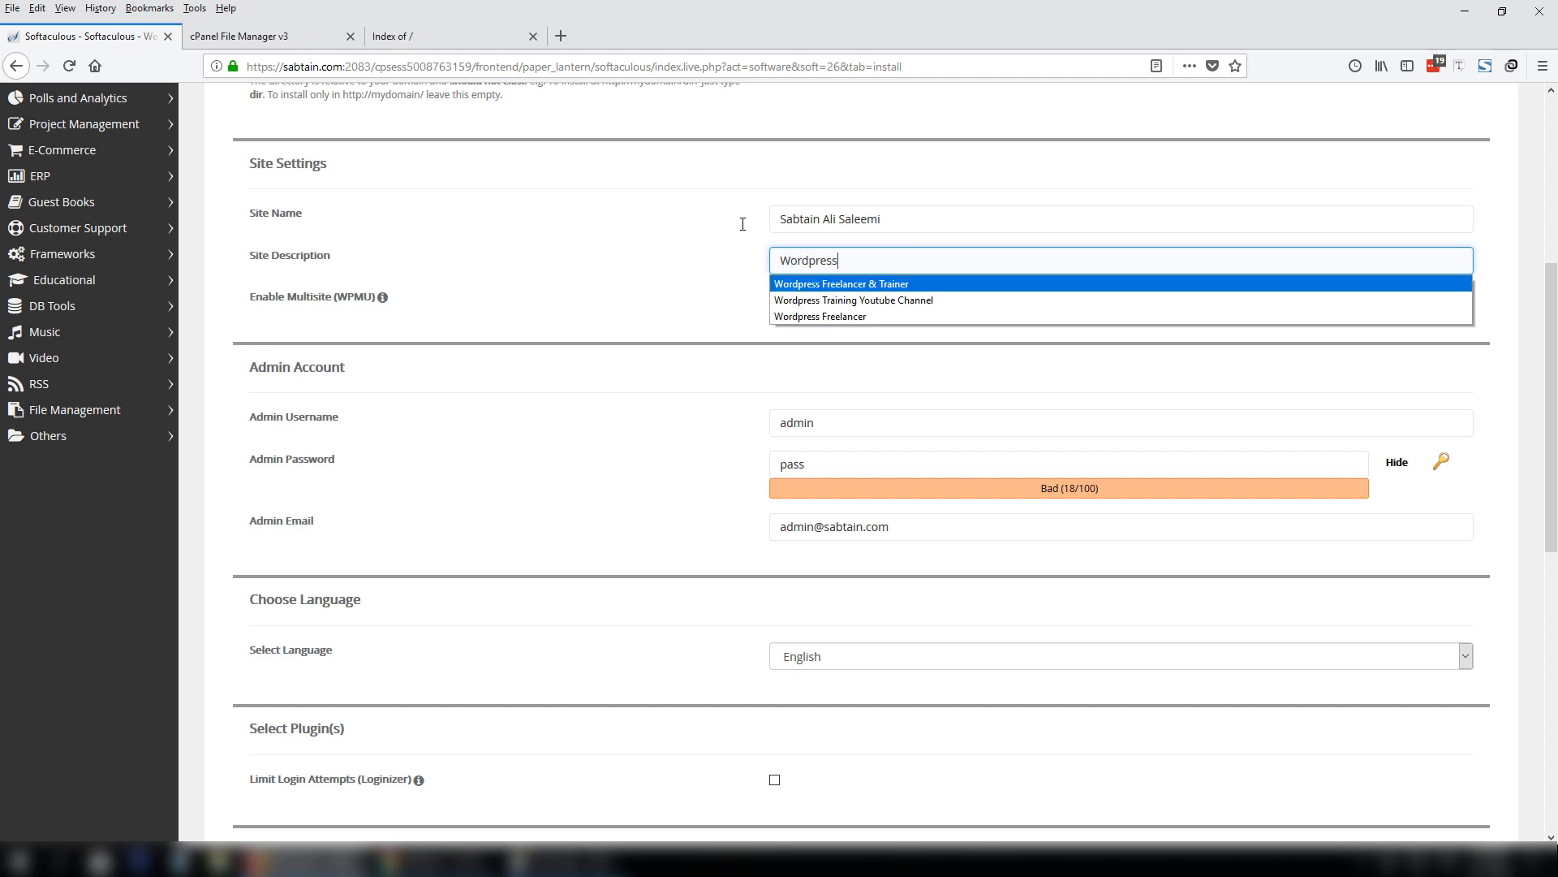
{"action": "key", "text": "Return"}
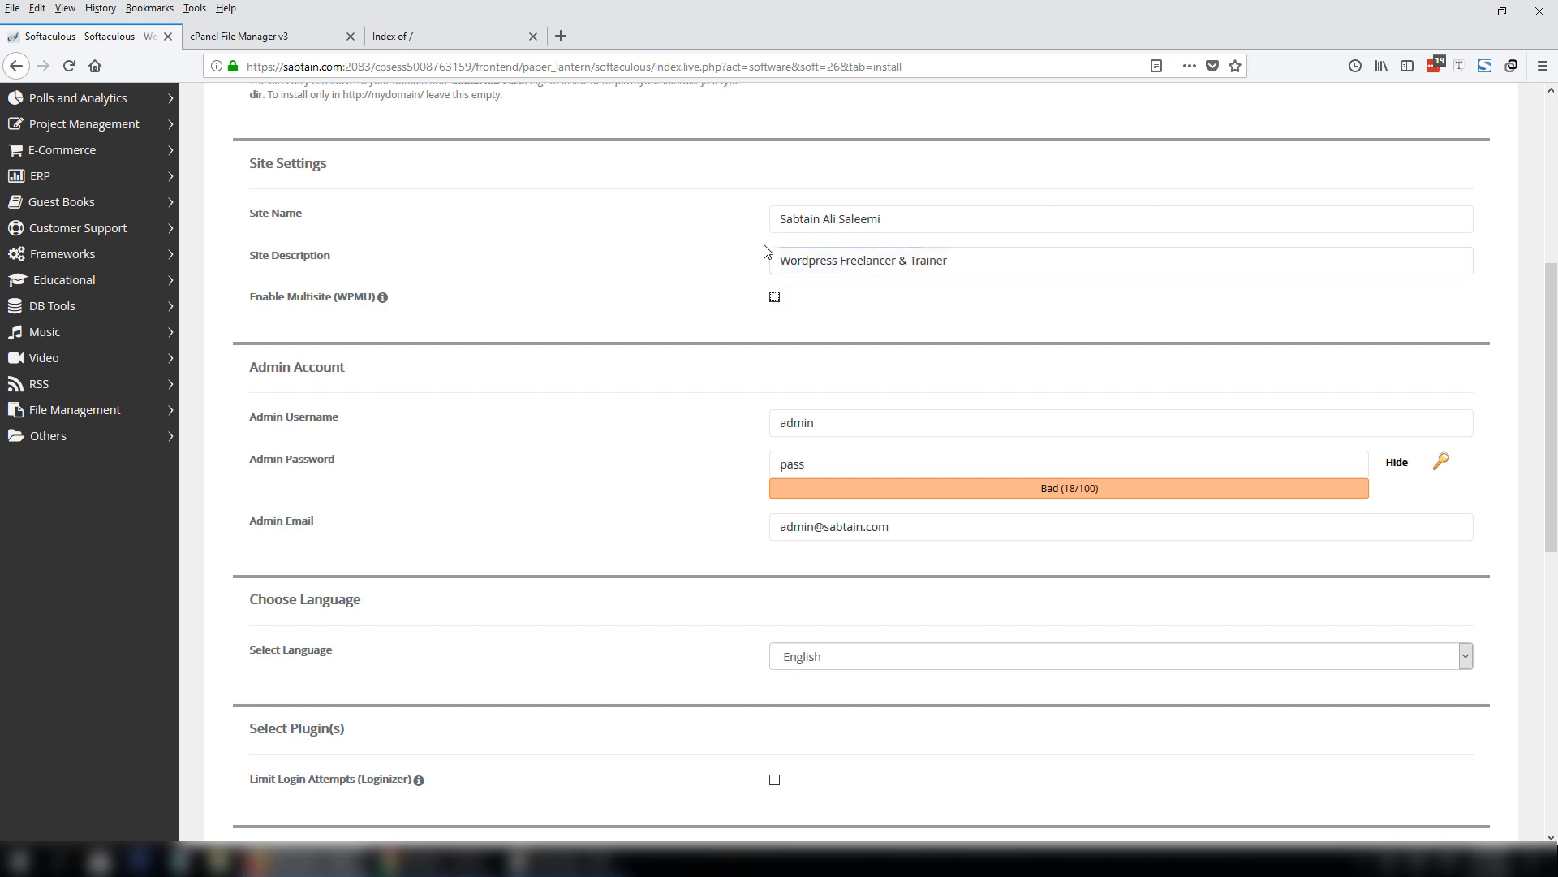
{"action": "left_click", "coordinate": [925, 219]}
{"action": "scroll", "coordinate": [1020, 314], "scroll_direction": "down", "scroll_amount": 3}
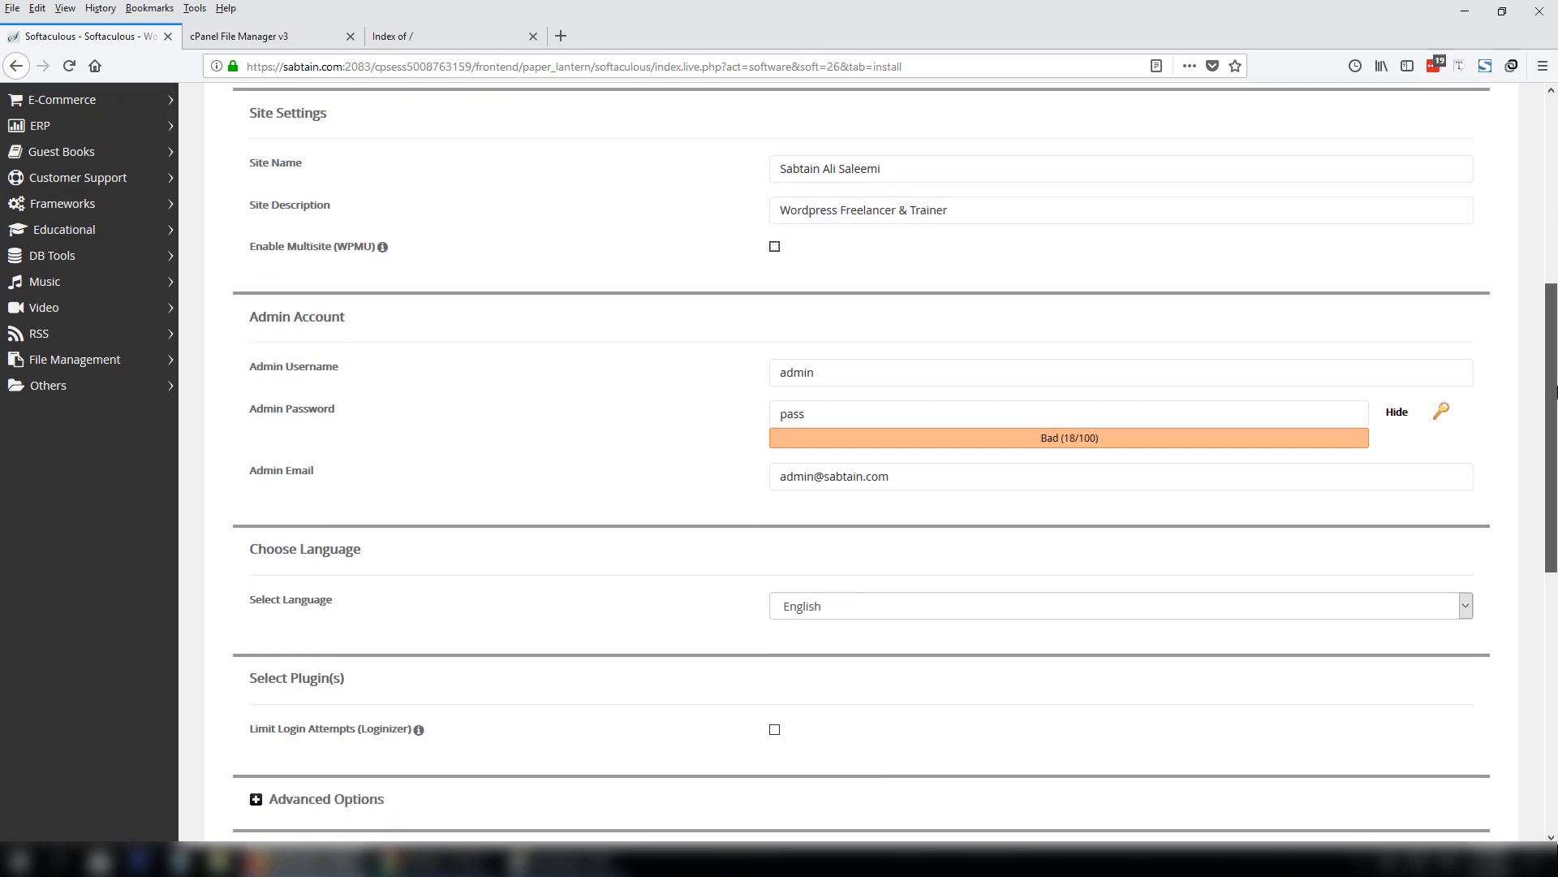
Set the admin username and enter a masked admin password rated Good.
{"action": "left_click", "coordinate": [836, 259]}
{"action": "double_click", "coordinate": [836, 259]}
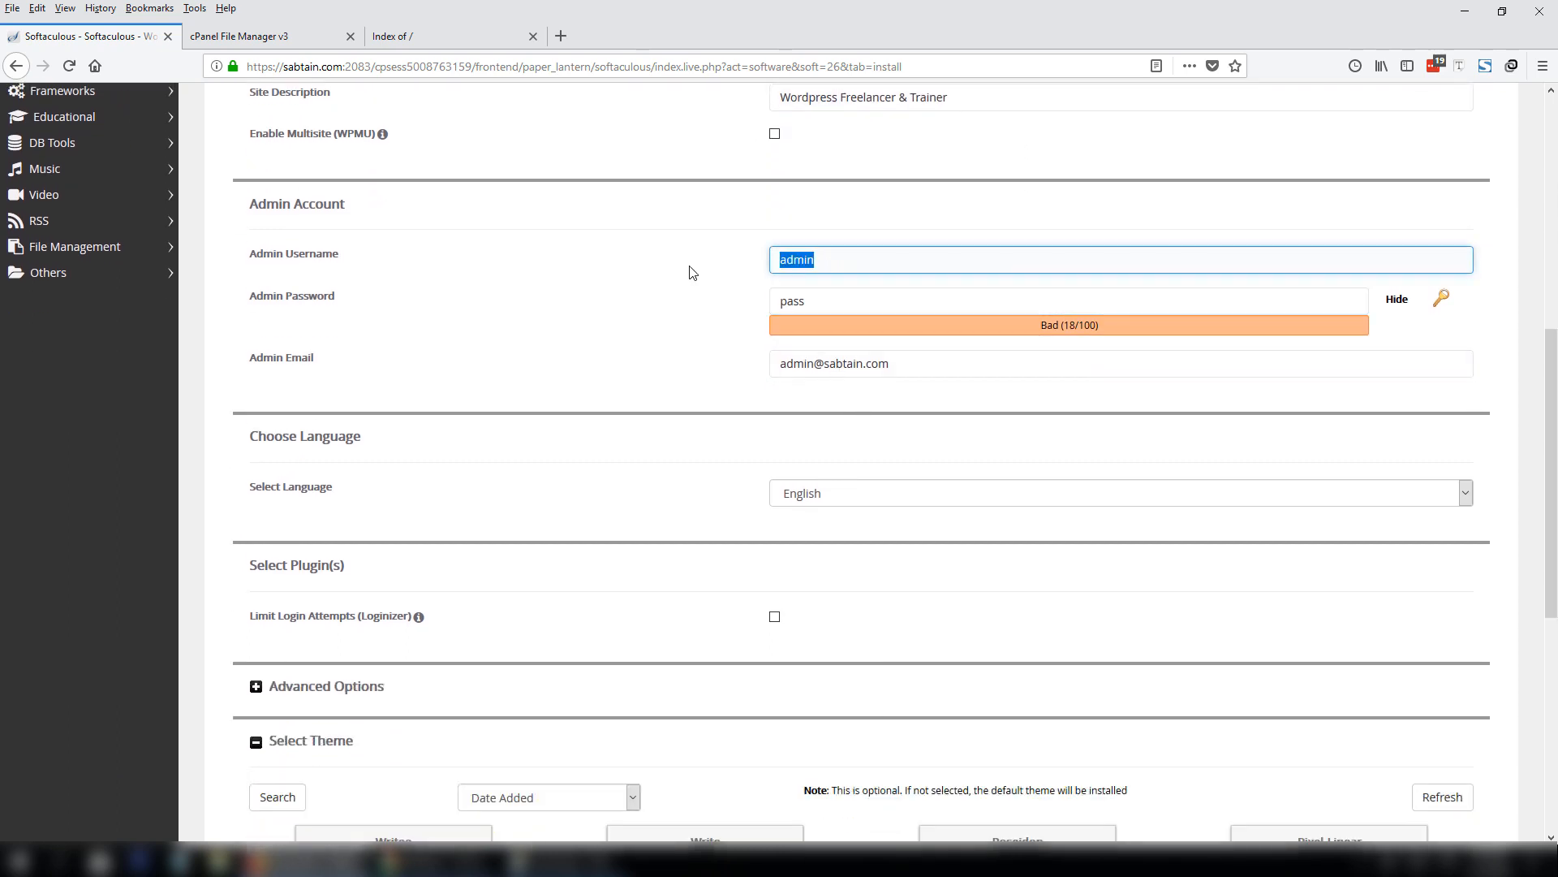
{"action": "type", "text": "sabtain"}
{"action": "double_click", "coordinate": [865, 301]}
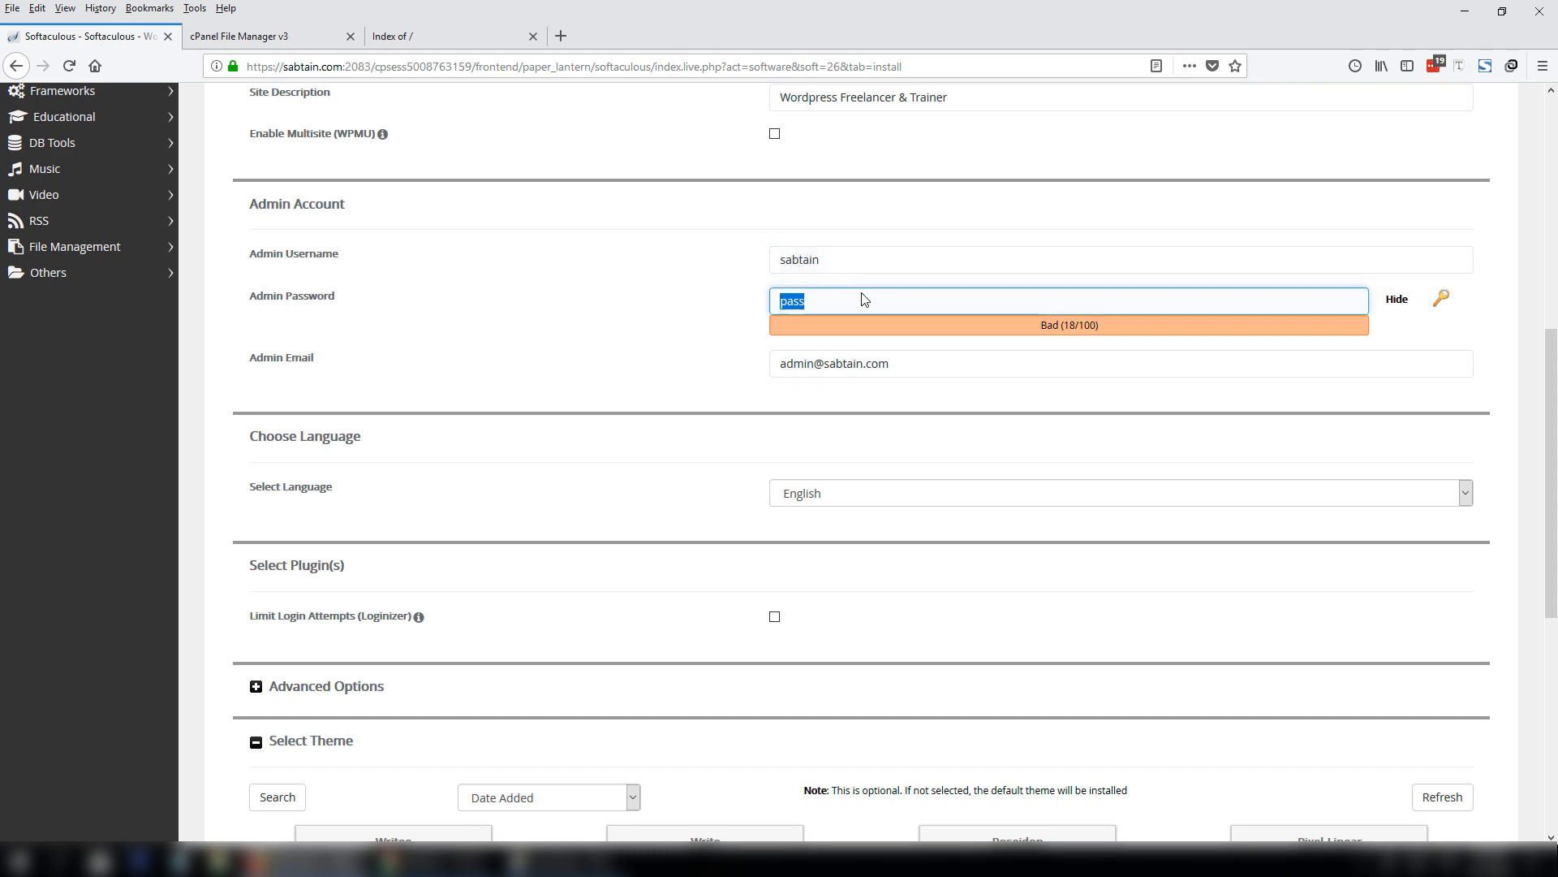
{"action": "type", "text": "asdfasdfasdfasdf"}
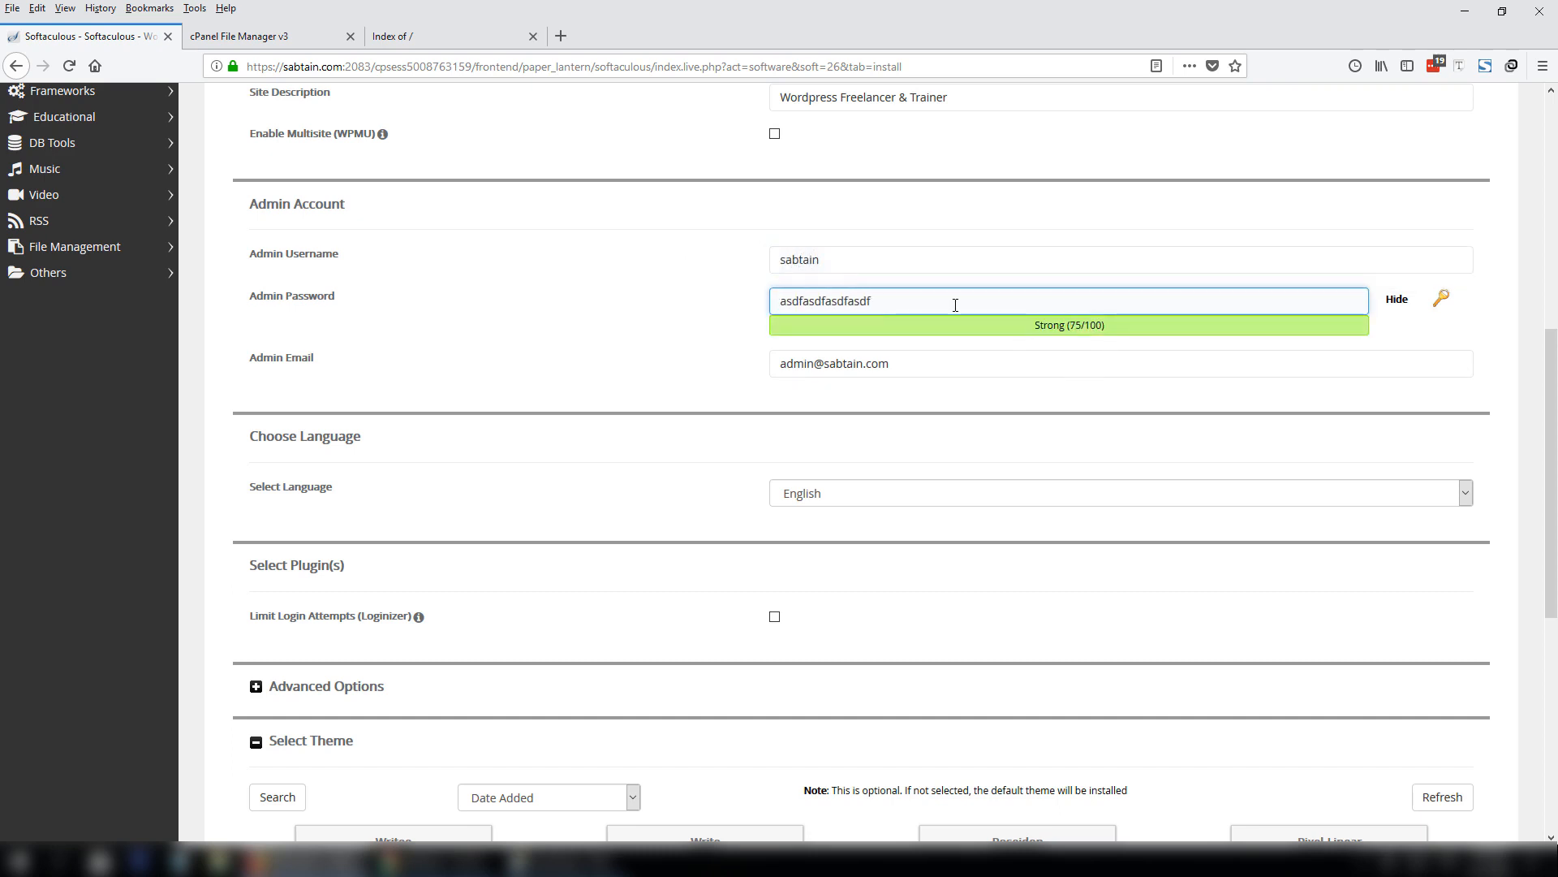
{"action": "left_click_drag", "start_coordinate": [954, 303], "coordinate": [706, 297]}
{"action": "key", "text": "BackSpace"}
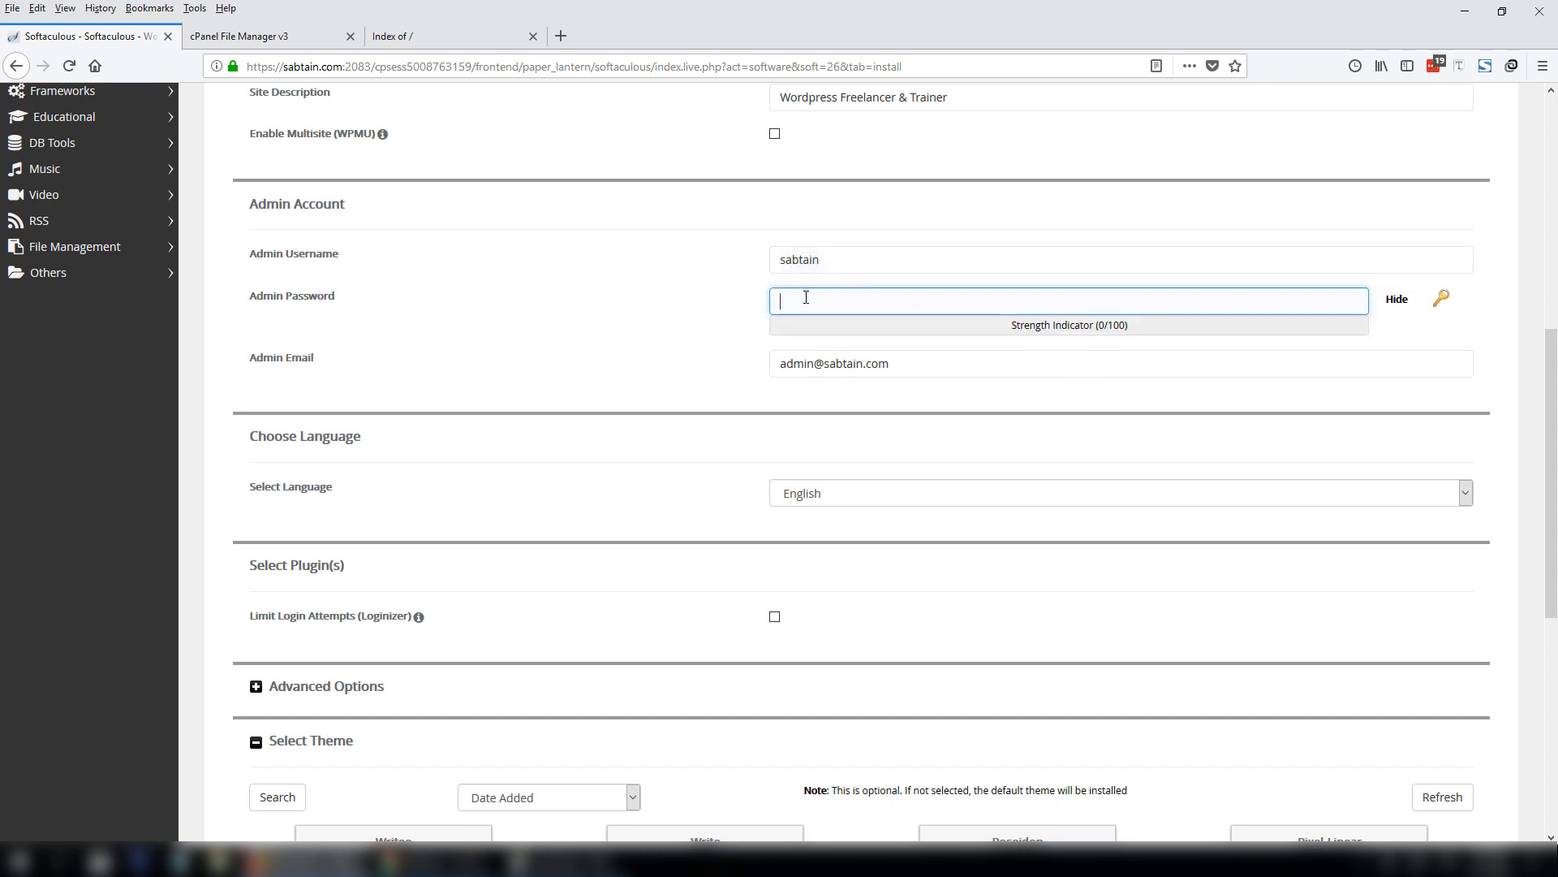
{"action": "left_click", "coordinate": [1395, 300]}
{"action": "type", "text": "••••••••••"}
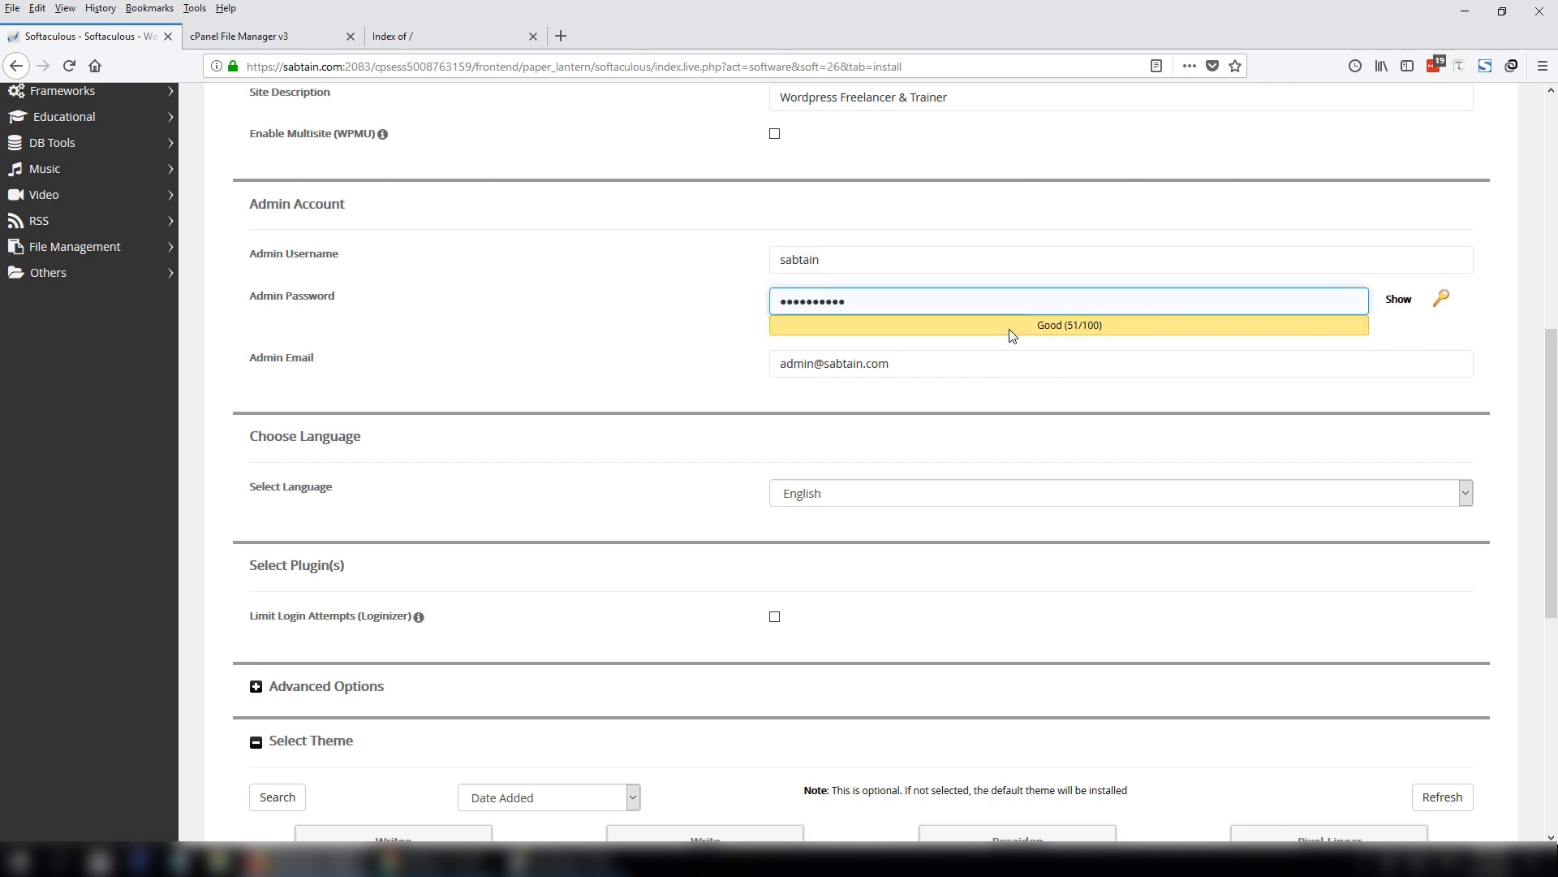
Fill in the admin e-mail from the suggestions and scroll to the theme and Install section.
{"action": "key", "text": "Tab"}
{"action": "type", "text": "sa"}
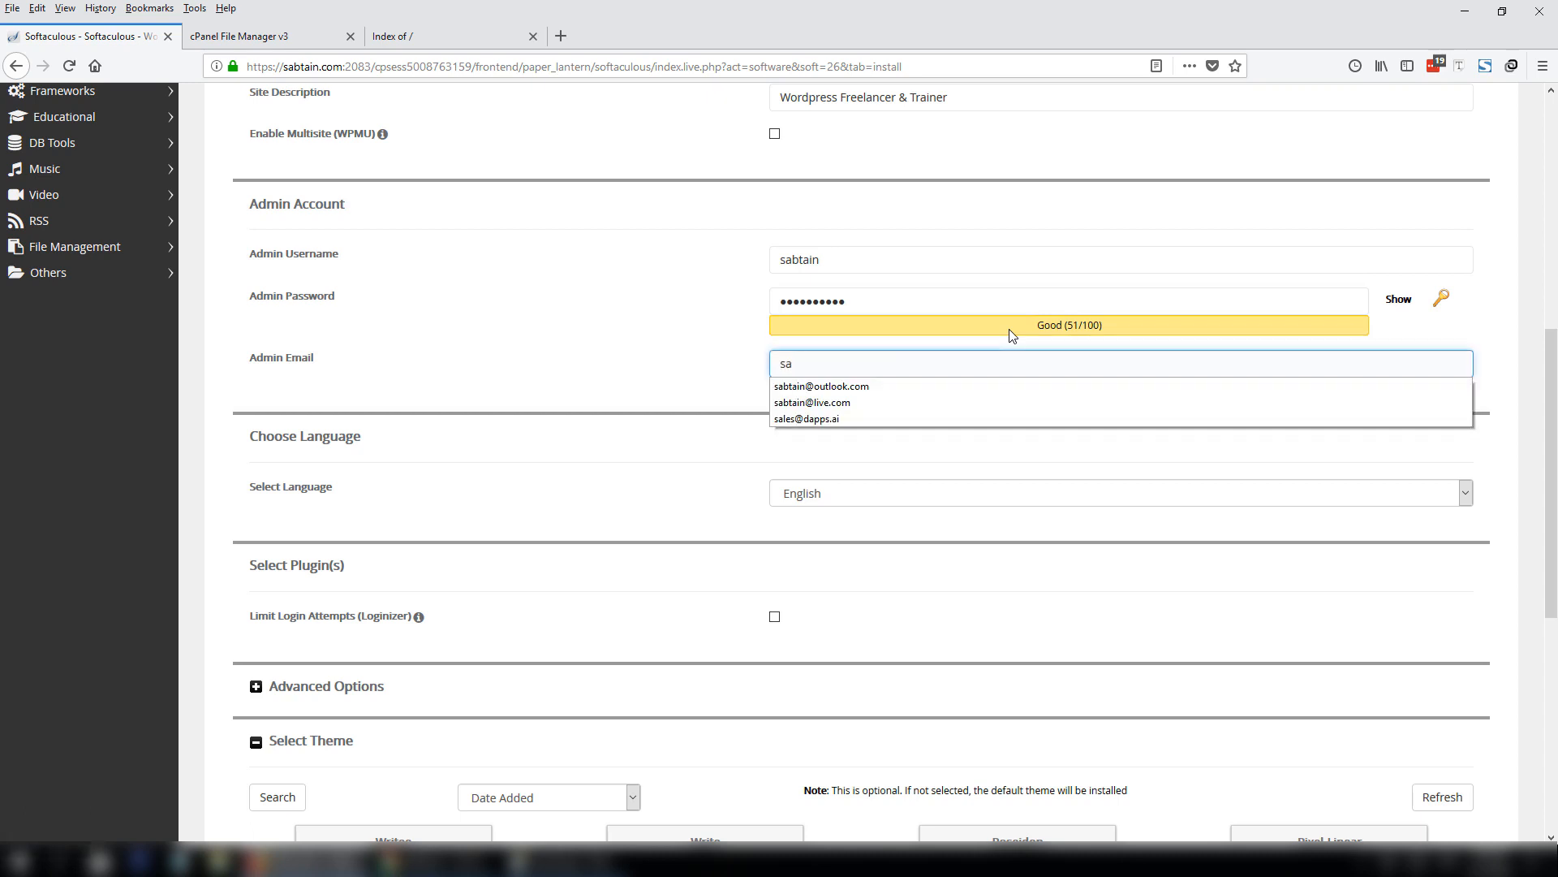
{"action": "key", "text": "Down"}
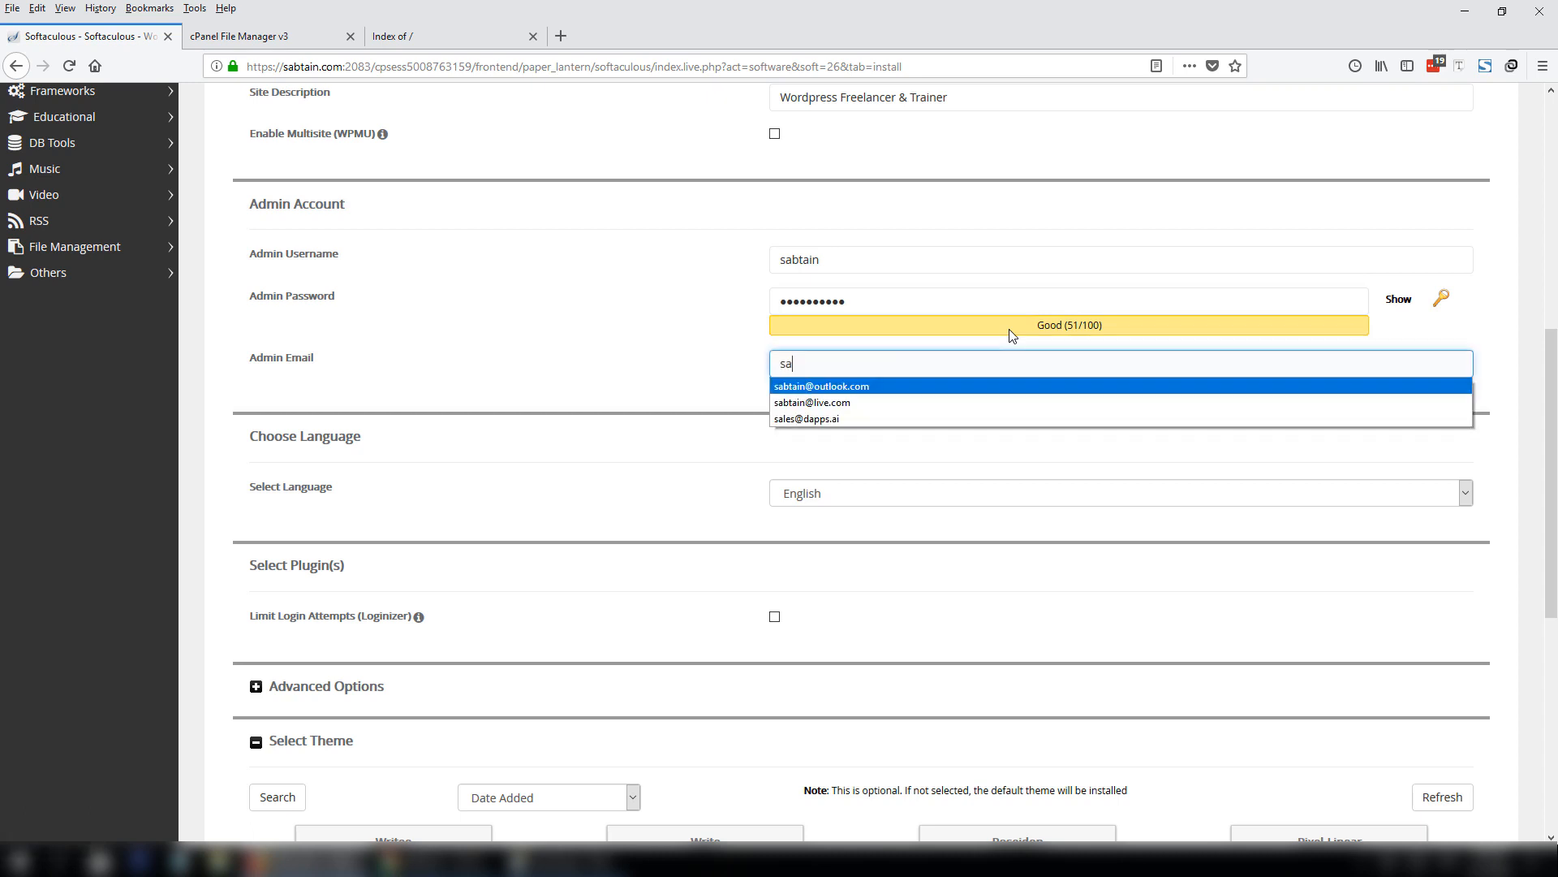
{"action": "key", "text": "Tab"}
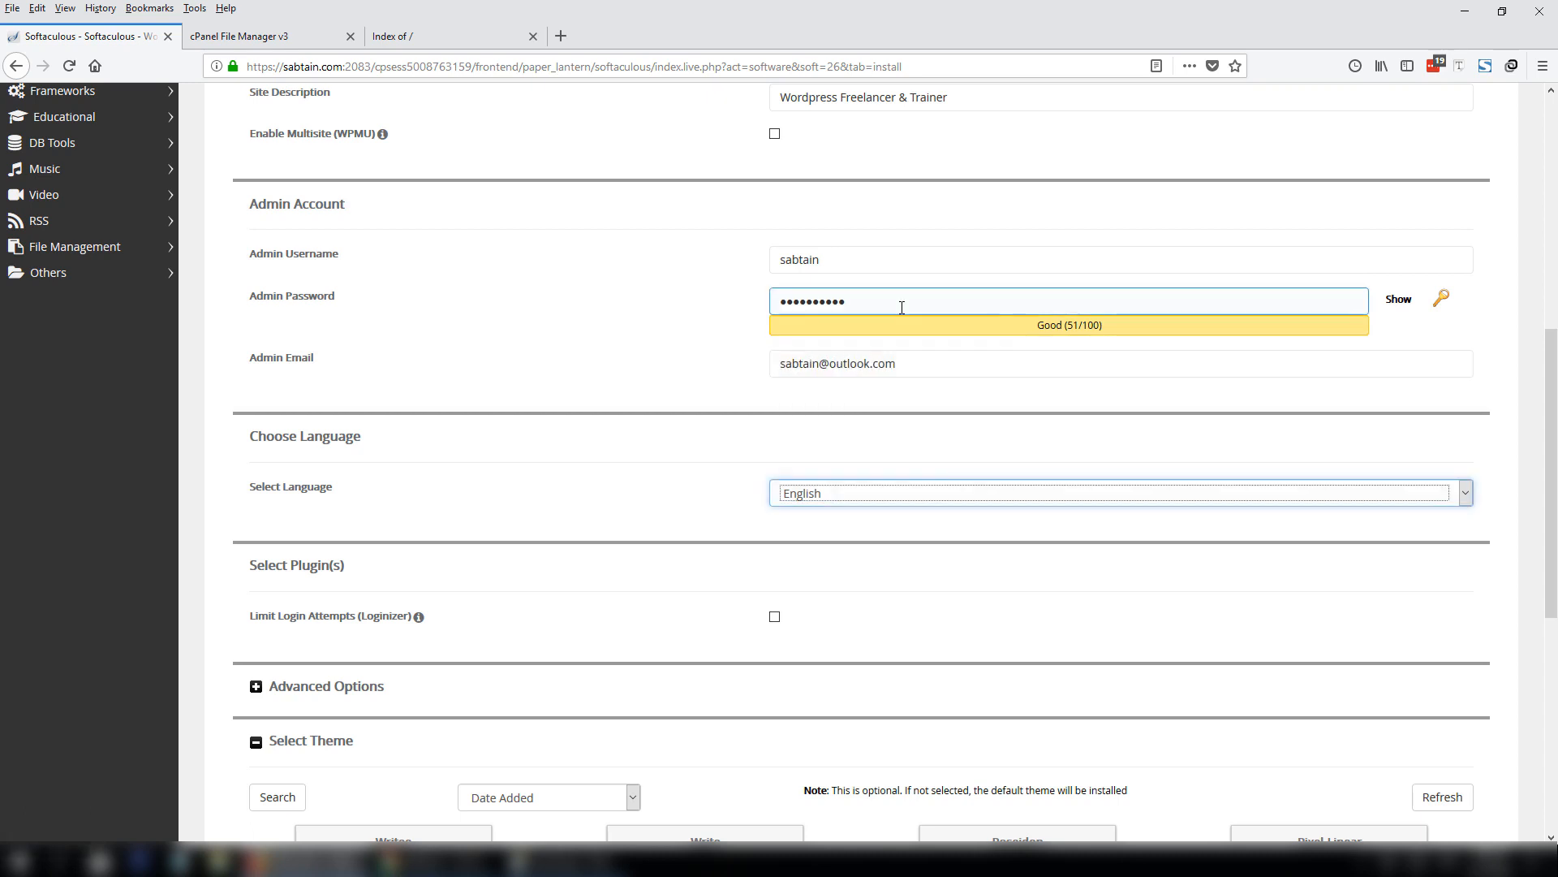
{"action": "left_click_drag", "start_coordinate": [934, 362], "coordinate": [716, 364]}
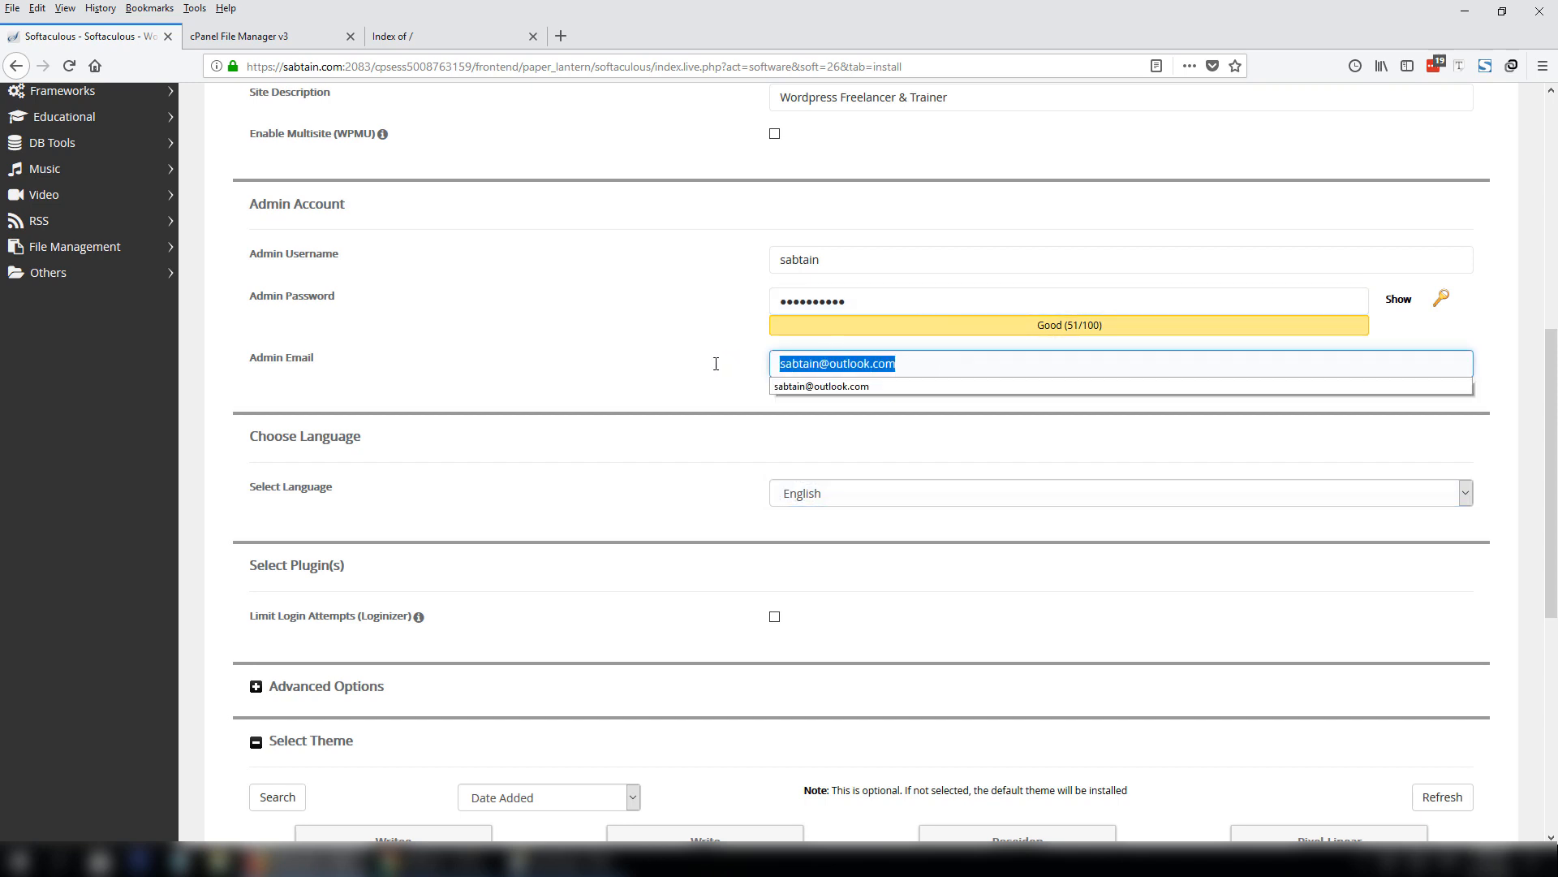
{"action": "left_click", "coordinate": [995, 362]}
{"action": "left_click_drag", "start_coordinate": [995, 362], "coordinate": [626, 362]}
{"action": "key", "text": "Escape"}
{"action": "left_click_drag", "start_coordinate": [1556, 457], "coordinate": [1556, 666]}
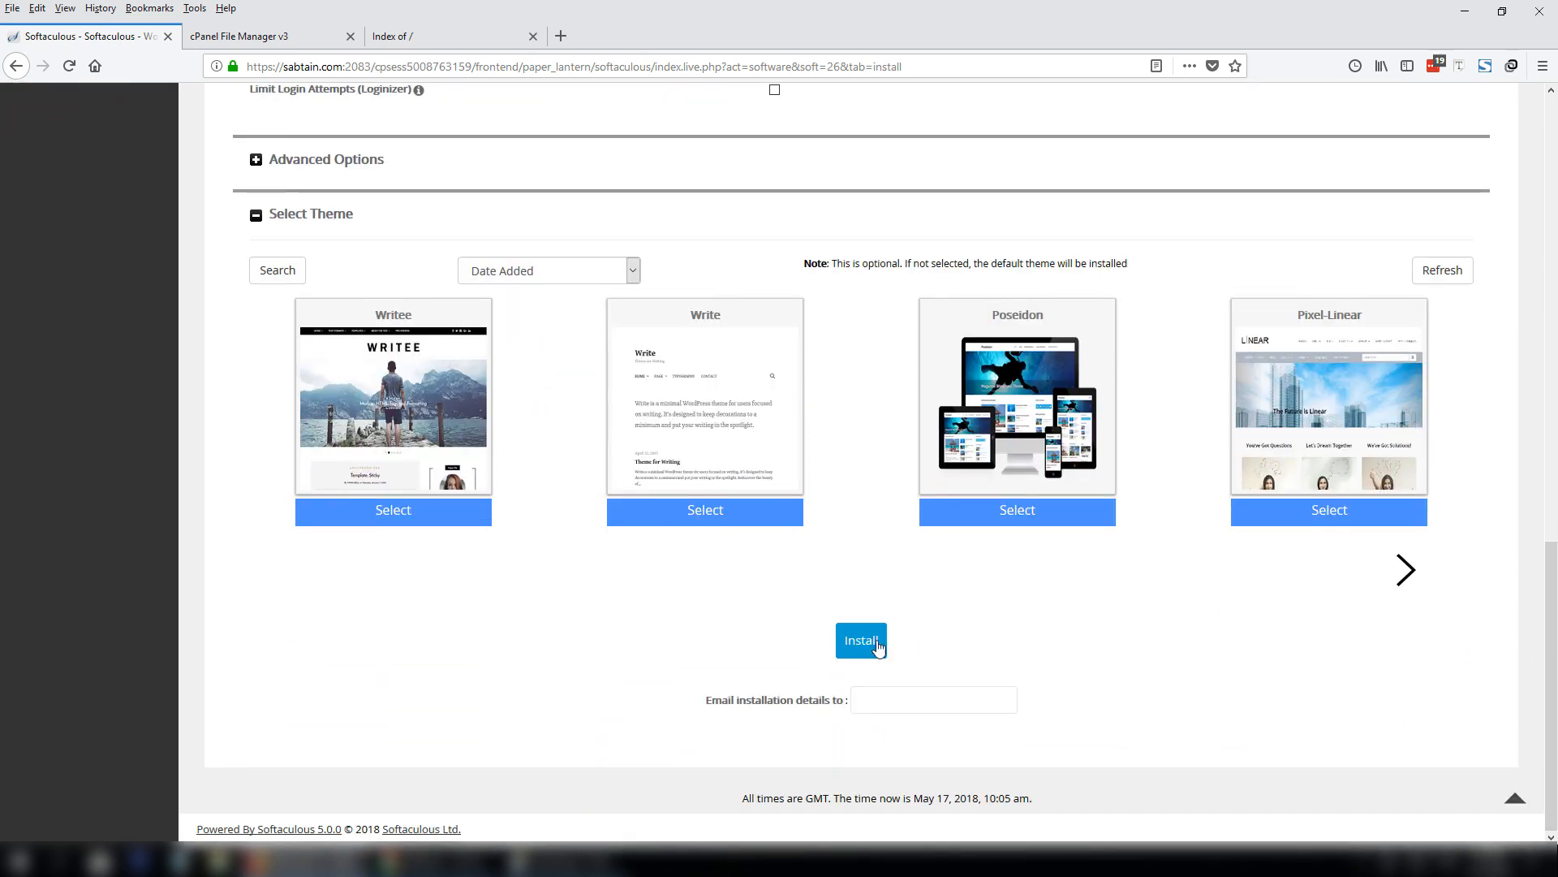
{"action": "left_click", "coordinate": [870, 647]}
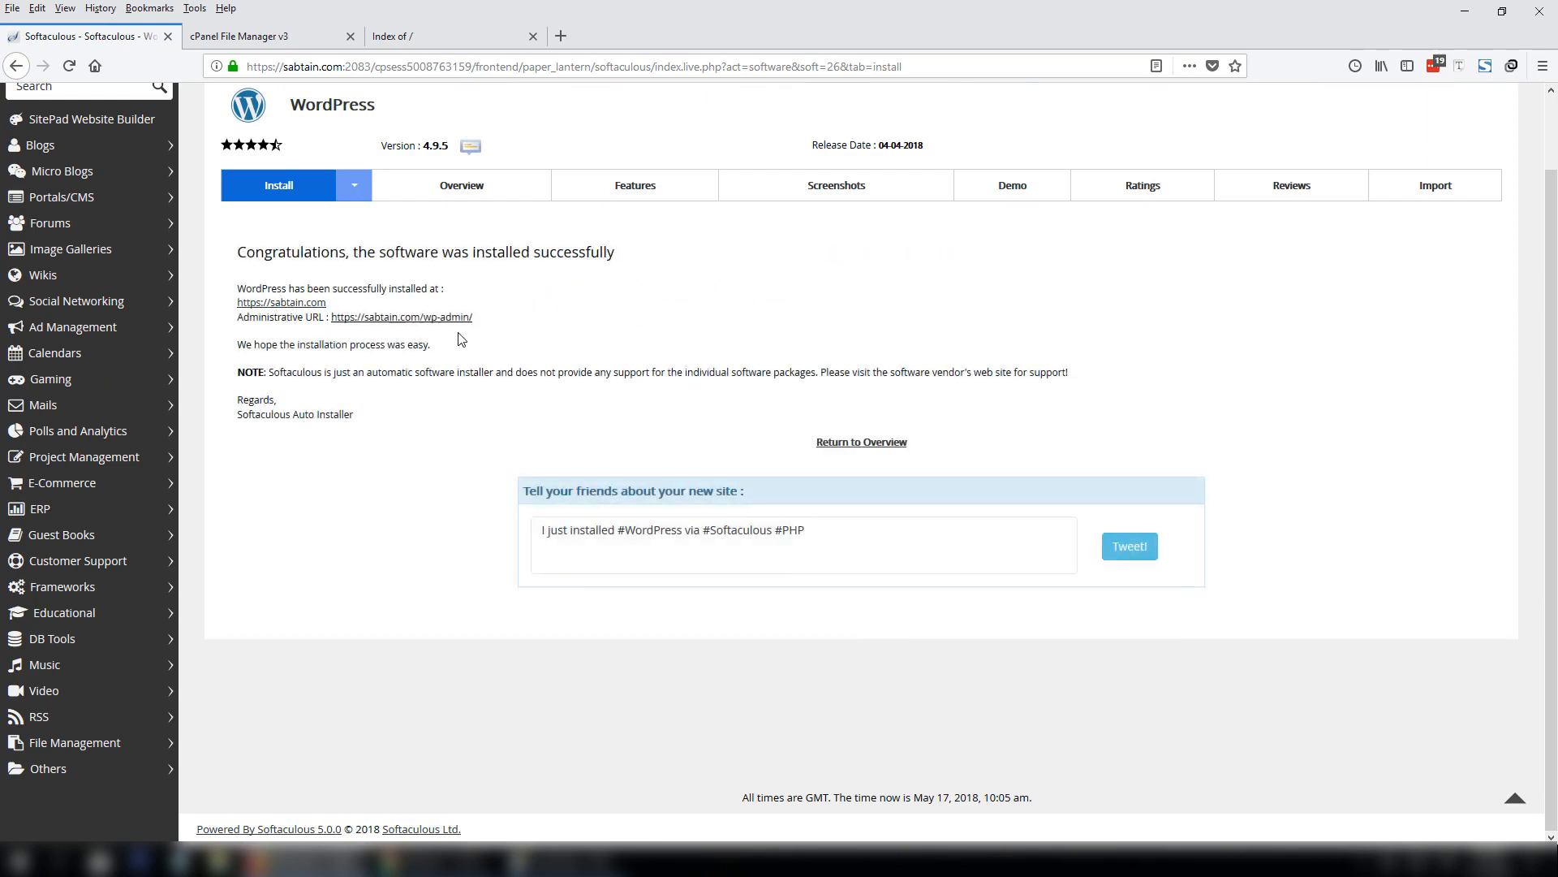
{"action": "left_click", "coordinate": [458, 42]}
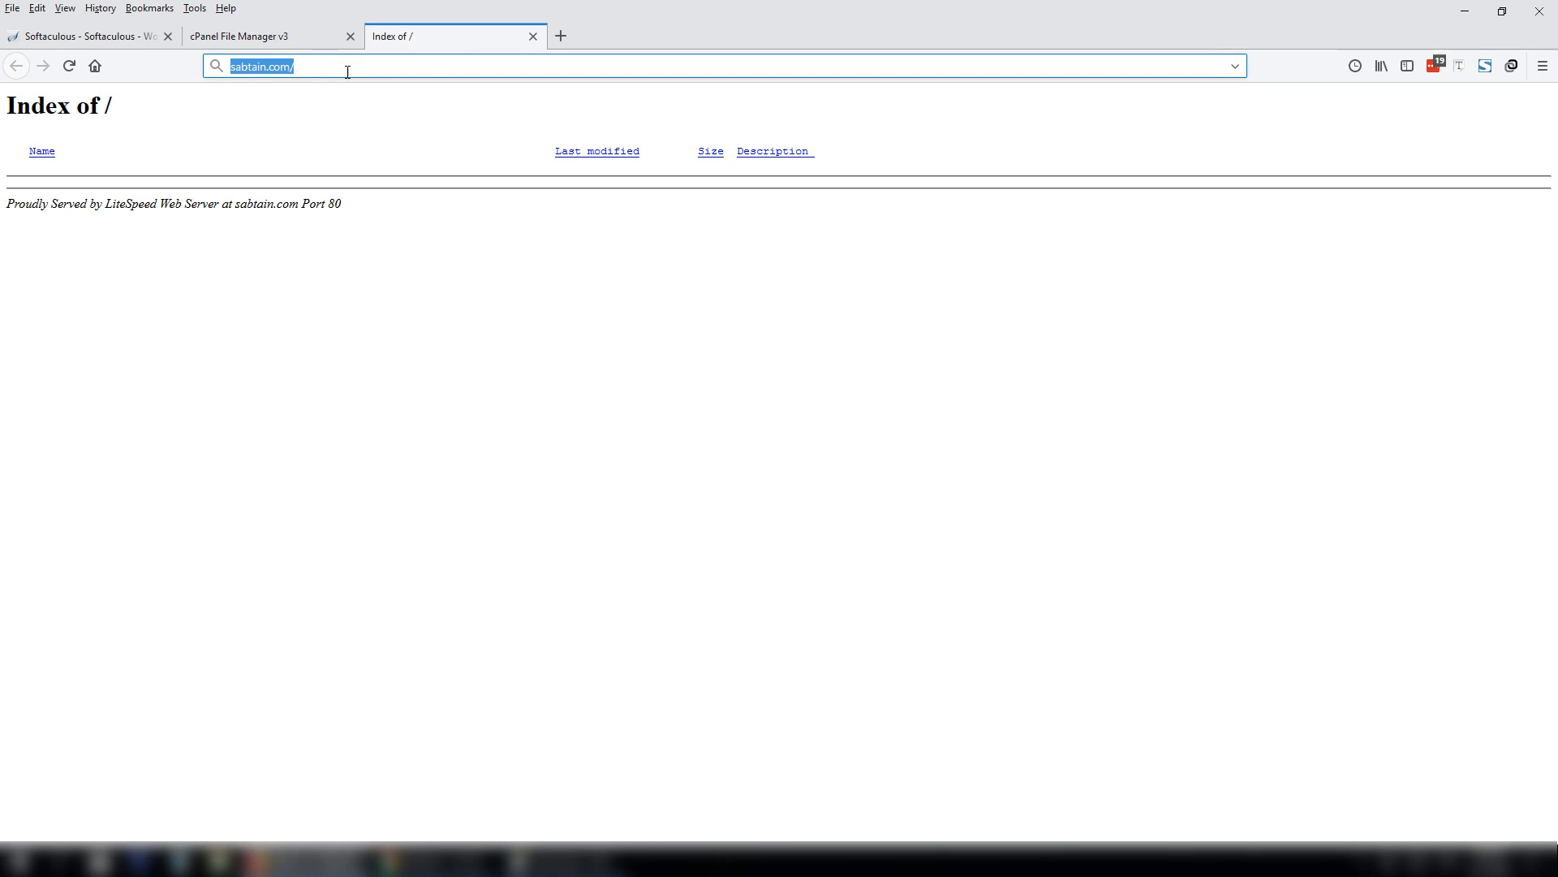
Reload sabtain.com to show the new WordPress site with its header image and Hello world! post.
{"action": "left_click", "coordinate": [347, 72]}
{"action": "key", "text": "Return"}
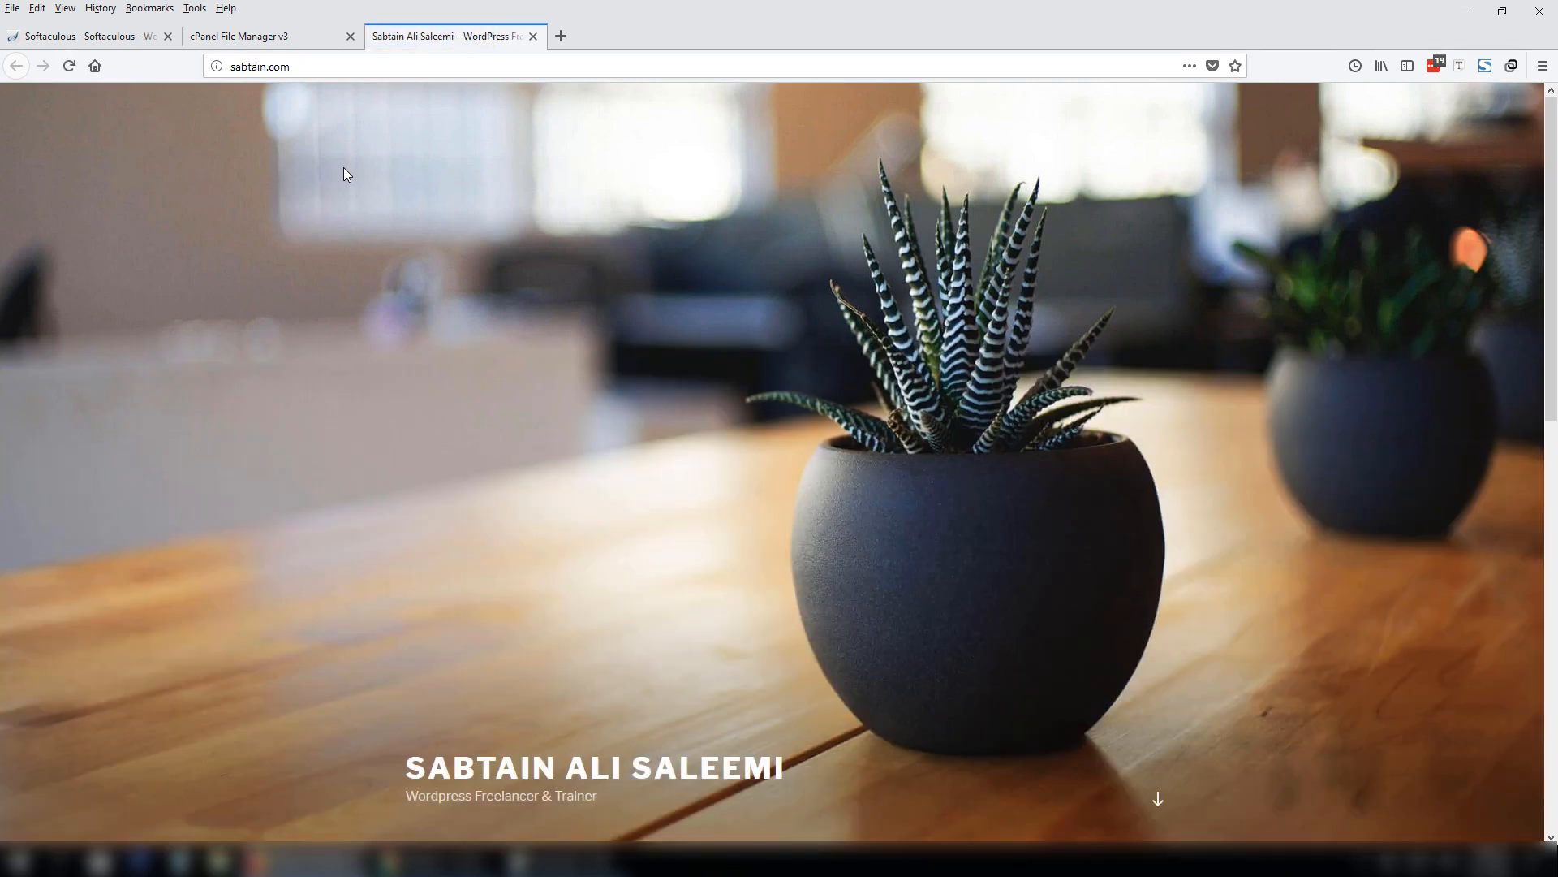
{"action": "scroll", "coordinate": [329, 137], "scroll_direction": "down", "scroll_amount": 10}
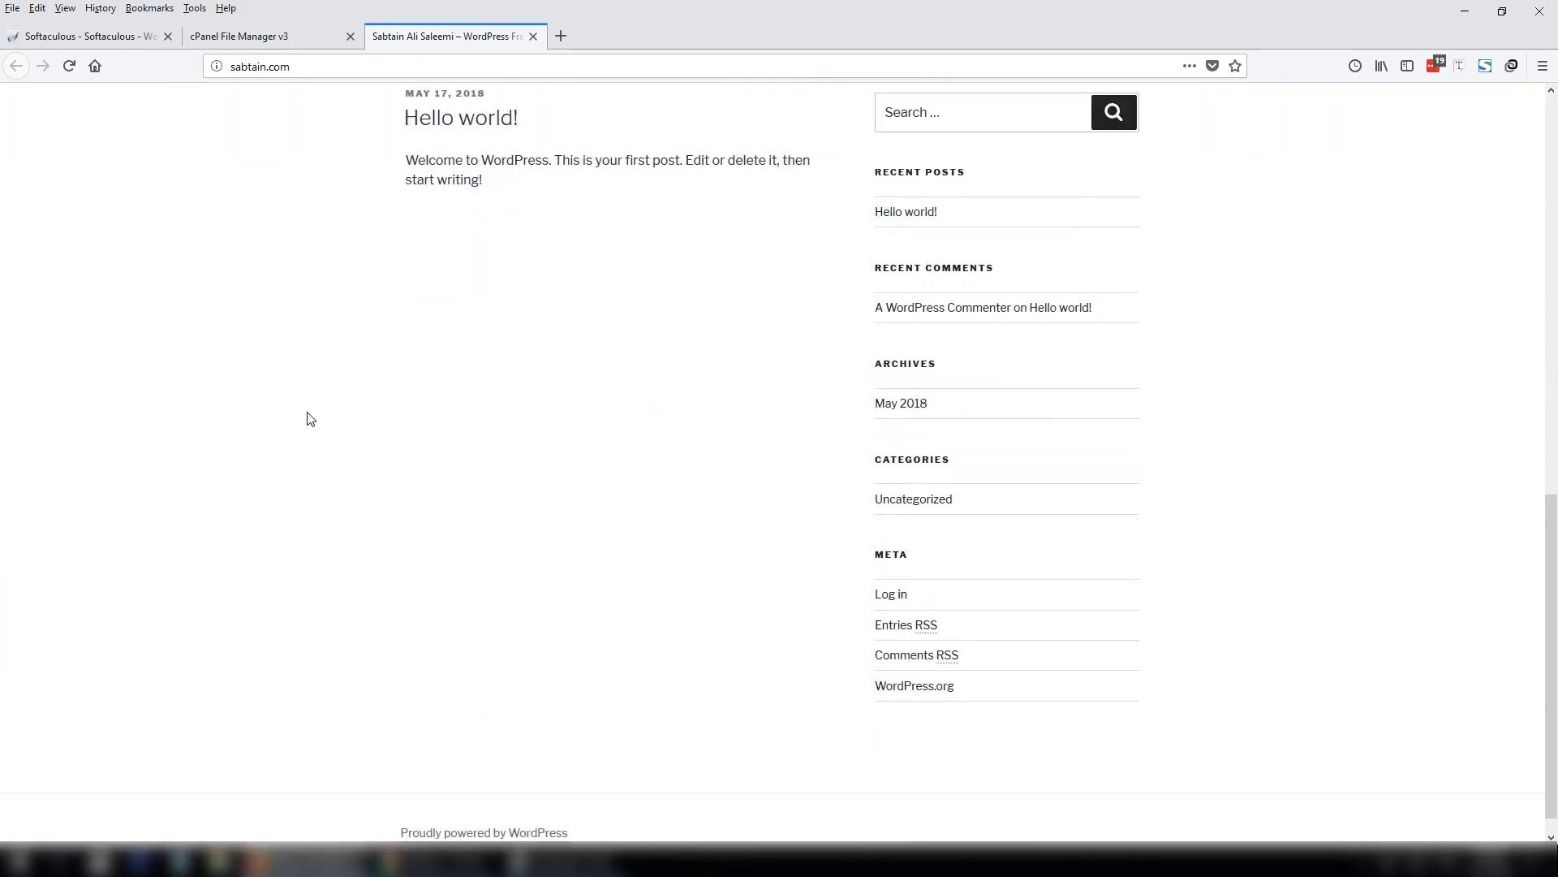
{"action": "scroll", "coordinate": [314, 812], "scroll_direction": "up", "scroll_amount": 10}
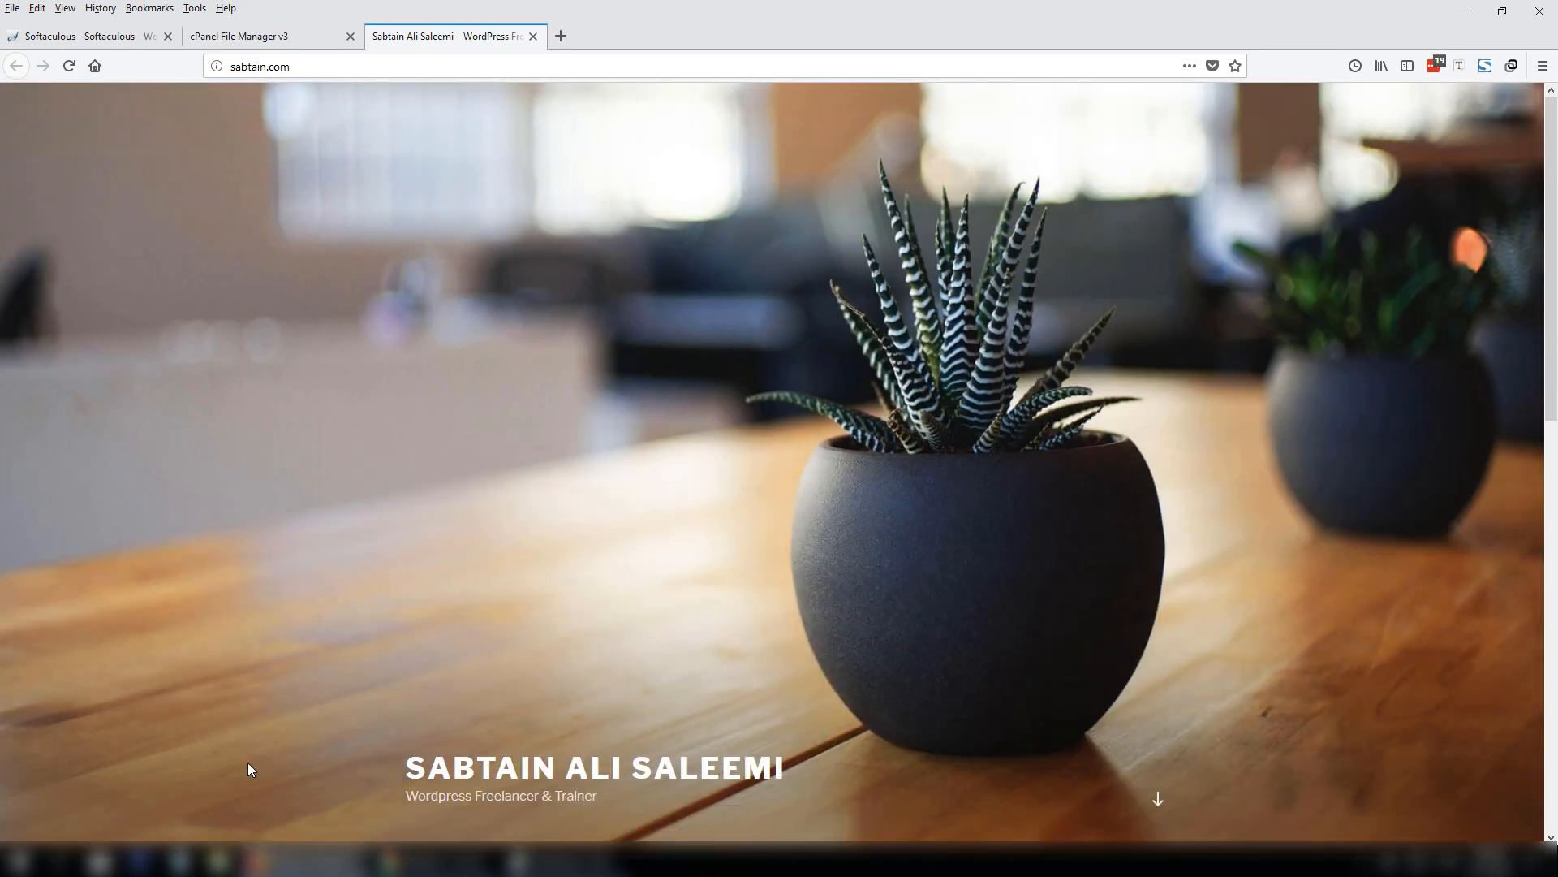
Draw red boxes around SERVER and the first CPANEL in the cpanel.png diagram.
{"action": "left_click", "coordinate": [540, 858]}
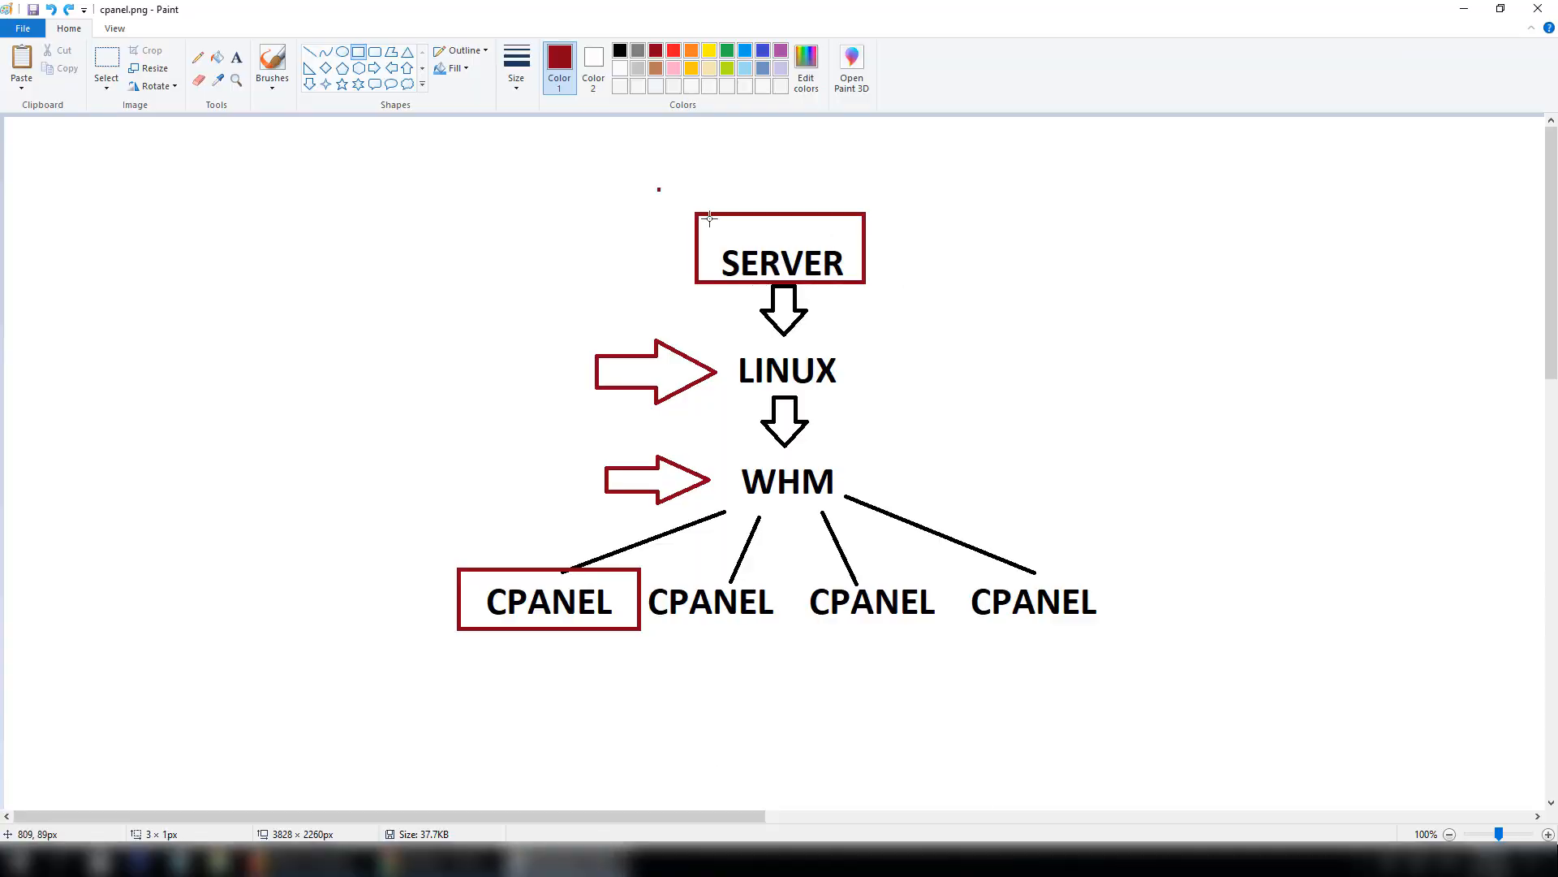
{"action": "left_click_drag", "start_coordinate": [659, 189], "coordinate": [946, 306]}
{"action": "left_click_drag", "start_coordinate": [406, 539], "coordinate": [642, 678]}
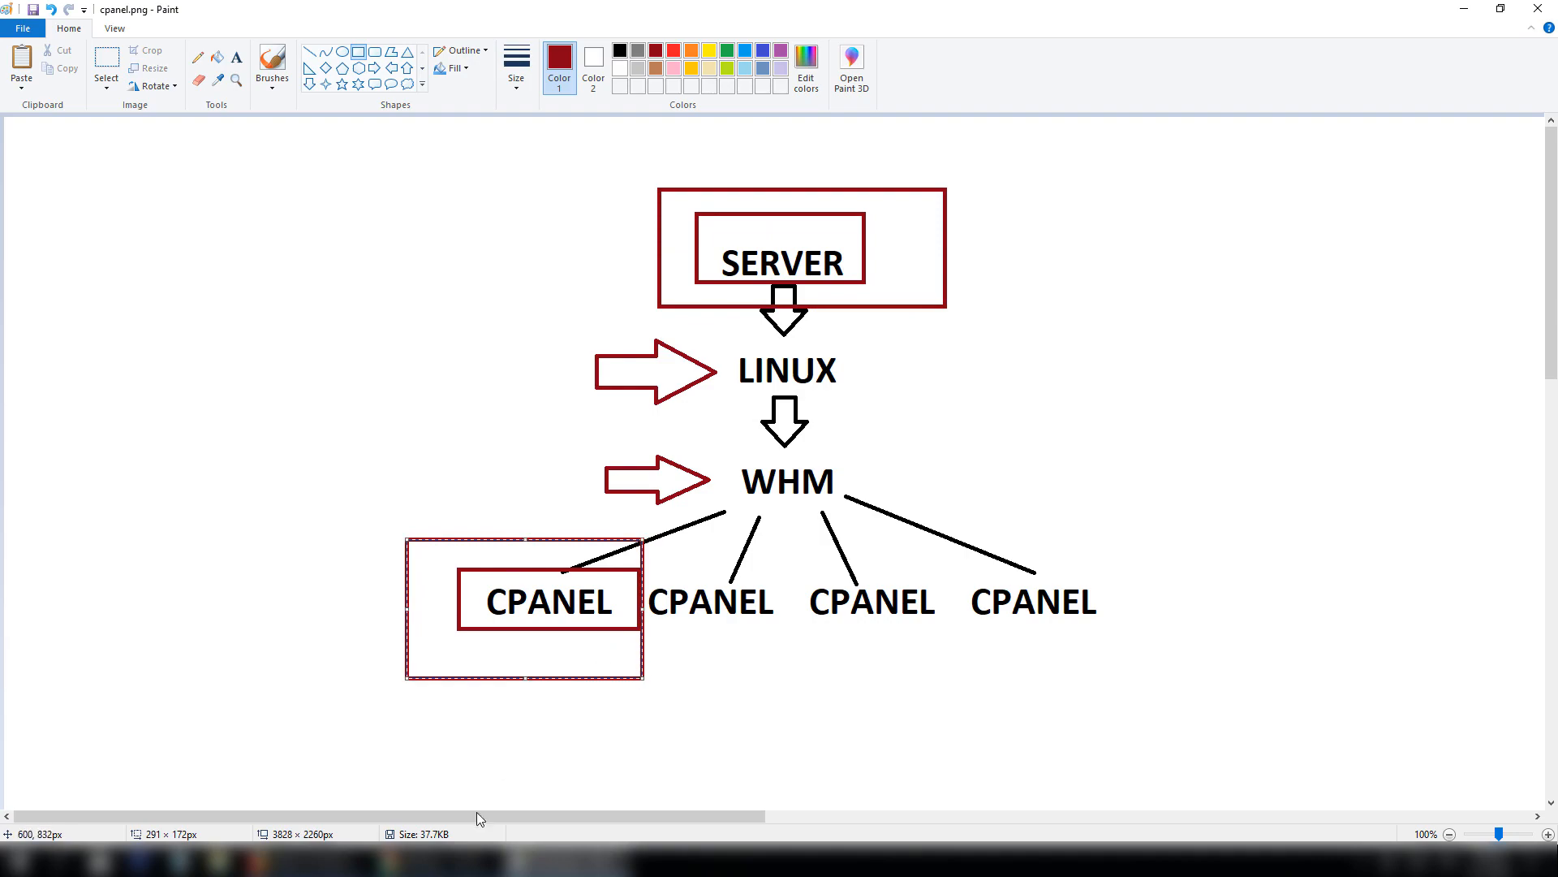
{"action": "left_click", "coordinate": [349, 859]}
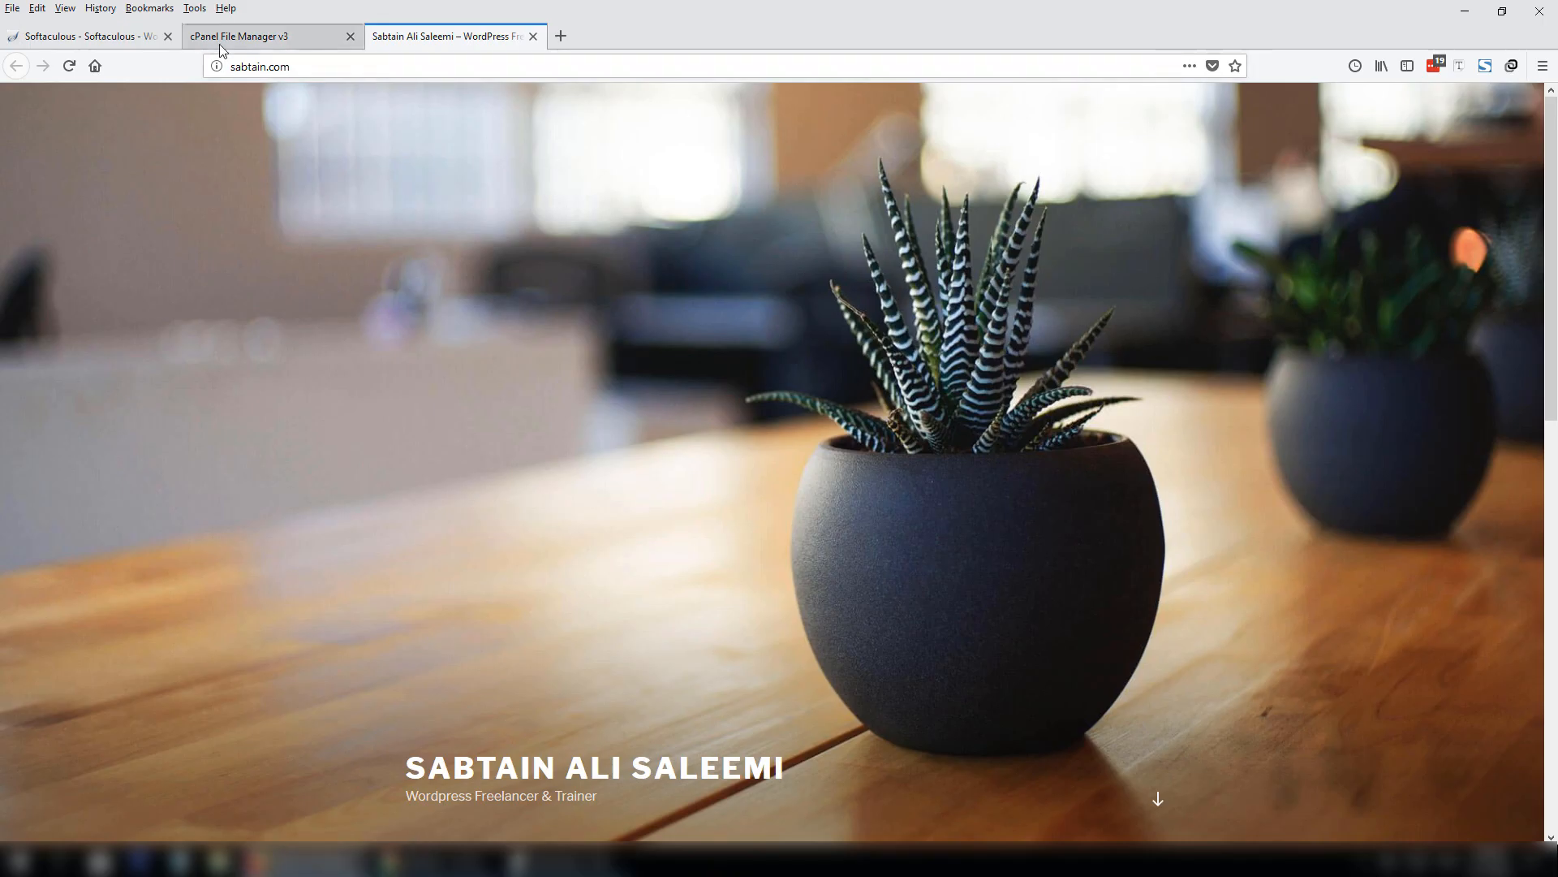
Reload File Manager so public_html lists wp-admin, wp-content and index.php, then check the live site.
{"action": "left_click", "coordinate": [239, 36]}
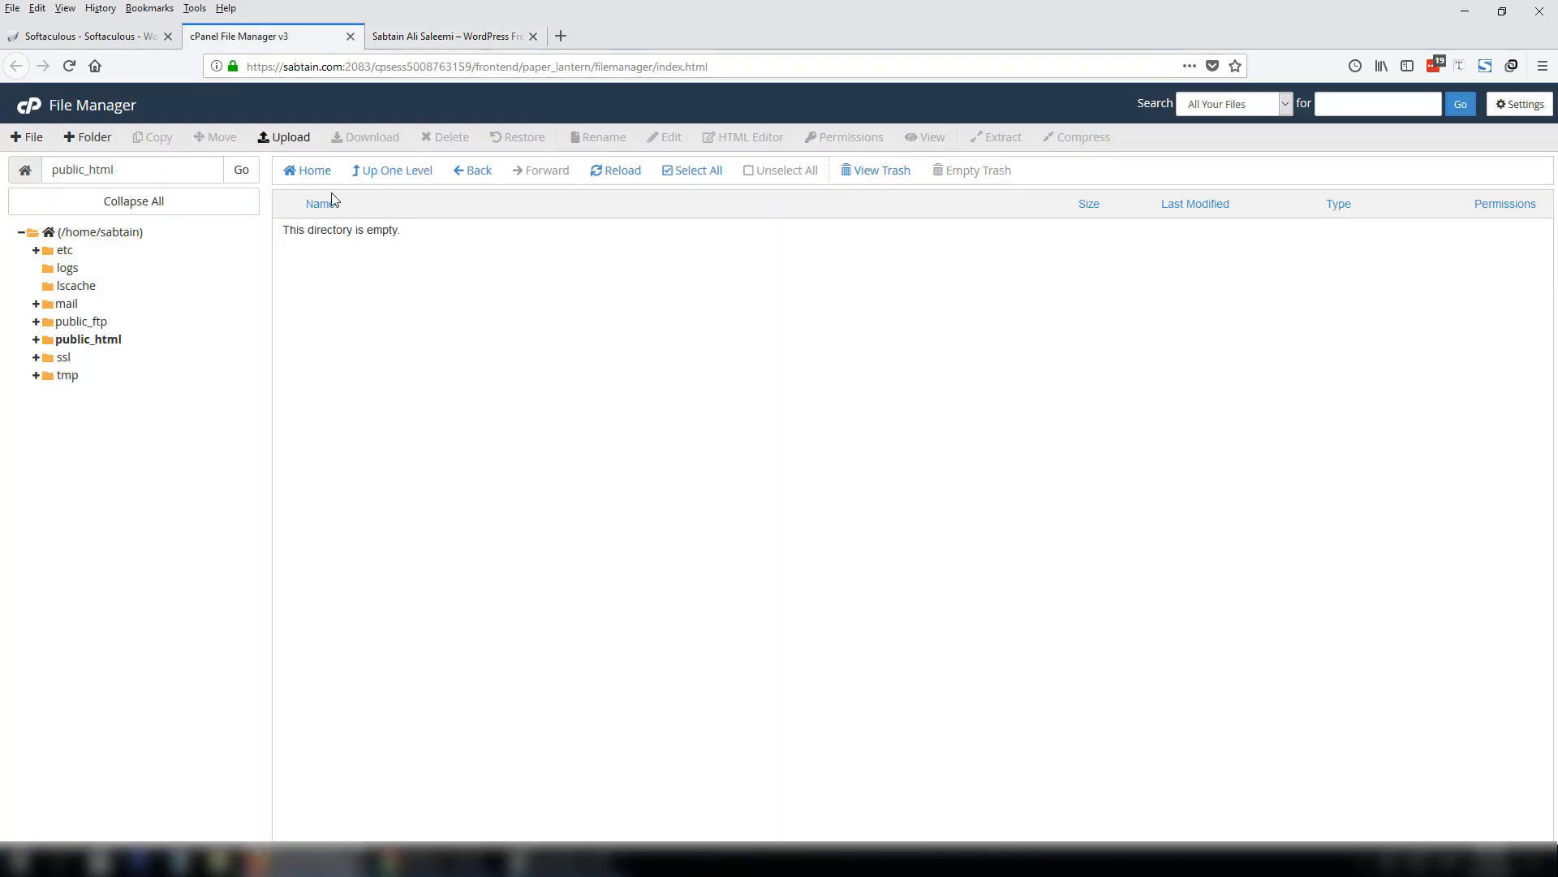
{"action": "left_click", "coordinate": [624, 172]}
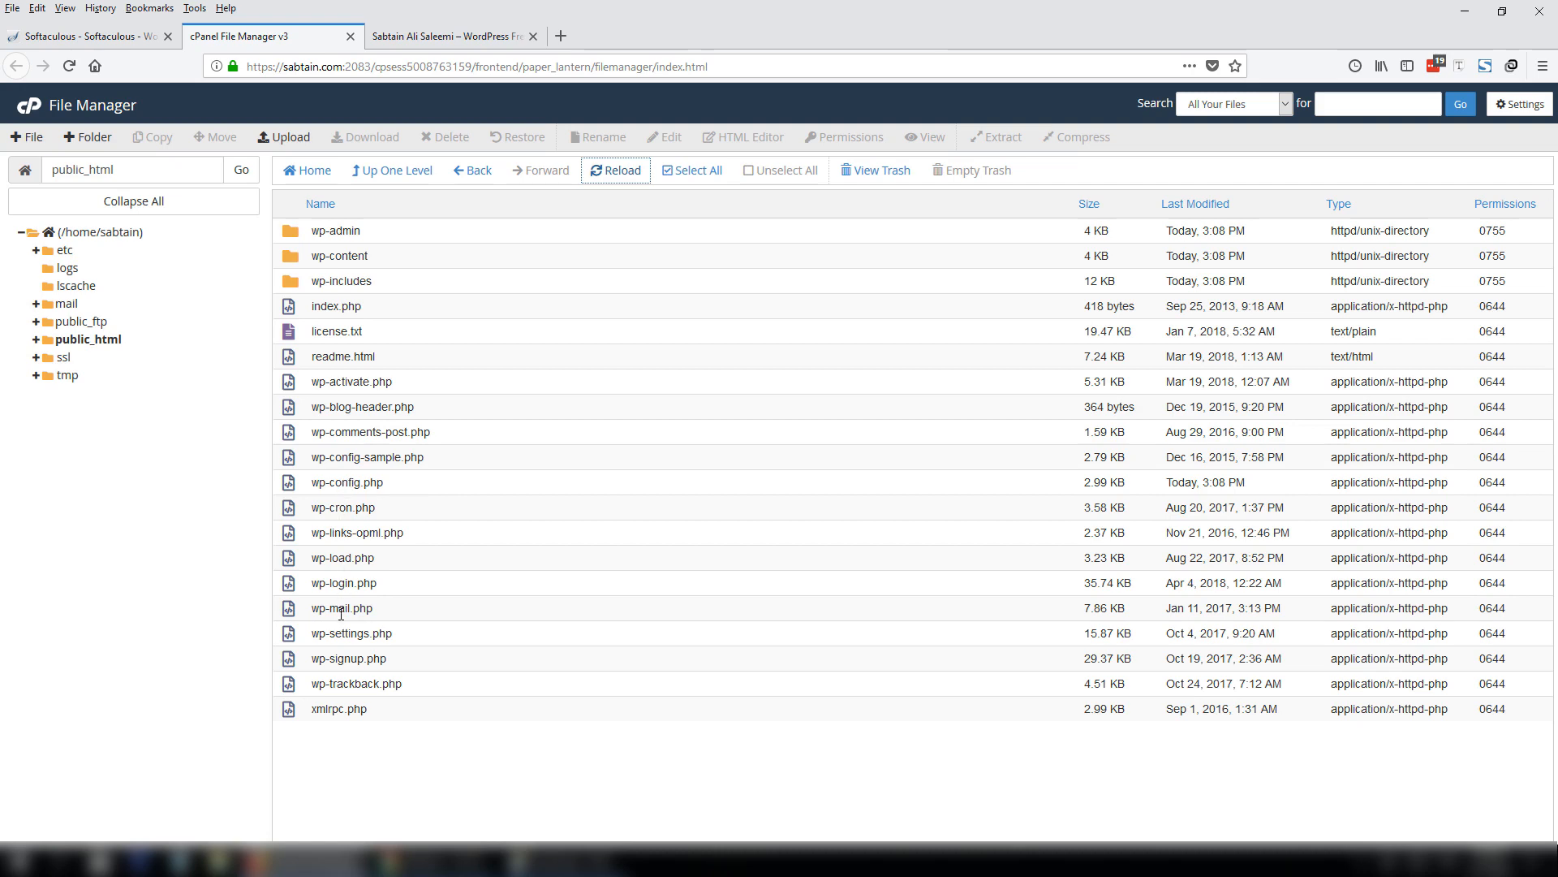
{"action": "left_click", "coordinate": [310, 308]}
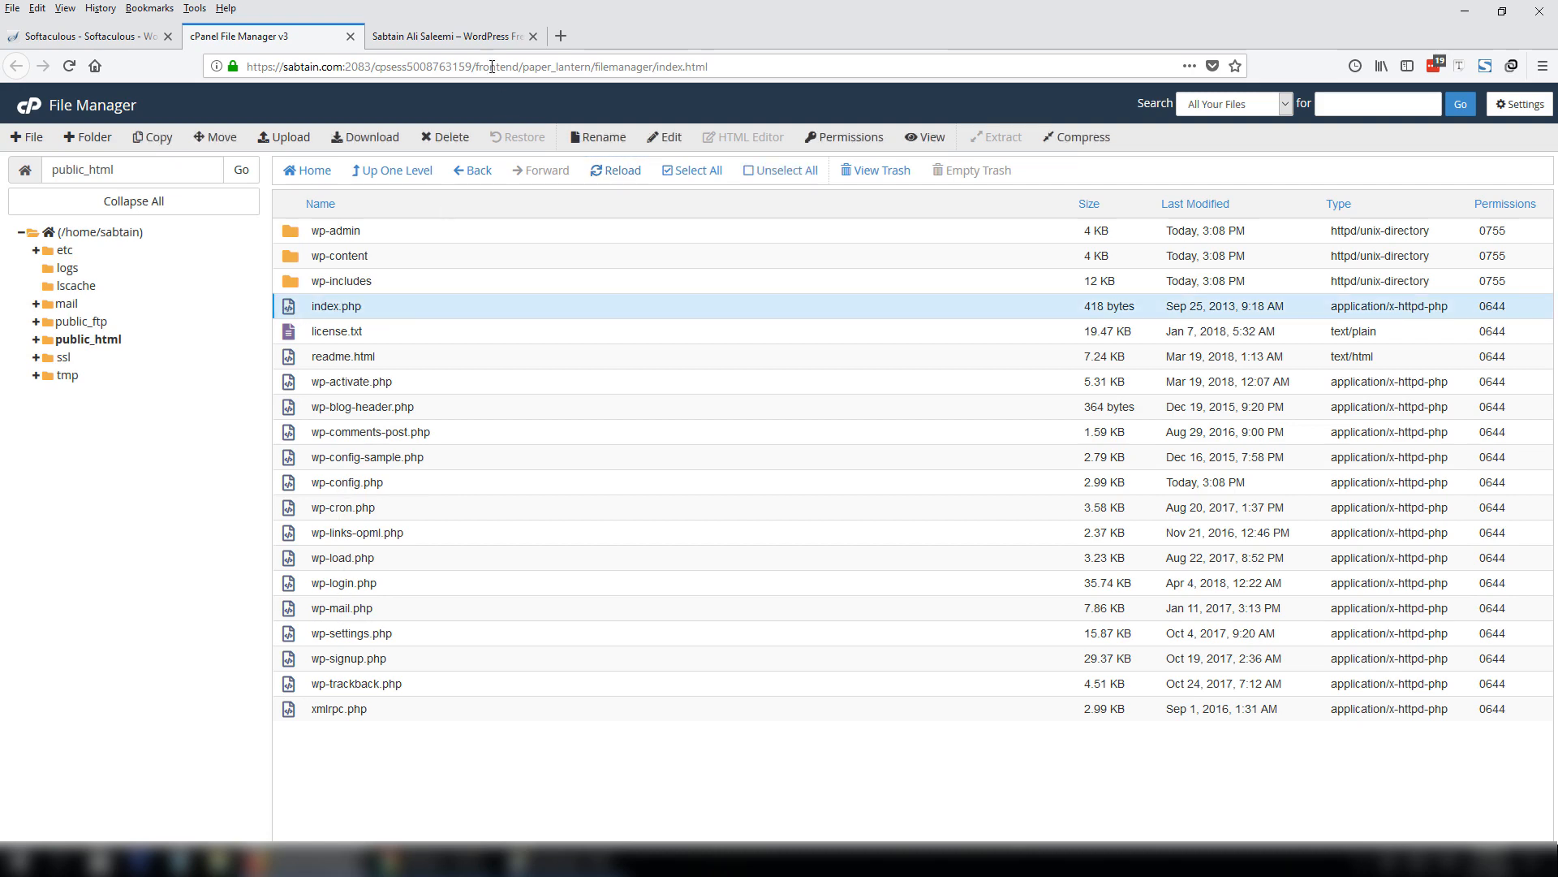
{"action": "left_click", "coordinate": [447, 35]}
{"action": "scroll", "coordinate": [1016, 282], "scroll_direction": "down", "scroll_amount": 10}
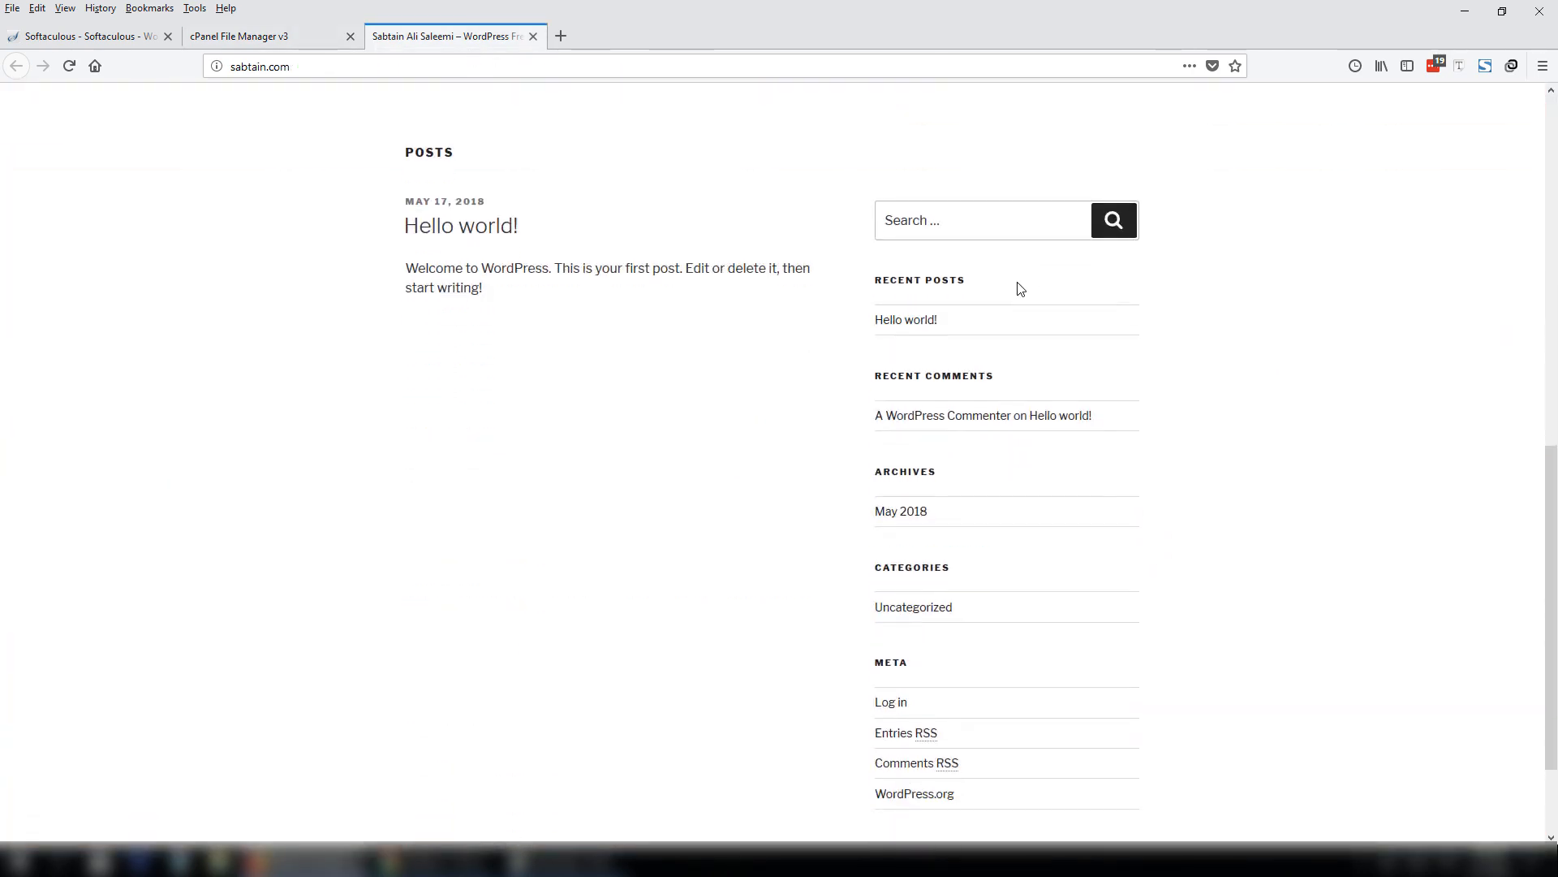
{"action": "scroll", "coordinate": [1020, 288], "scroll_direction": "down", "scroll_amount": 2}
{"action": "scroll", "coordinate": [960, 174], "scroll_direction": "up", "scroll_amount": 12}
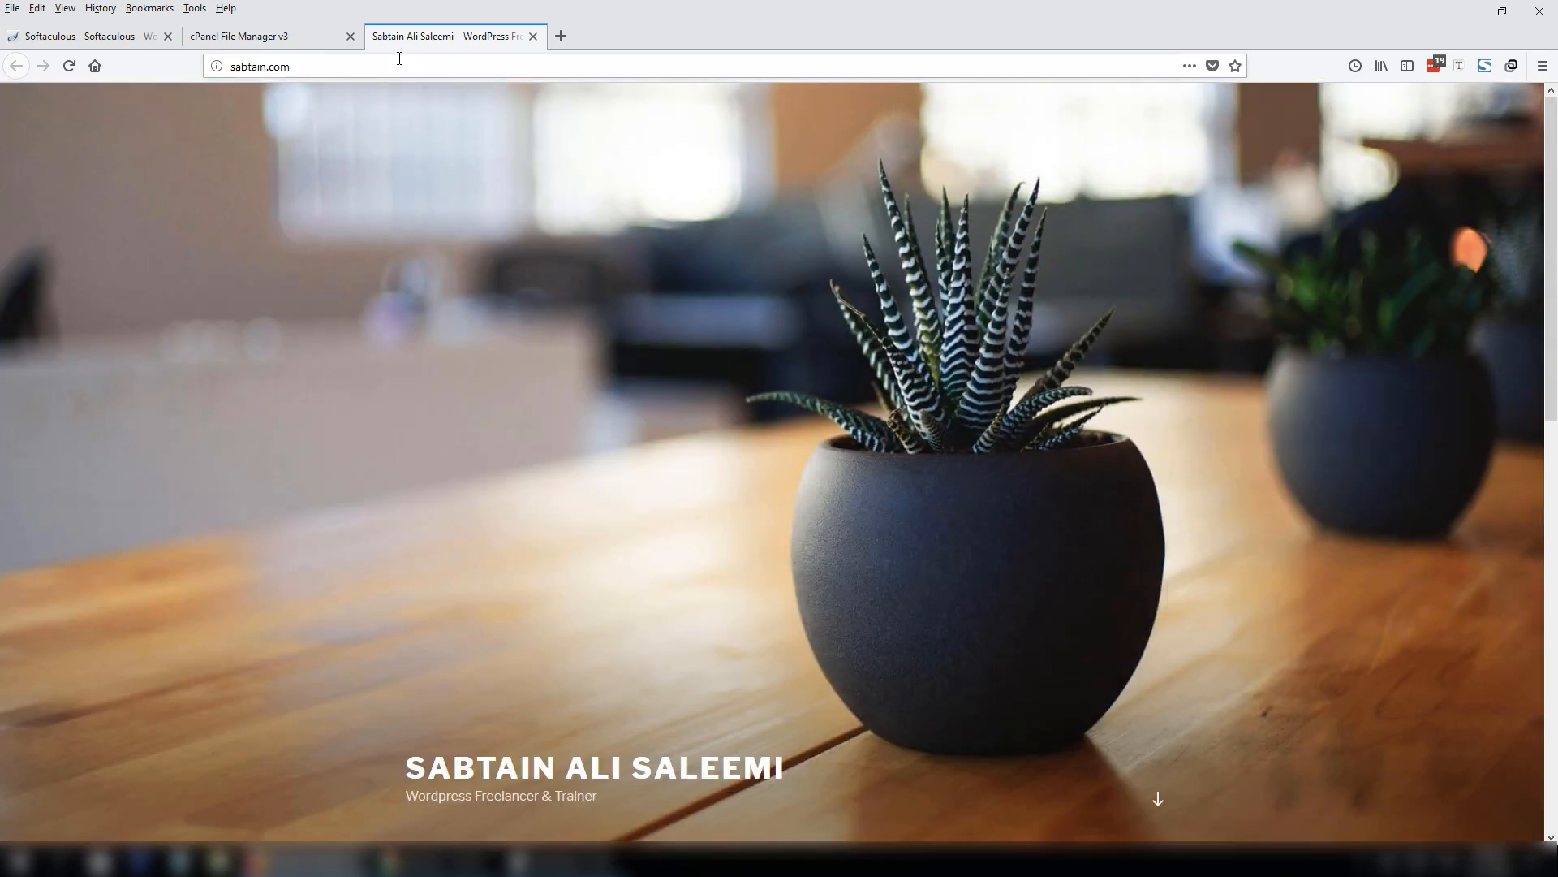
{"action": "left_click", "coordinate": [301, 41]}
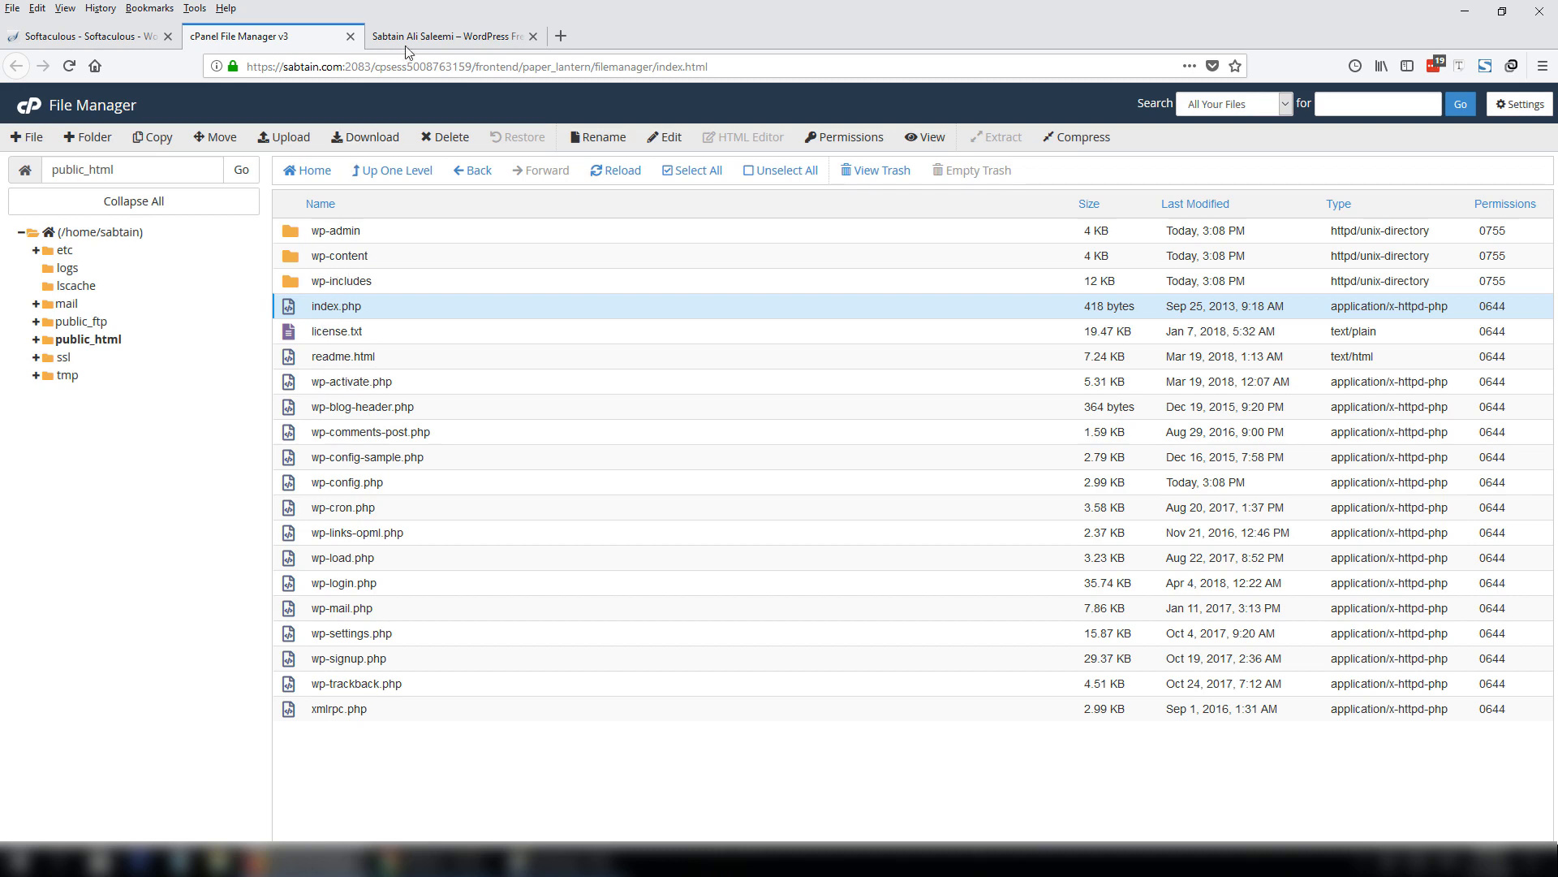
Log in at sabtain.com/wp-admin as the admin and move the Activity widget to the fourth column.
{"action": "left_click", "coordinate": [111, 36]}
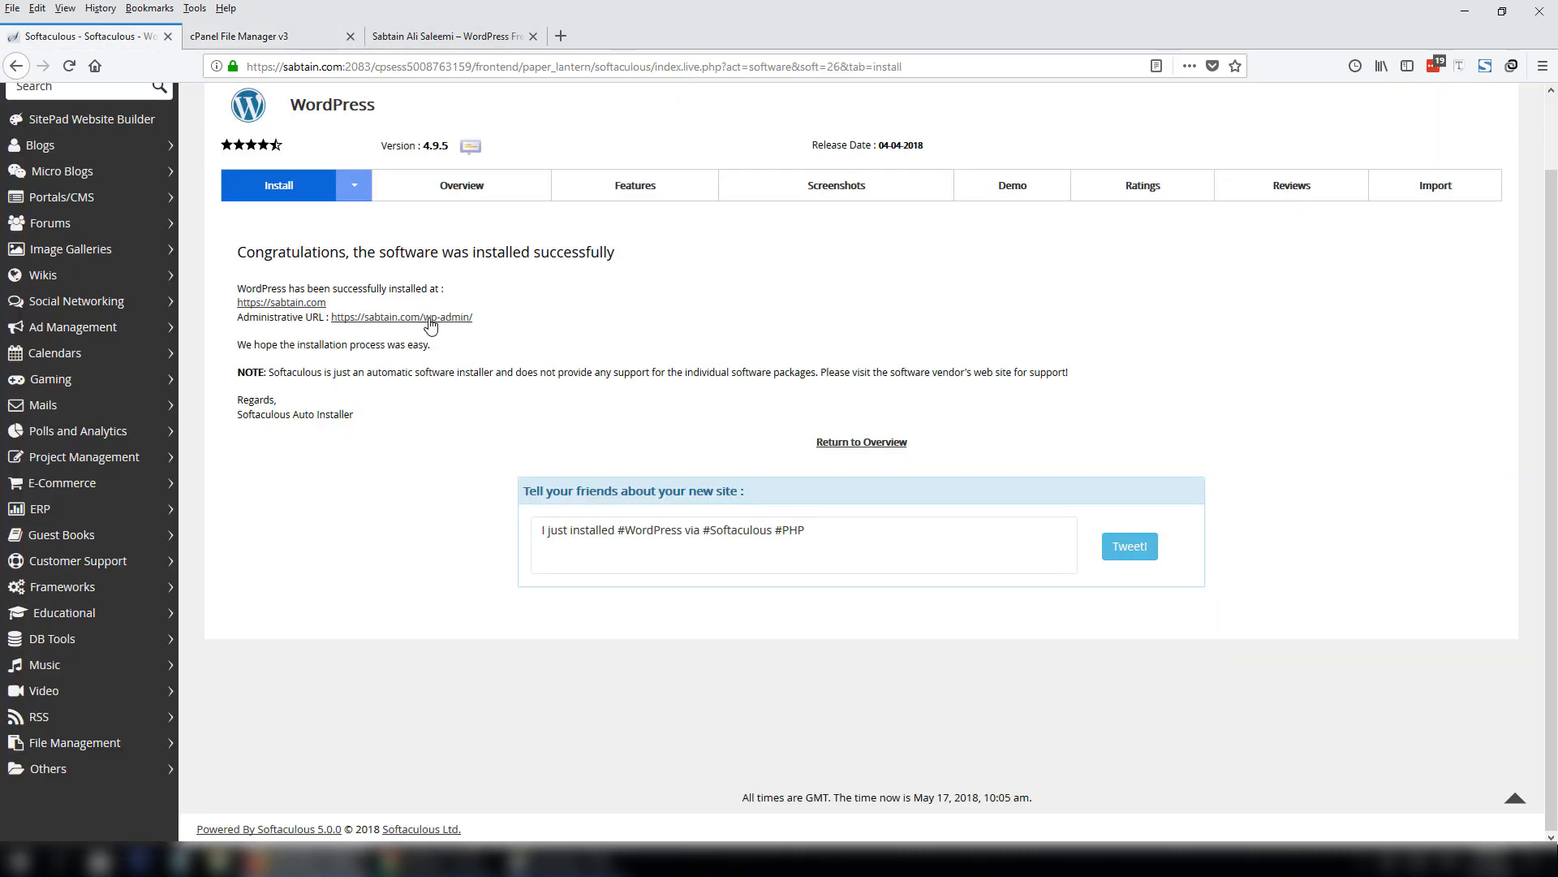
{"action": "left_click", "coordinate": [480, 37]}
{"action": "left_click", "coordinate": [679, 70]}
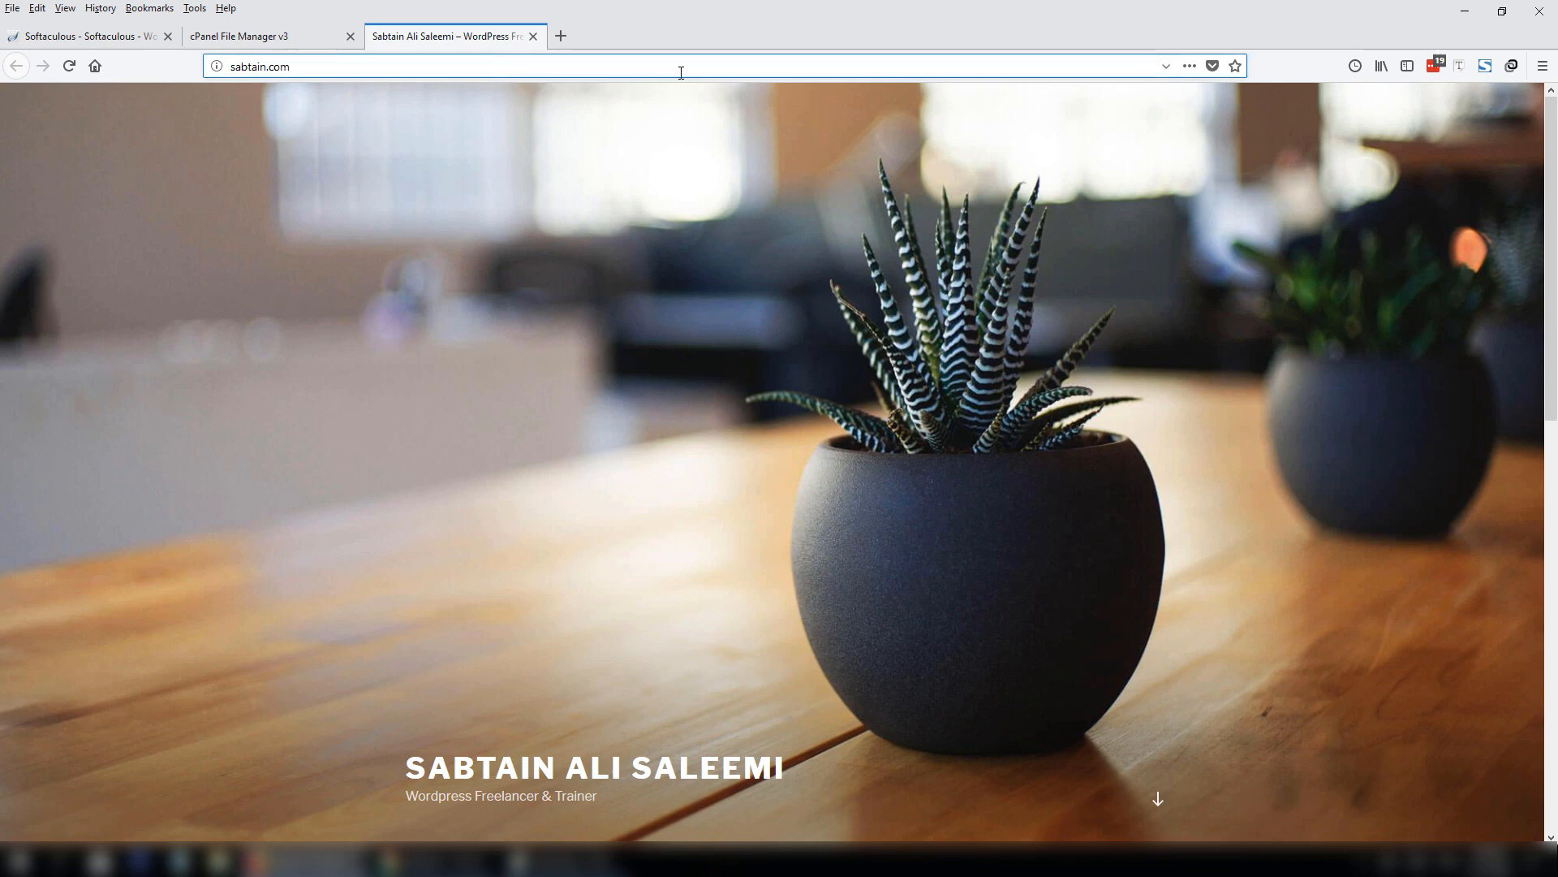
{"action": "type", "text": "/wp-admin"}
{"action": "key", "text": "Return"}
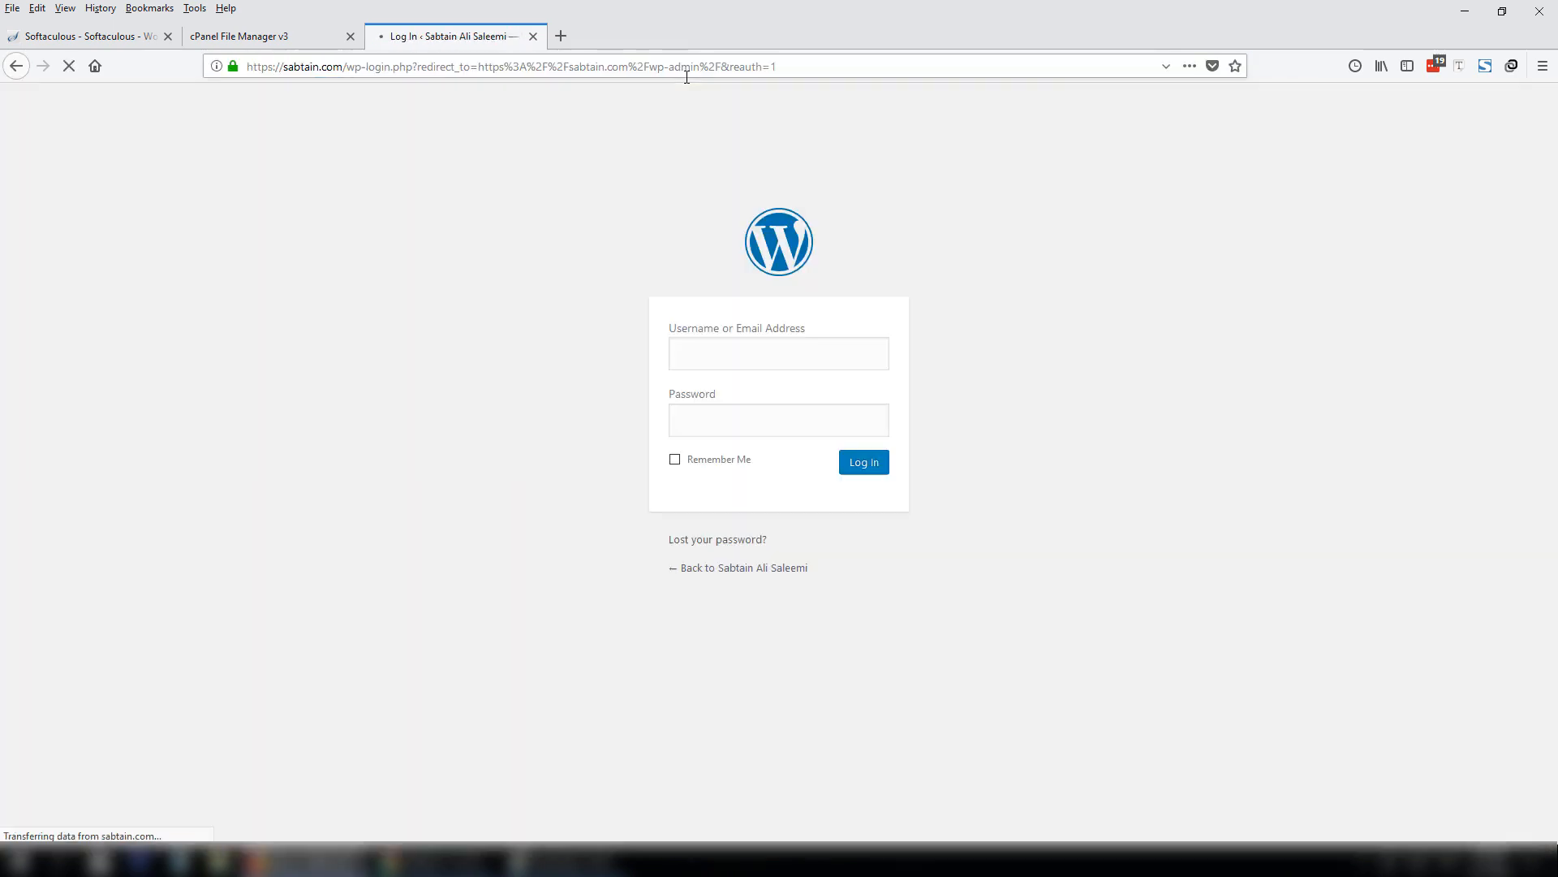
{"action": "type", "text": "sabtain"}
{"action": "key", "text": "Tab"}
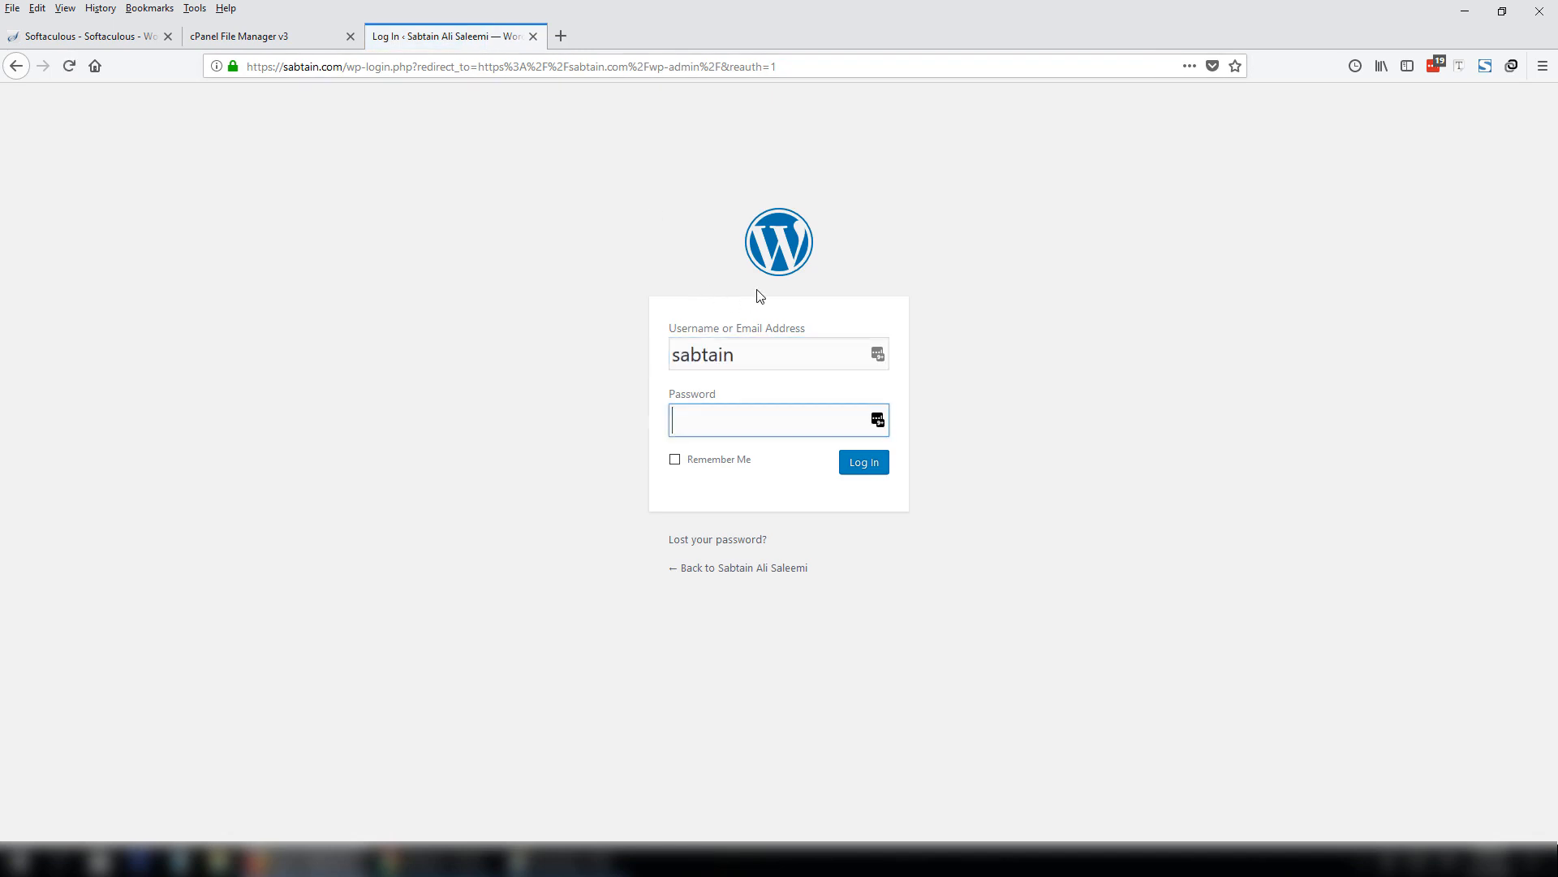
{"action": "type", "text": "••••••••••"}
{"action": "key", "text": "Return"}
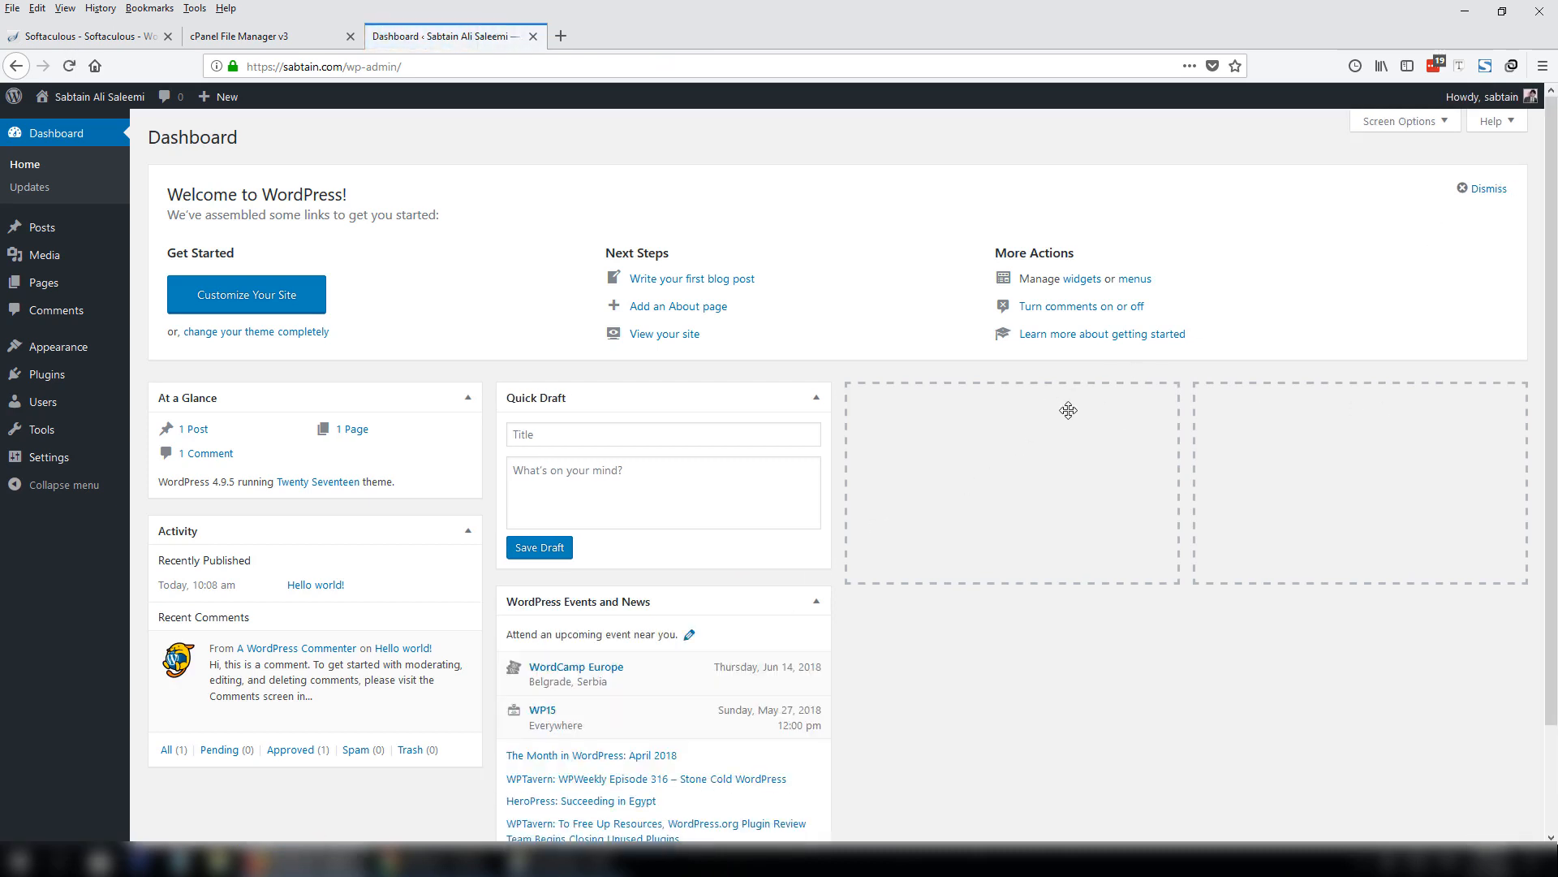
{"action": "left_click_drag", "start_coordinate": [369, 533], "coordinate": [1420, 408]}
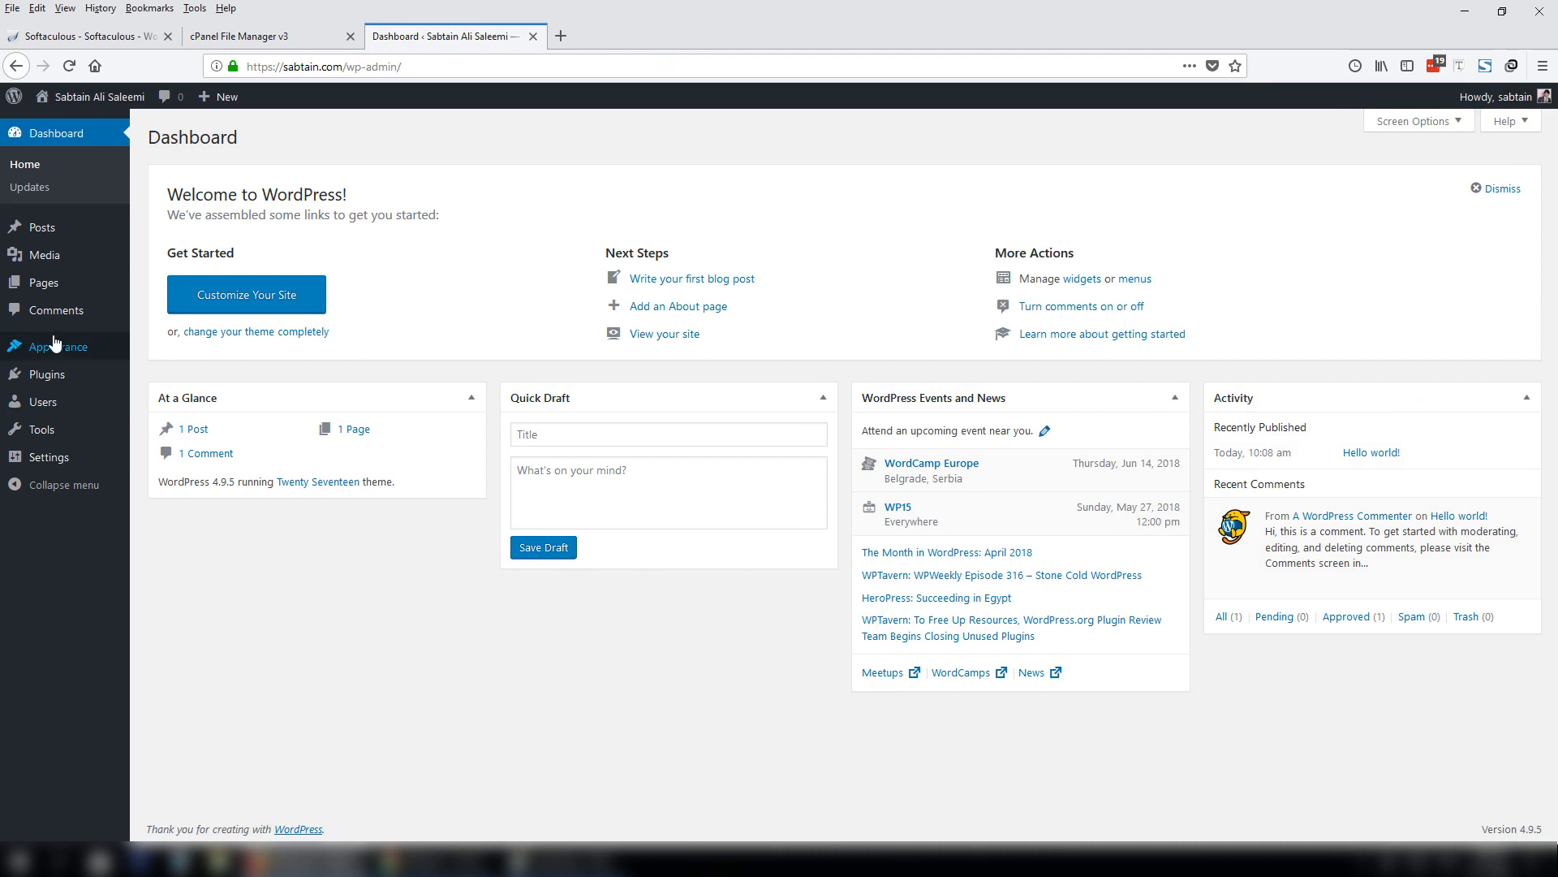
{"action": "mouse_move", "coordinate": [13, 414]}
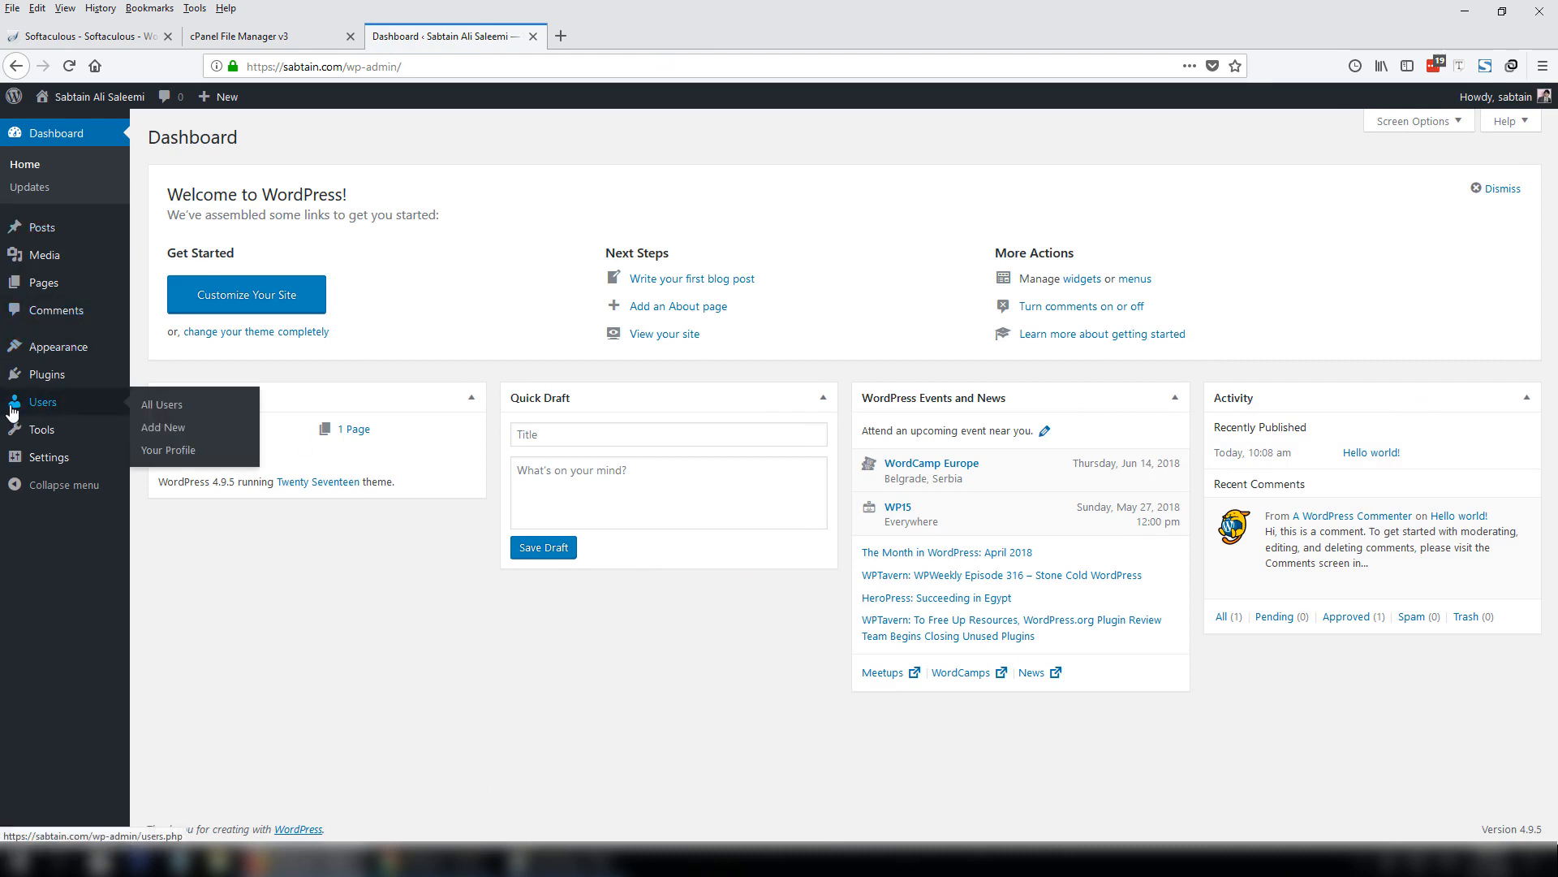